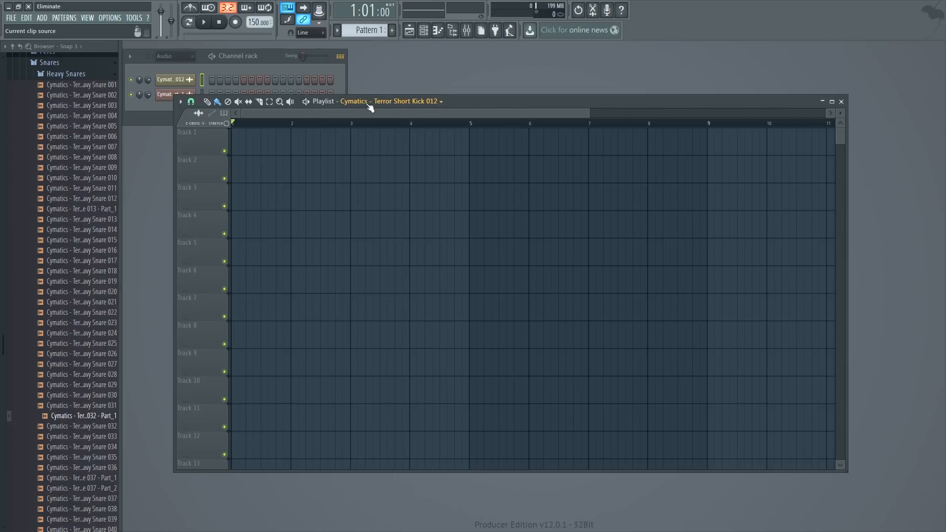
# - Lower Insert 16's fader slightly in the mixer and view the effects available for its first slot
pyautogui.click(54, 77)
pyautogui.scroll(2, 79, 187)
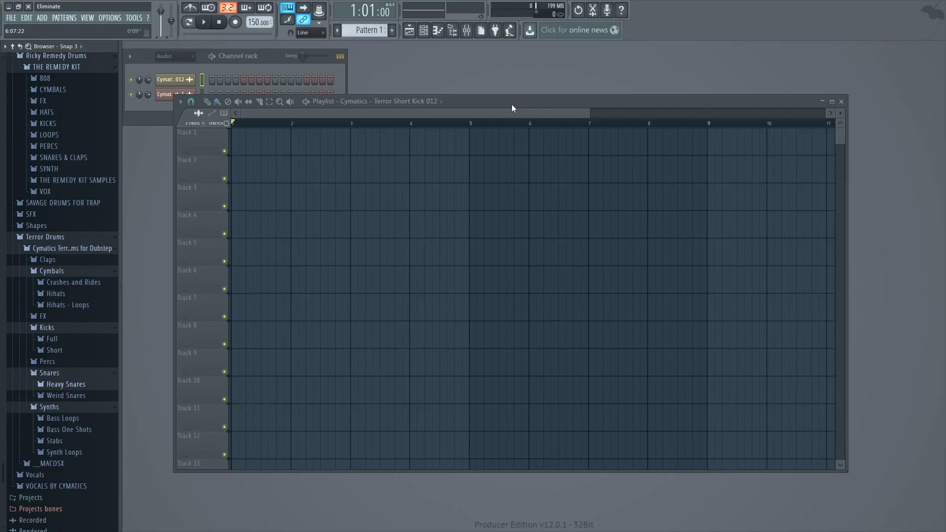
pyautogui.click(466, 30)
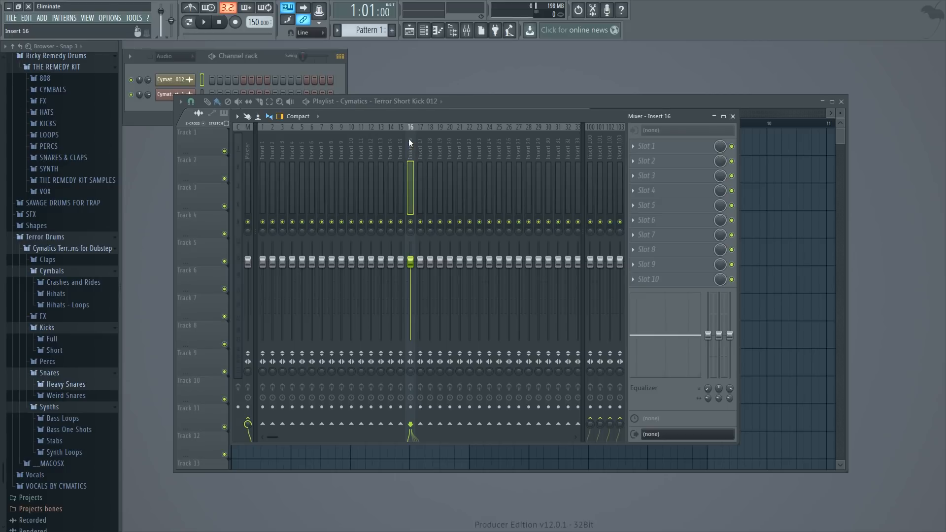
pyautogui.moveTo(410, 261)
pyautogui.mouseDown()
pyautogui.moveTo(411, 299)
pyautogui.moveTo(411, 267)
pyautogui.mouseUp()
pyautogui.click(637, 147)
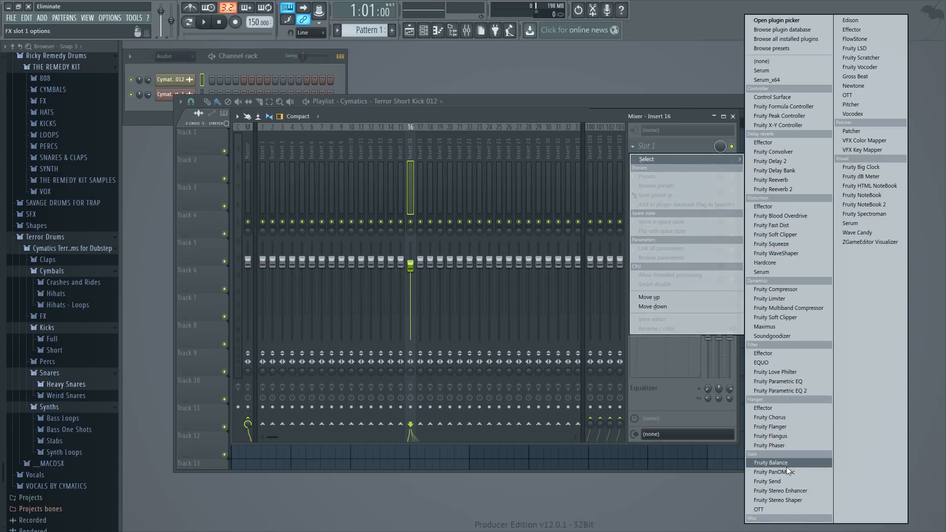
pyautogui.click(484, 99)
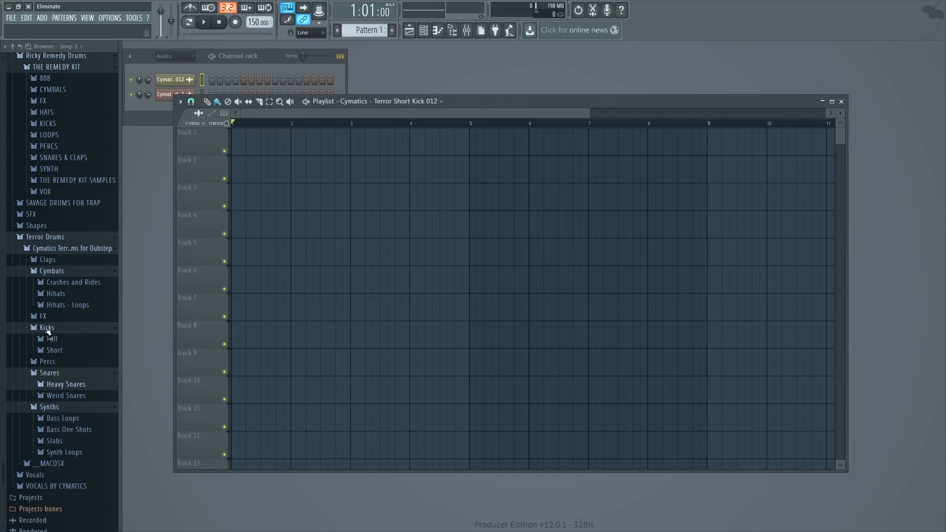
# - Try Cymatics - Terror Full Kick 012 from the Full kicks folder at the start of Track 1
pyautogui.click(63, 341)
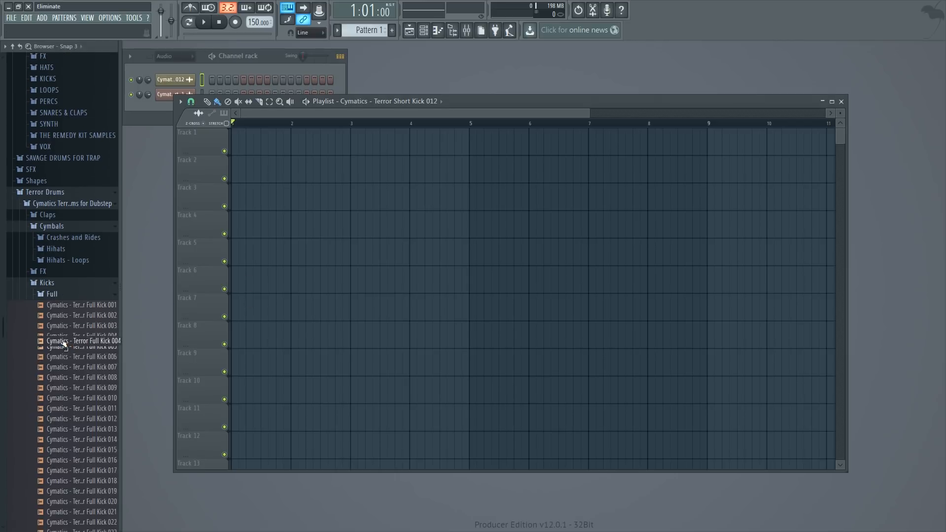
pyautogui.click(83, 394)
pyautogui.moveTo(83, 401); pyautogui.dragTo(242, 150)
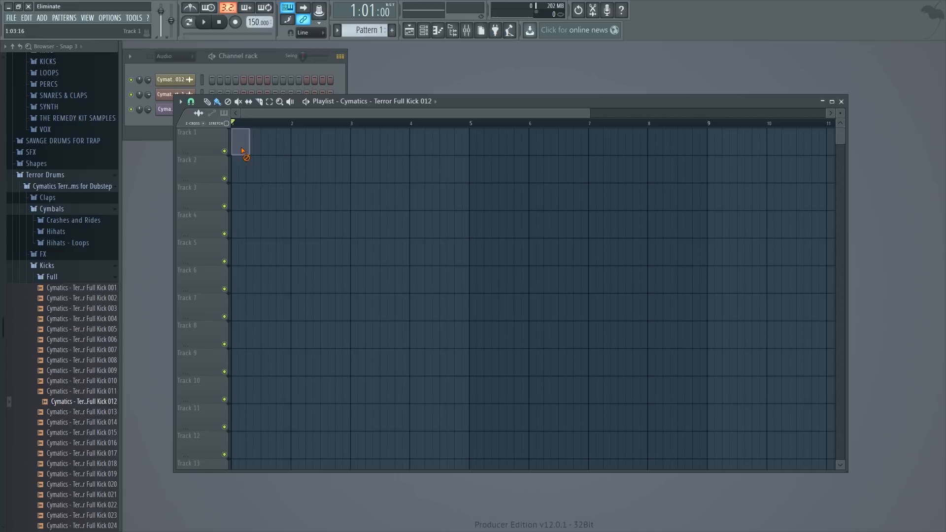
# - Audition the Short kicks and place Cymatics - Terror Short Kick 012 at the start of Track 1
pyautogui.click(78, 276)
pyautogui.click(76, 285)
pyautogui.click(87, 386)
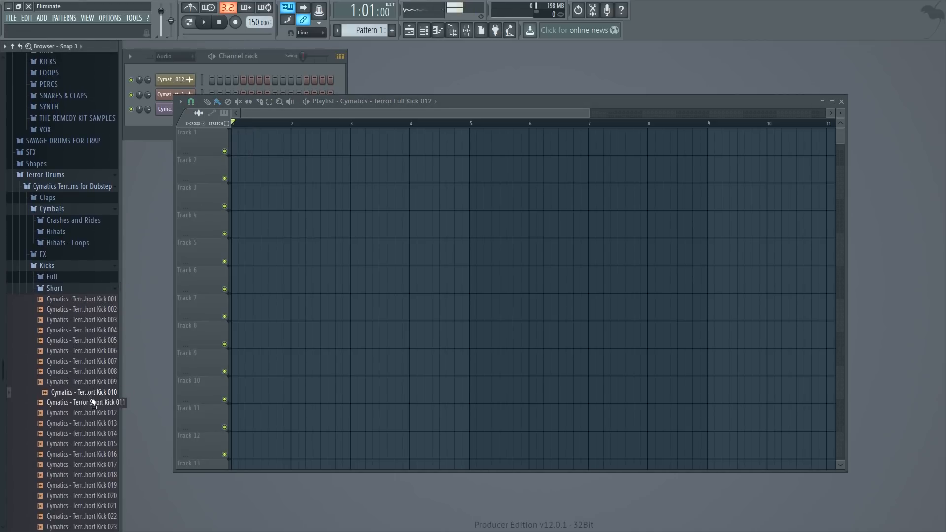
pyautogui.click(89, 411)
pyautogui.moveTo(88, 411); pyautogui.dragTo(236, 144)
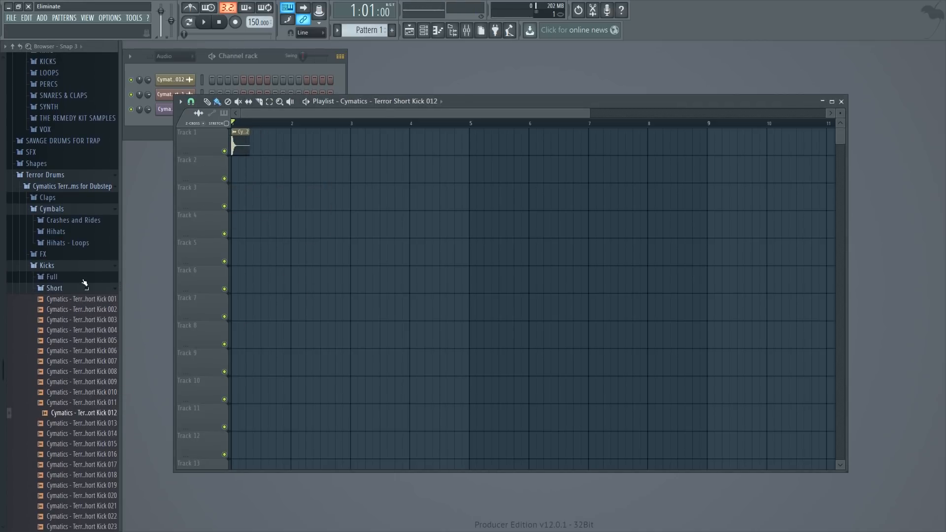
# - Audition the Heavy Snares and place Cymatics - Terror Heavy Snare 037 on Track 2, halfway through bar 1
pyautogui.click(74, 288)
pyautogui.click(86, 322)
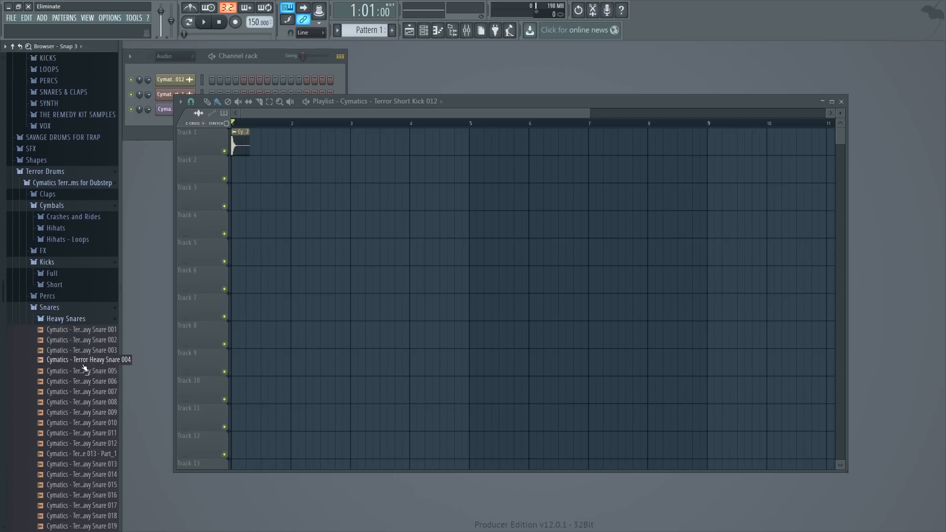
pyautogui.scroll(-10, 99, 320)
pyautogui.click(91, 220)
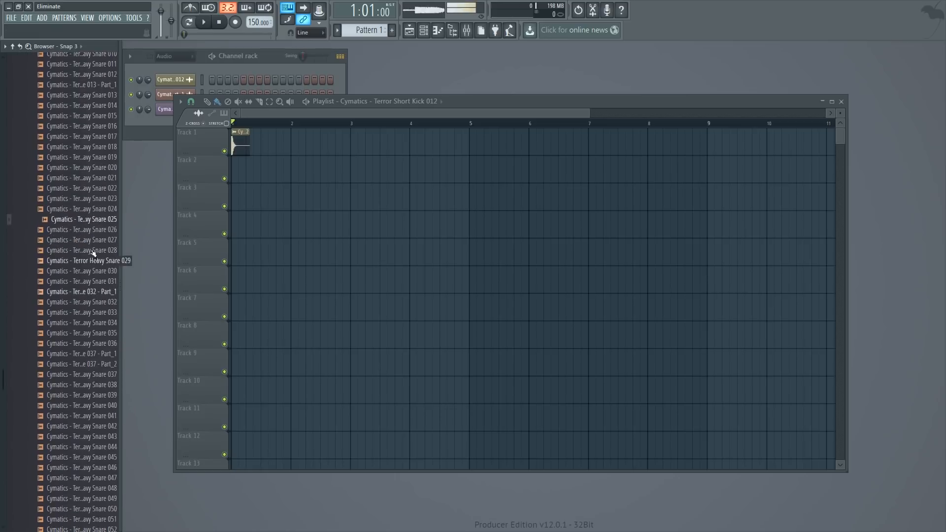
pyautogui.click(91, 375)
pyautogui.moveTo(91, 375); pyautogui.dragTo(267, 168)
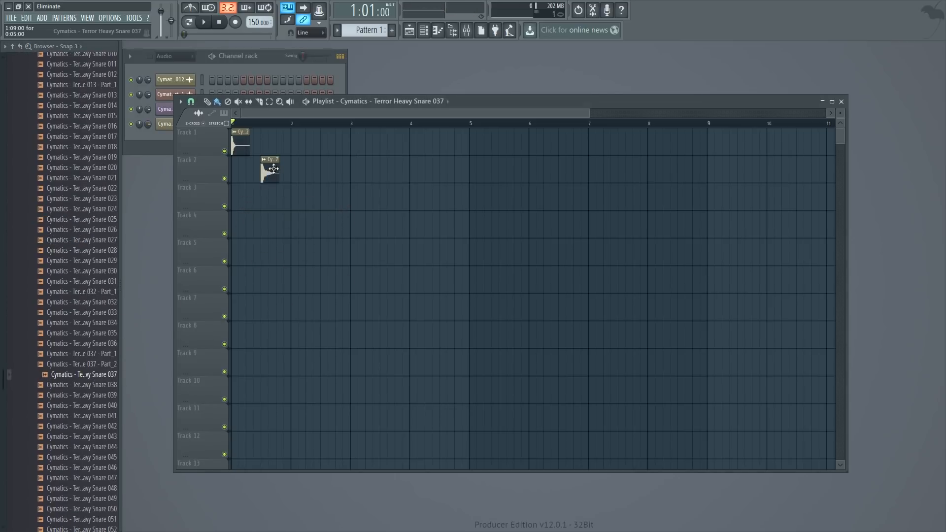
# - Extend the beat into bar 2 during playback with a kick on the downbeat, a mid-bar snare and a second kick just before it
pyautogui.press('space')
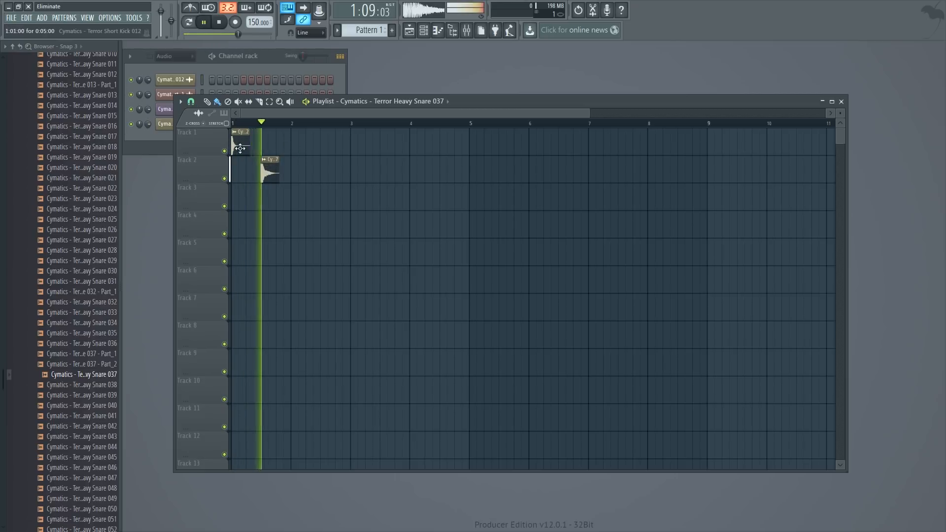
pyautogui.click(296, 144)
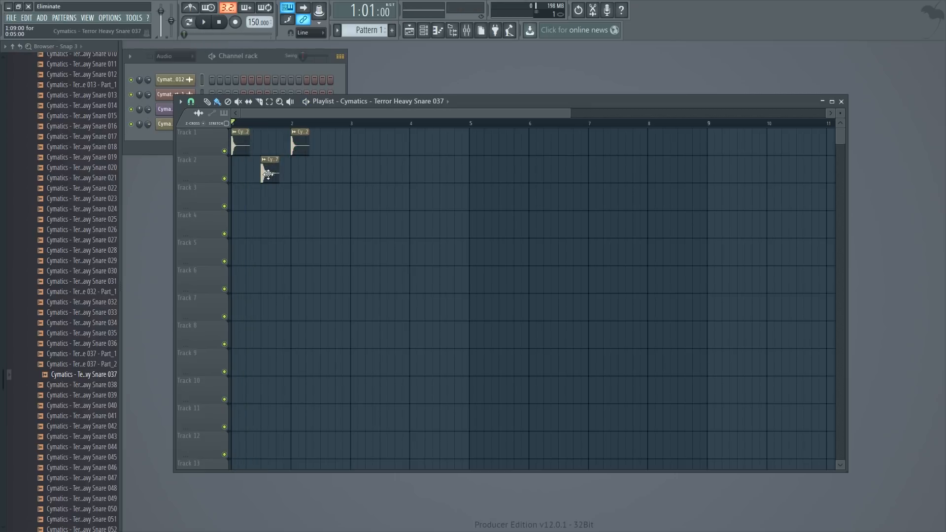
pyautogui.click(325, 169)
pyautogui.click(317, 144)
pyautogui.press('space')
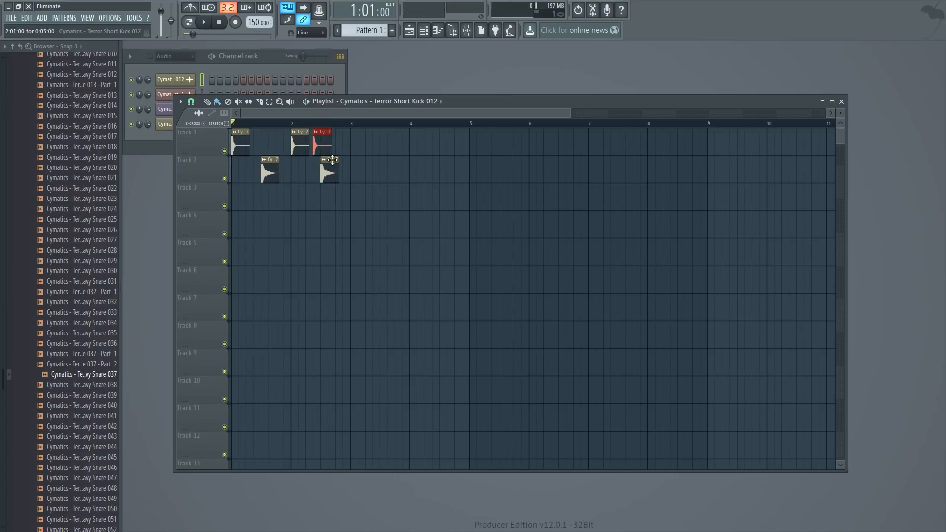
# - Select all clips to loop bars 1 and 2, and increase the heavy snare sample's fade-out during playback
pyautogui.click(269, 102)
pyautogui.hotkey('ctrl', 'a')
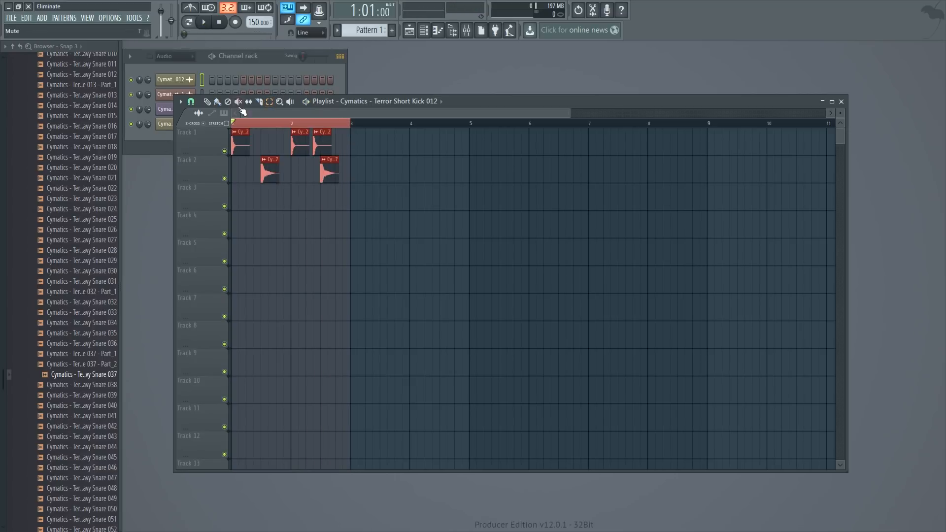
pyautogui.doubleClick(325, 170)
pyautogui.press('space')
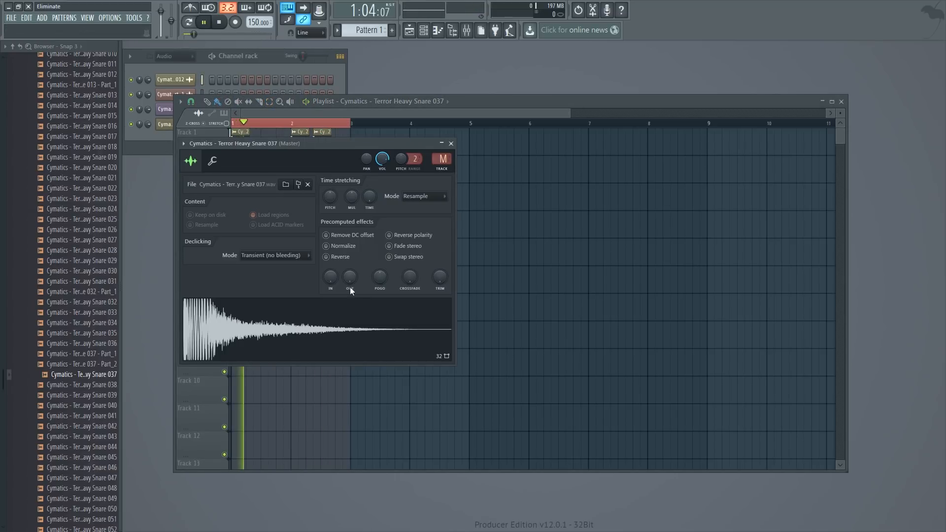
pyautogui.moveTo(350, 283); pyautogui.dragTo(351, 268)
pyautogui.rightClick(592, 240)
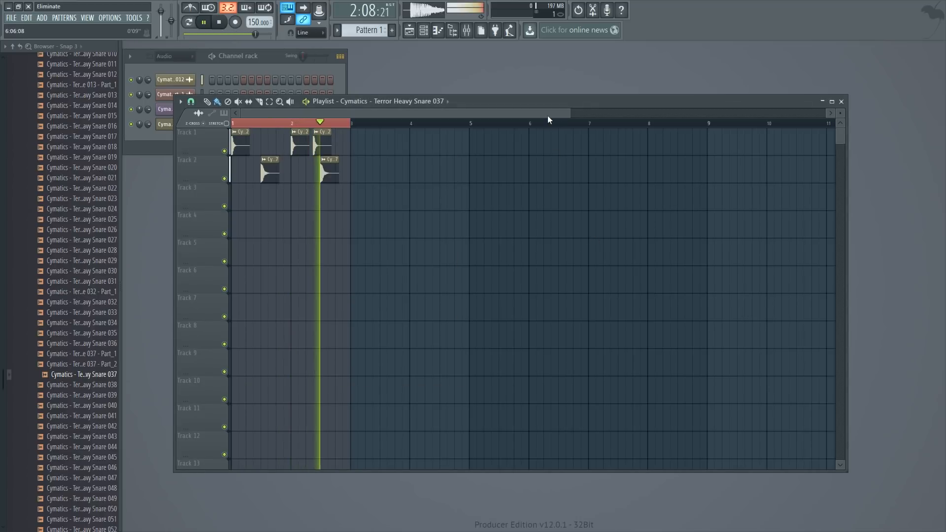
pyautogui.press('space')
# - Place Cymatics - Terror Crash 004 from the Crashes and Rides folder at the start of Track 3
pyautogui.moveTo(4, 375); pyautogui.dragTo(5, 313)
pyautogui.click(68, 164)
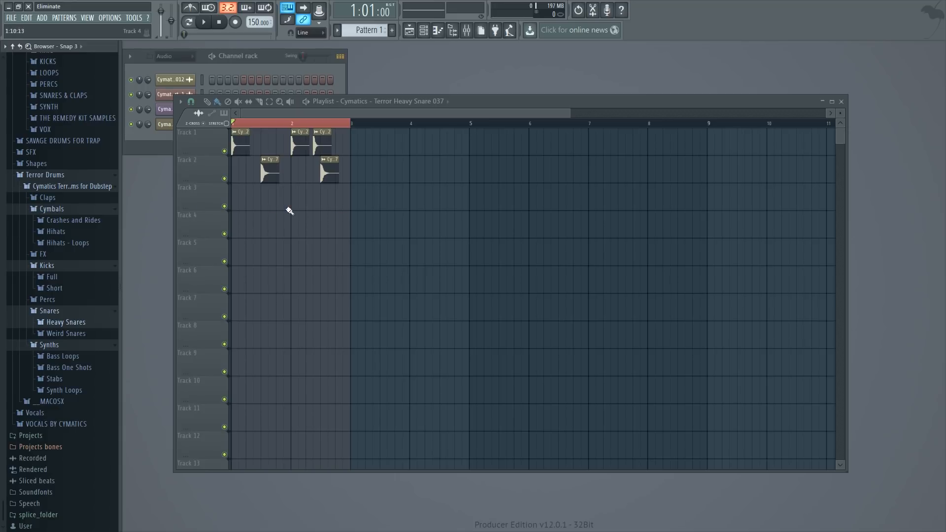
pyautogui.click(86, 221)
pyautogui.click(69, 315)
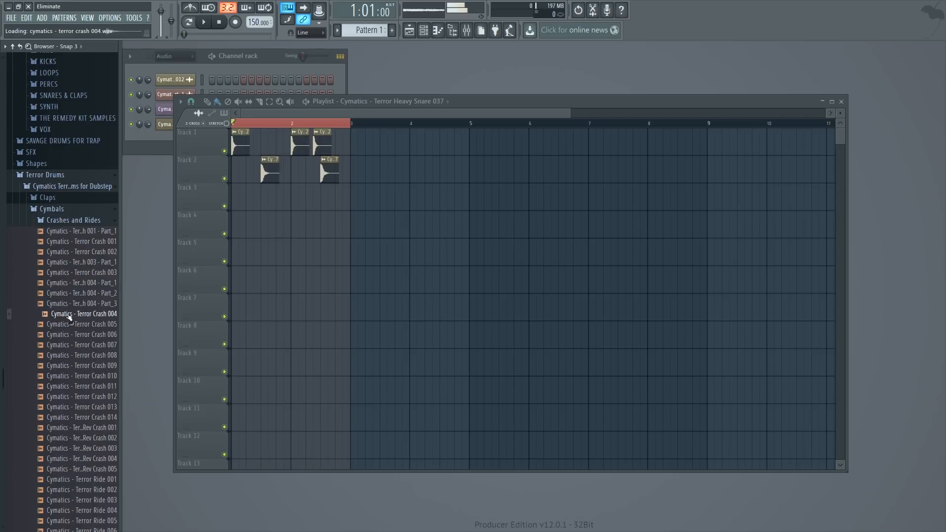
pyautogui.moveTo(69, 317); pyautogui.dragTo(278, 199)
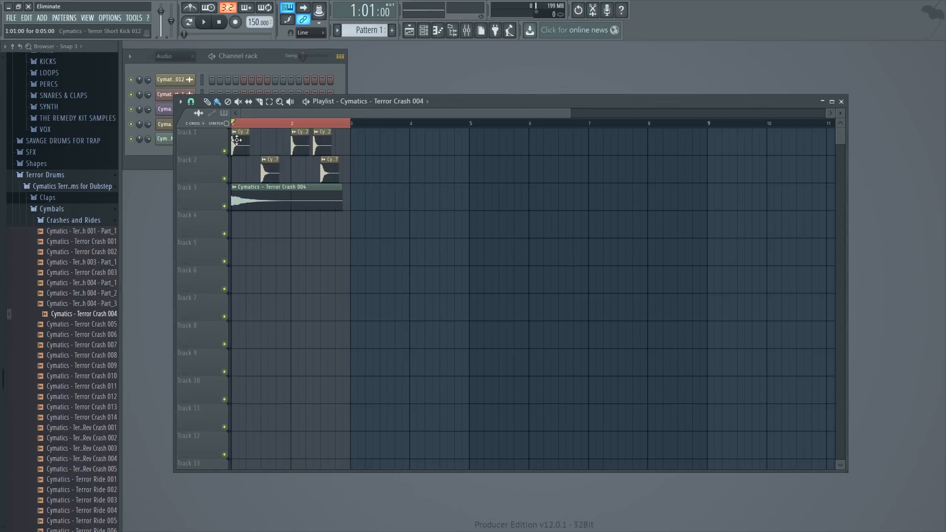
pyautogui.doubleClick(250, 194)
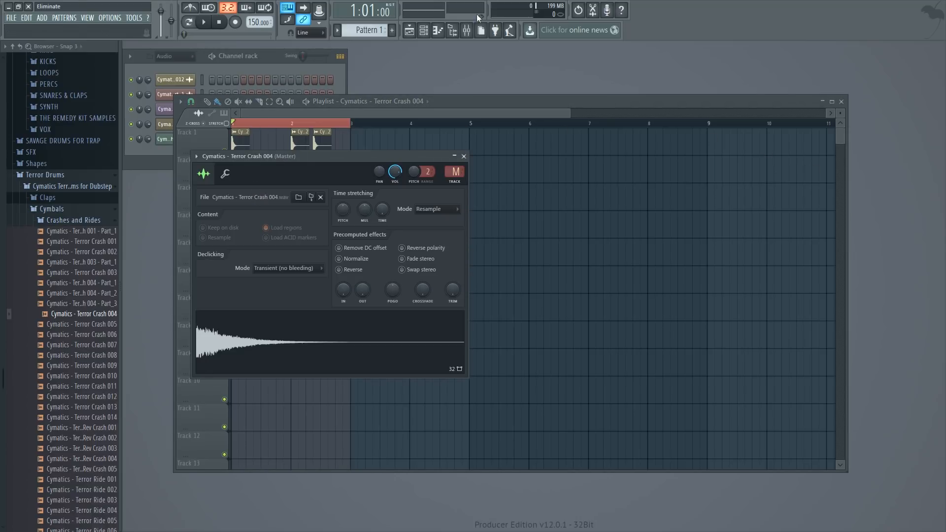
pyautogui.click(466, 30)
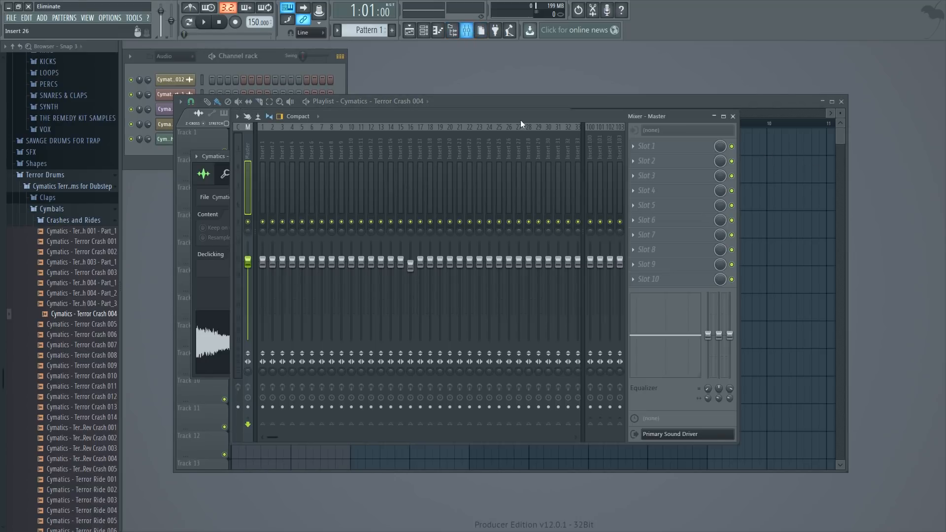
pyautogui.click(267, 155)
pyautogui.rightClick(264, 155)
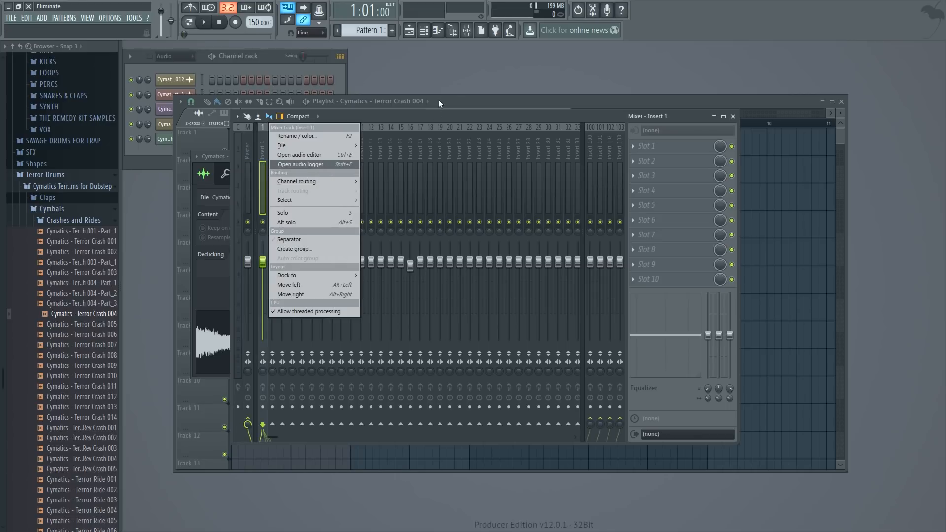
pyautogui.click(410, 117)
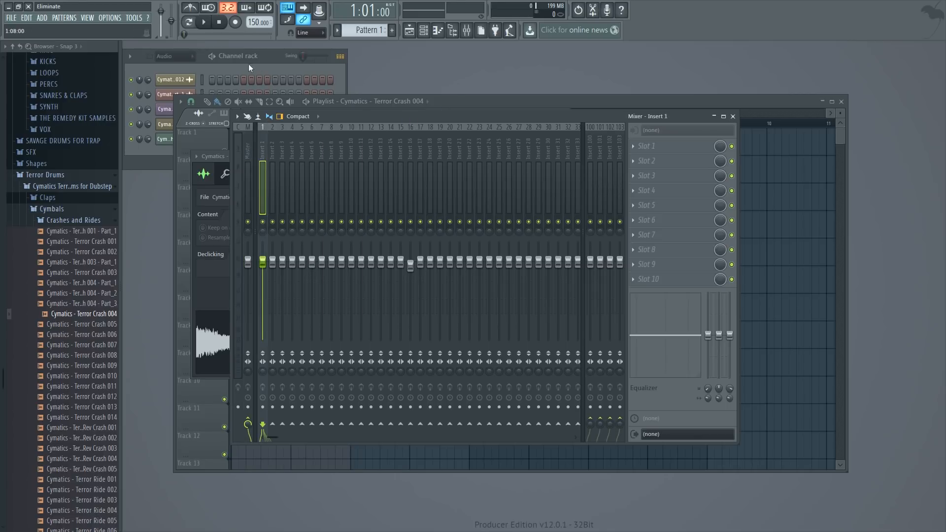
# - Open the Terror Crash 004 channel settings and route that channel to mixer Insert 1
pyautogui.click(684, 102)
pyautogui.doubleClick(287, 204)
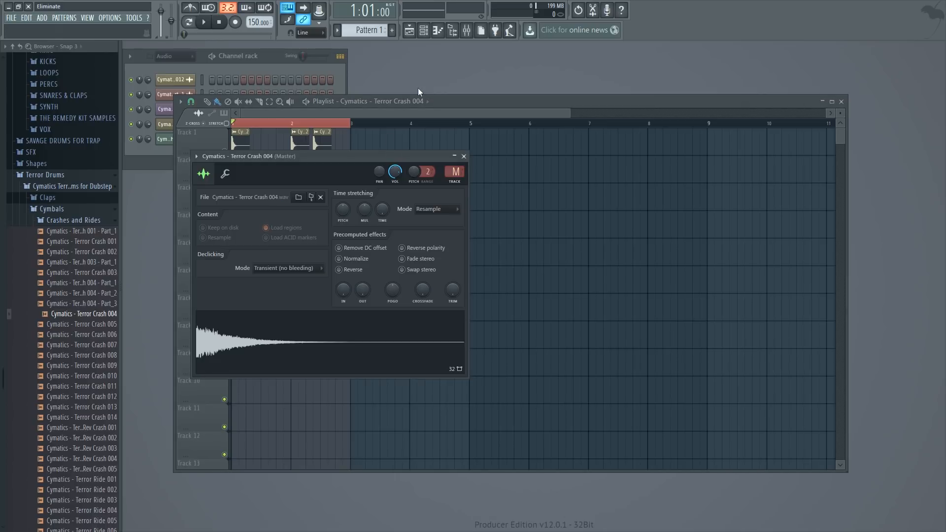
pyautogui.click(466, 30)
pyautogui.rightClick(262, 150)
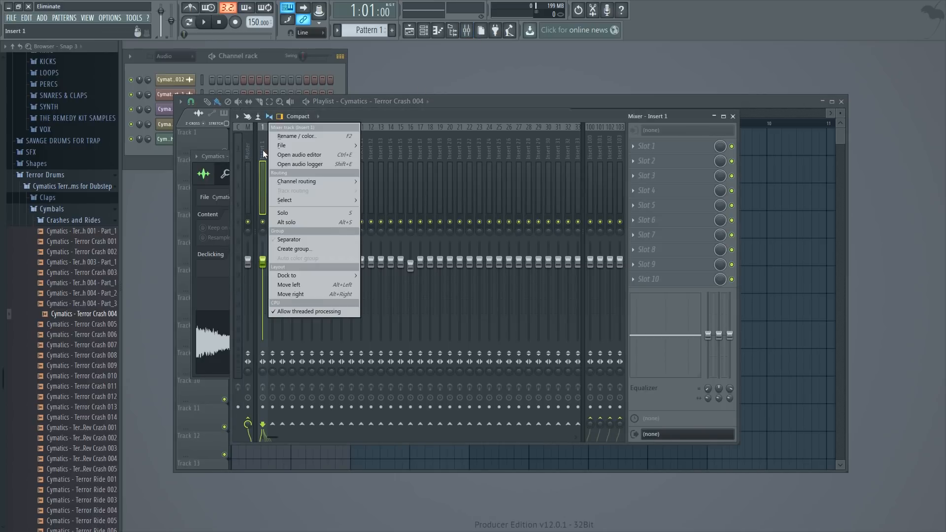
pyautogui.moveTo(319, 181)
pyautogui.click(386, 181)
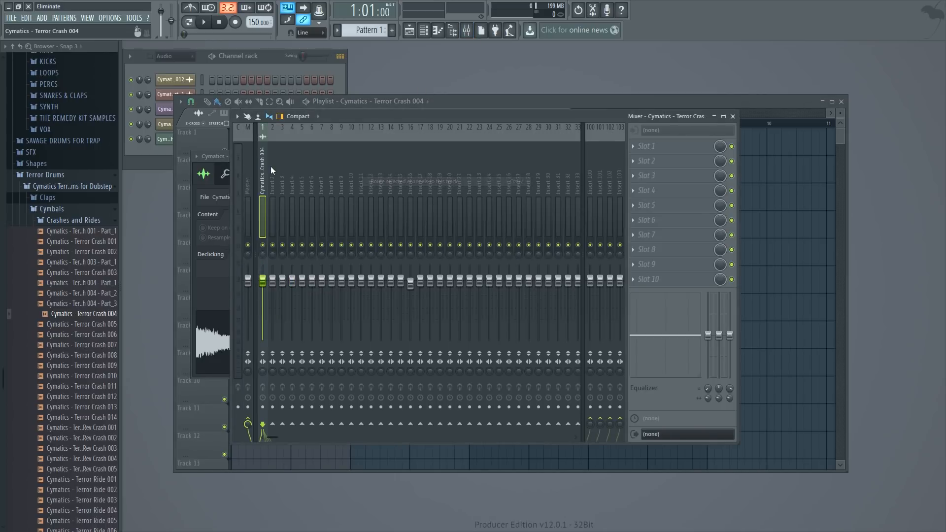
# - Reset Insert 16's fader to 100%
pyautogui.click(412, 286)
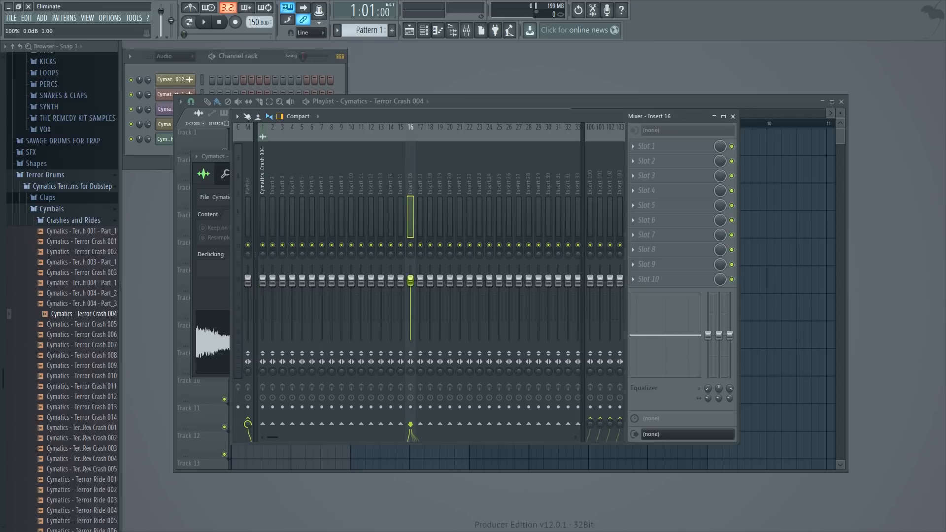
pyautogui.click(446, 185)
pyautogui.click(400, 184)
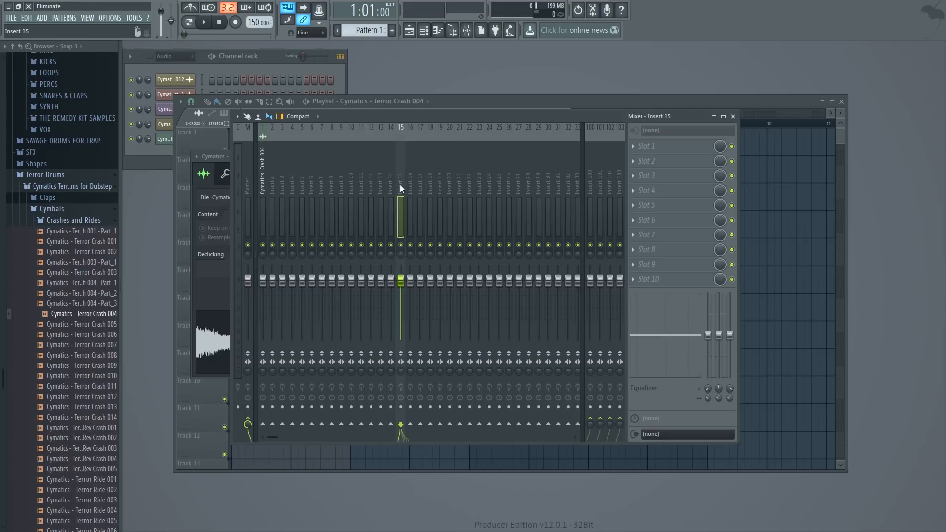
pyautogui.rightClick(410, 184)
pyautogui.click(392, 188)
pyautogui.click(415, 188)
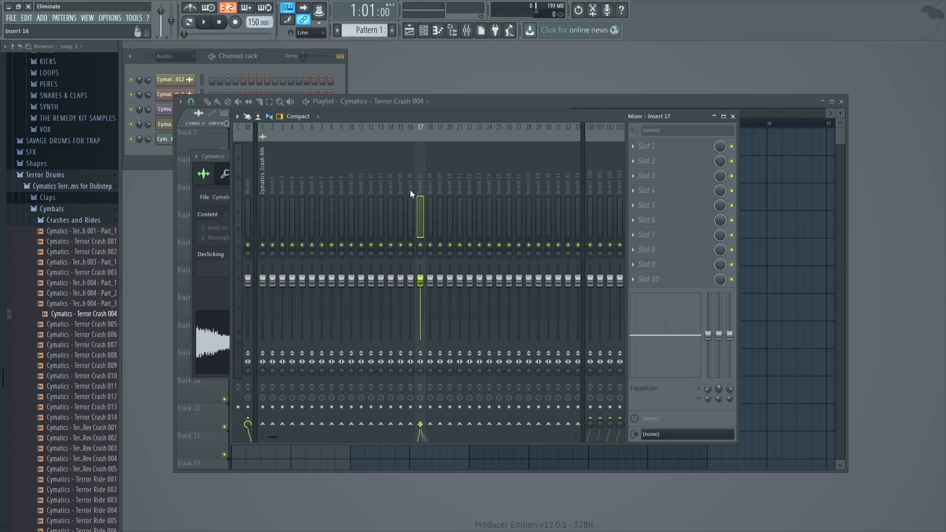
pyautogui.click(409, 189)
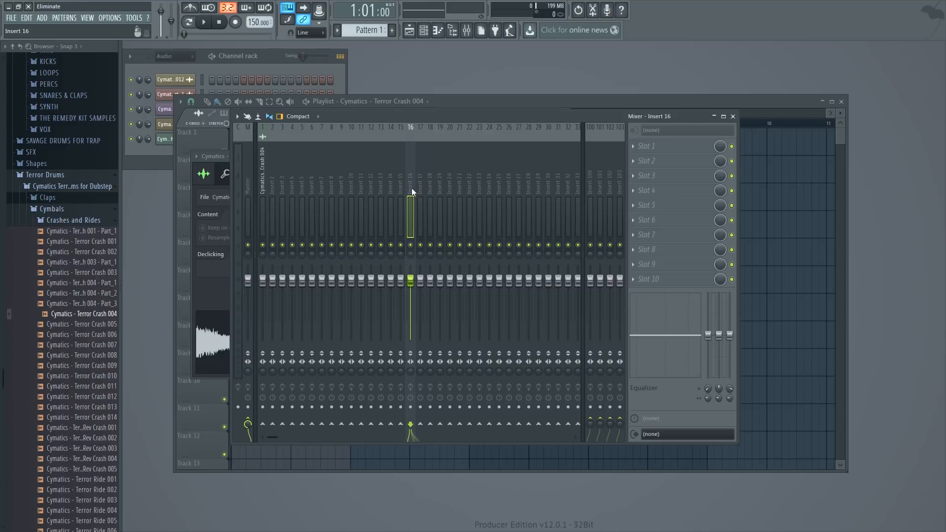
# - Rename mixer Insert 15 to "Sidechain"
pyautogui.rightClick(401, 192)
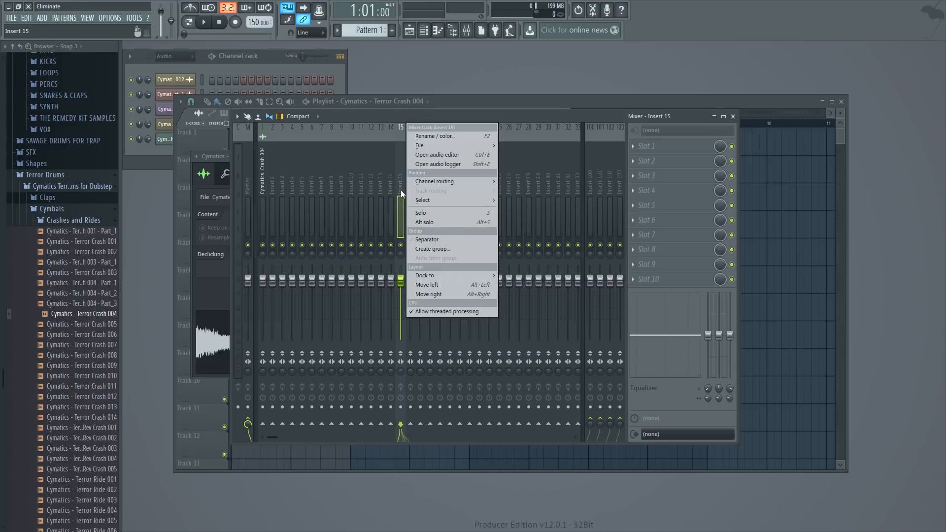
pyautogui.click(426, 136)
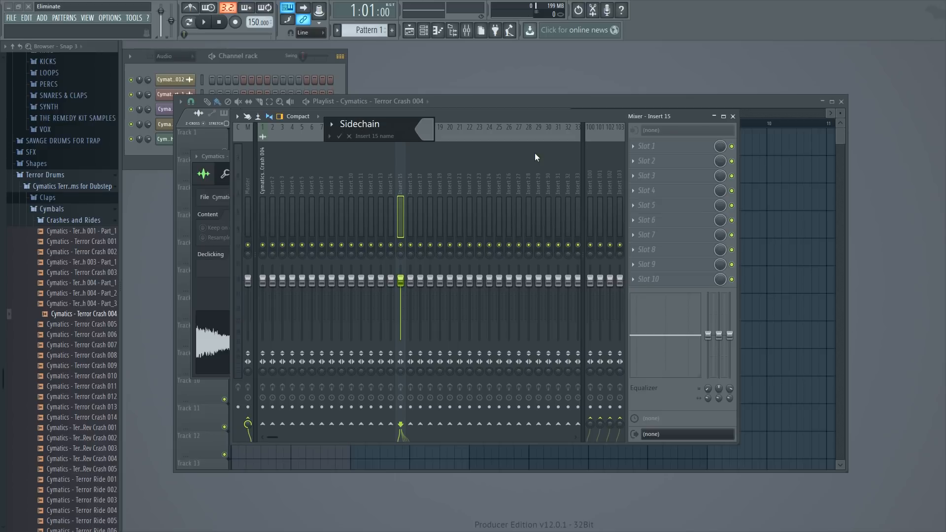
pyautogui.press('Return')
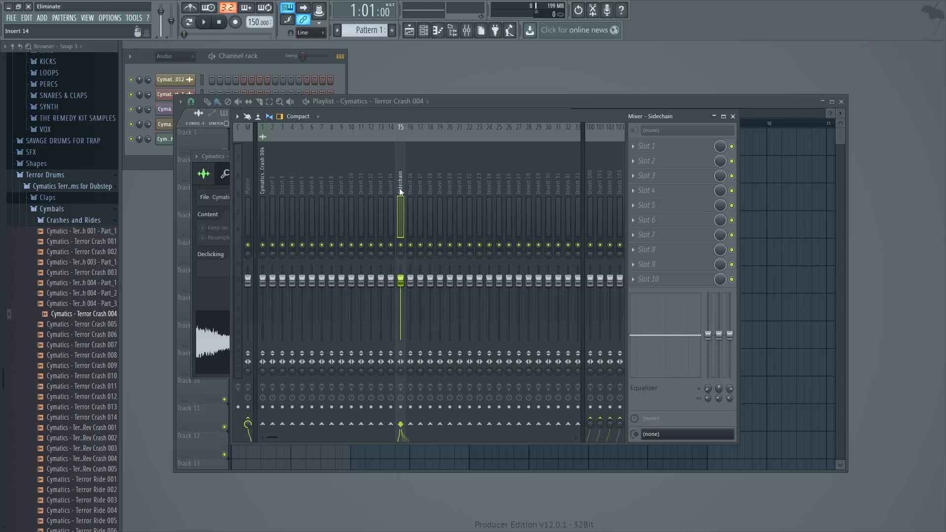
# - Route the Terror Crash 004 mixer track exclusively to the Sidechain track
pyautogui.click(261, 175)
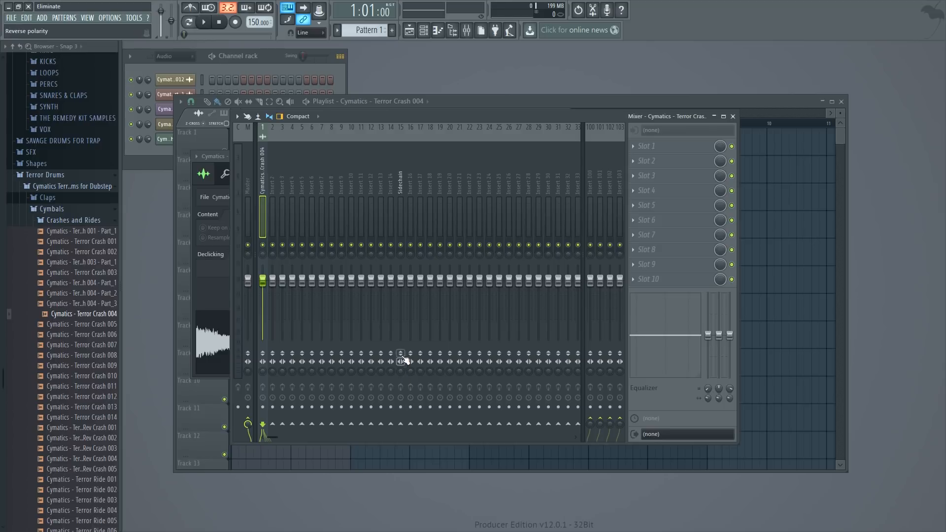
pyautogui.rightClick(401, 425)
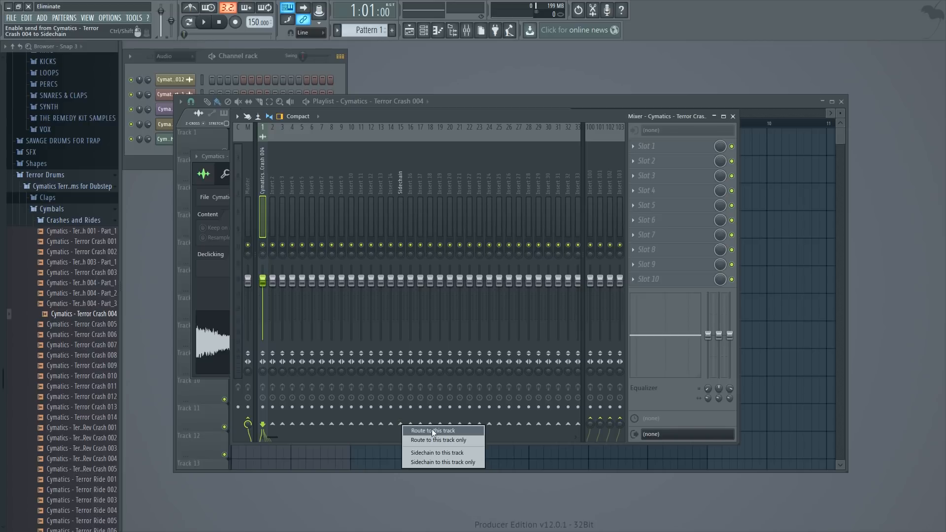
pyautogui.click(436, 442)
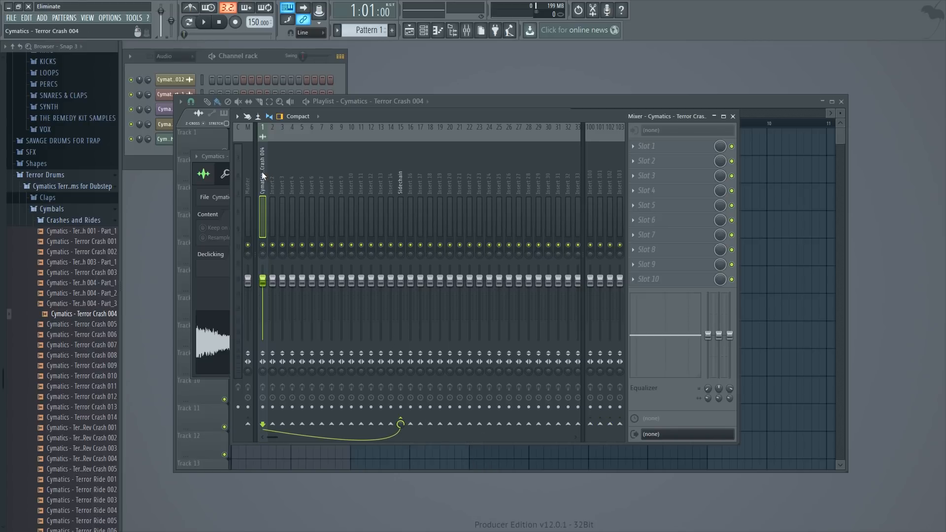
# - Try lowering the Sidechain mixer track's volume fader
pyautogui.click(401, 183)
pyautogui.moveTo(401, 281); pyautogui.dragTo(407, 287)
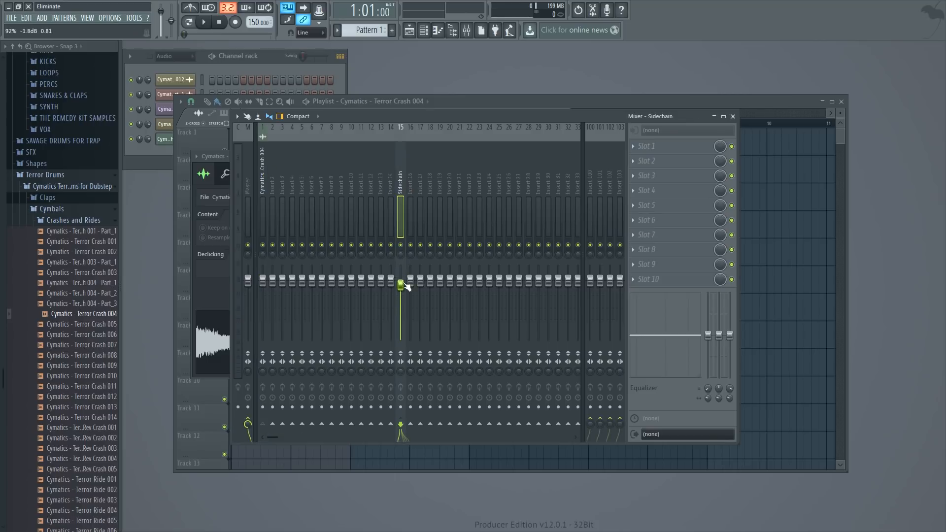
pyautogui.click(266, 186)
pyautogui.click(400, 184)
pyautogui.click(733, 117)
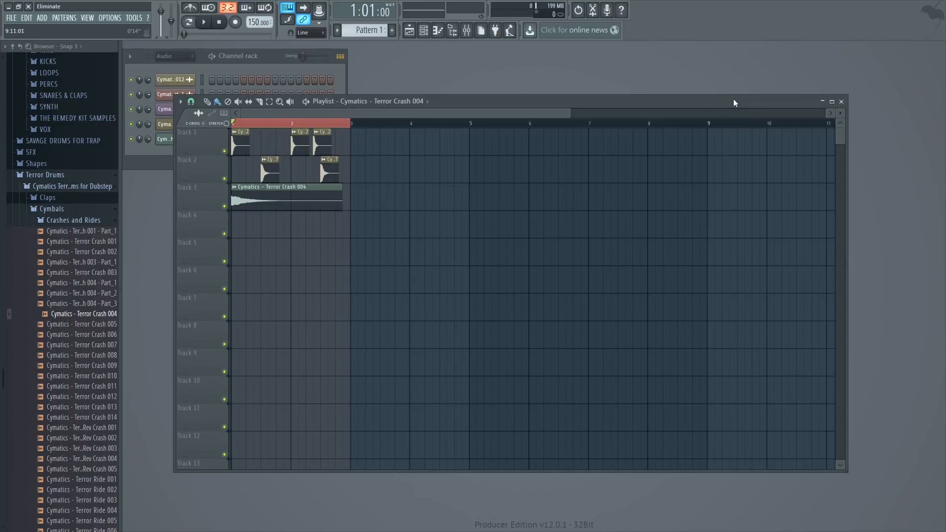
# - Set the Sidechain mixer track's fader to about 105% and create an automation clip for its volume
pyautogui.moveTo(570, 116); pyautogui.dragTo(345, 118)
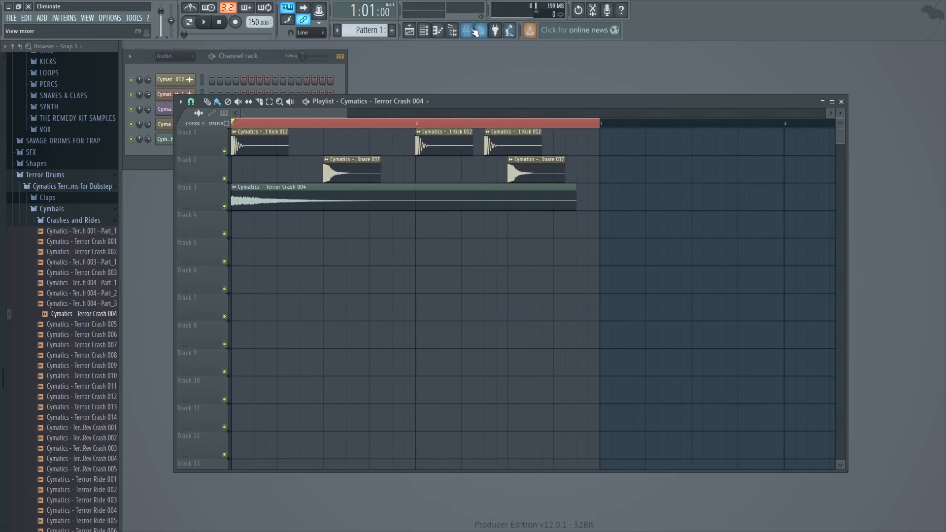
pyautogui.click(466, 30)
pyautogui.moveTo(407, 283); pyautogui.dragTo(401, 280)
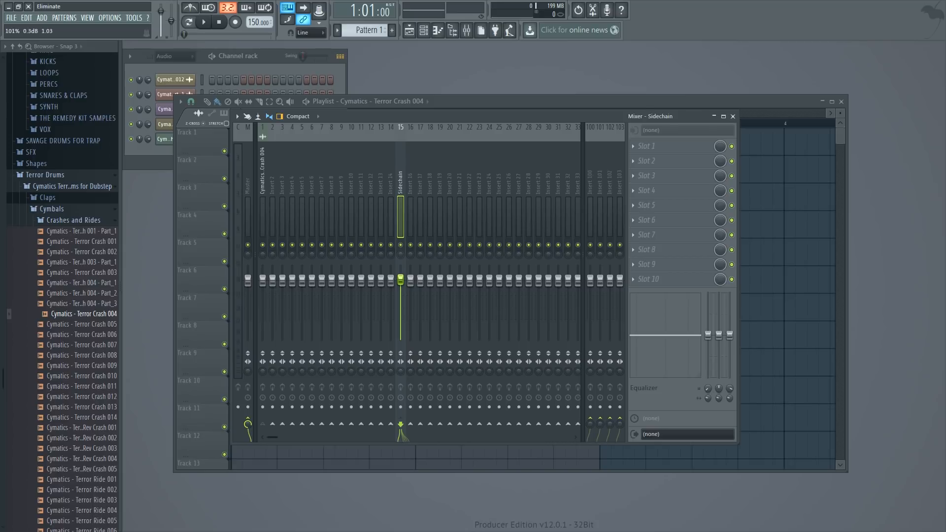
pyautogui.rightClick(402, 279)
pyautogui.click(443, 342)
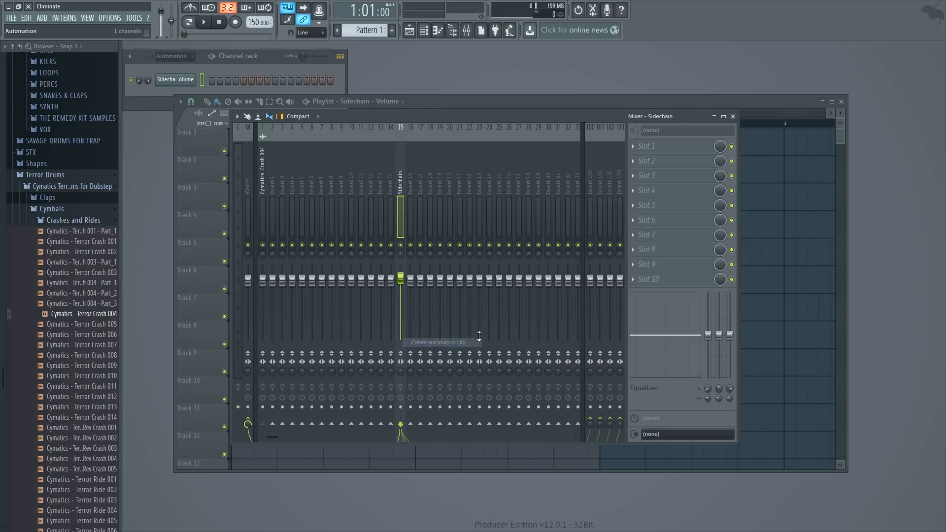
pyautogui.click(733, 116)
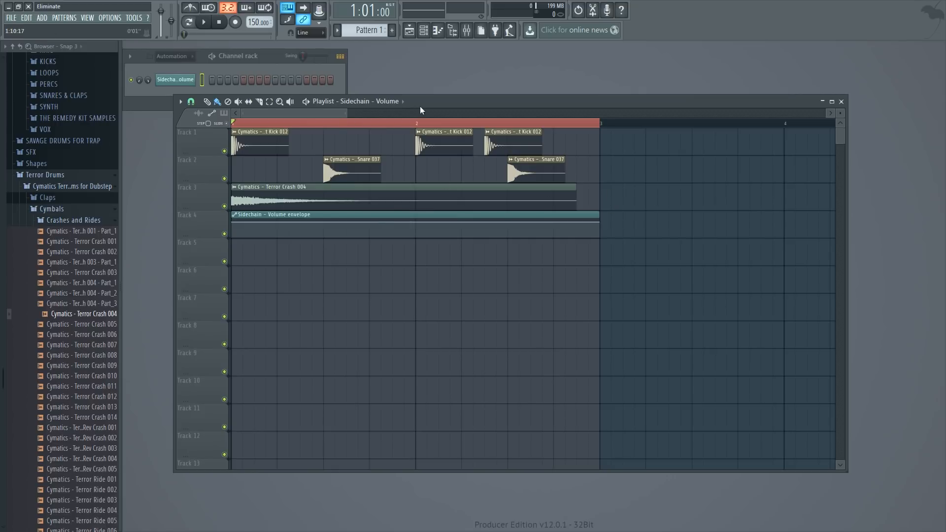
# - Copy the value of the first point in the Sidechain volume envelope
pyautogui.moveTo(346, 112); pyautogui.dragTo(266, 148)
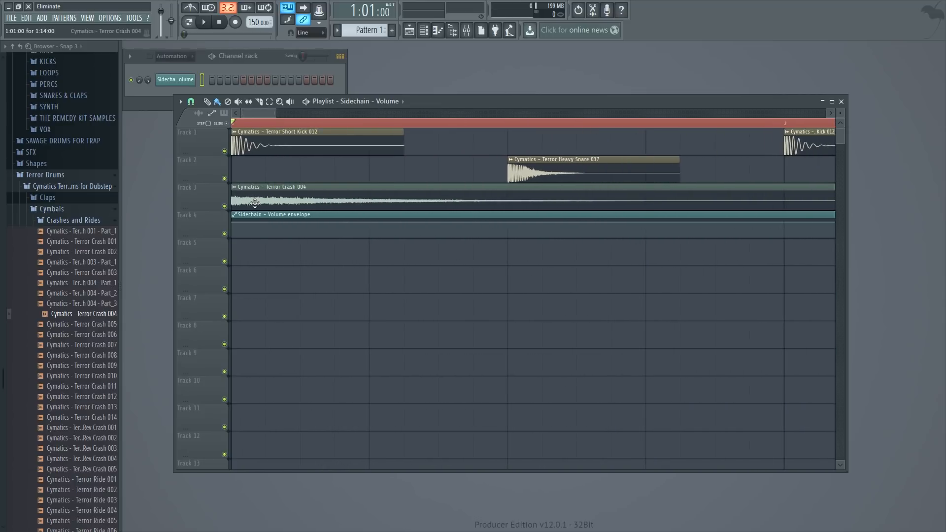
pyautogui.rightClick(234, 223)
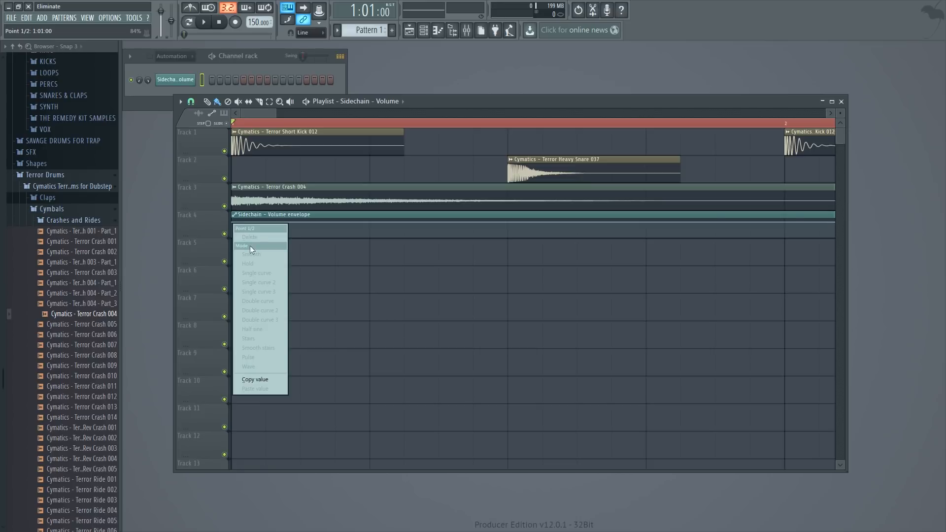
pyautogui.click(262, 381)
# - Lower the first point of the Sidechain volume envelope to the minimum
pyautogui.moveTo(275, 114); pyautogui.dragTo(396, 129)
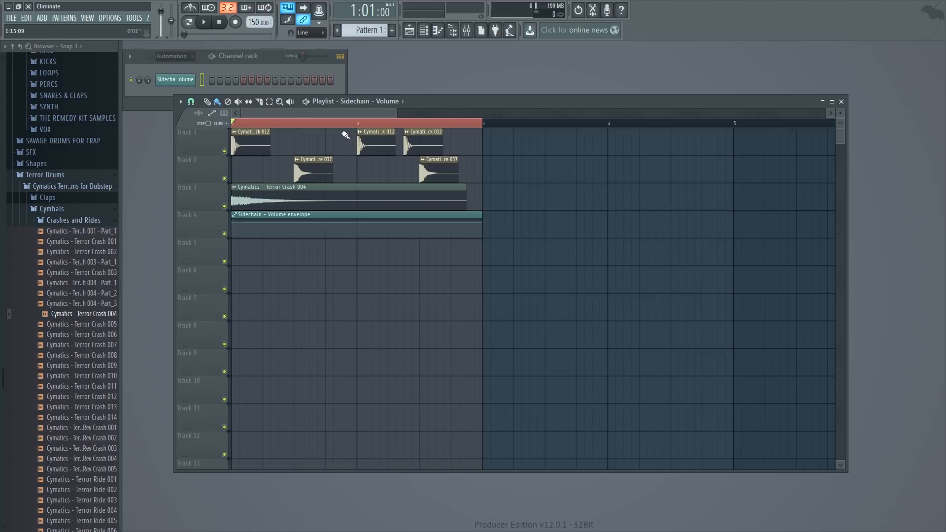
pyautogui.moveTo(399, 113); pyautogui.dragTo(349, 148)
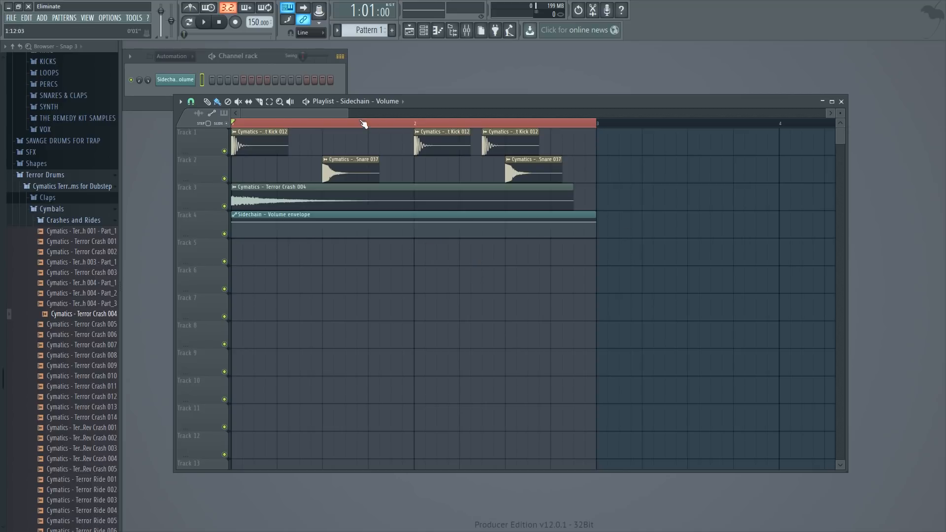
pyautogui.moveTo(345, 114); pyautogui.dragTo(291, 128)
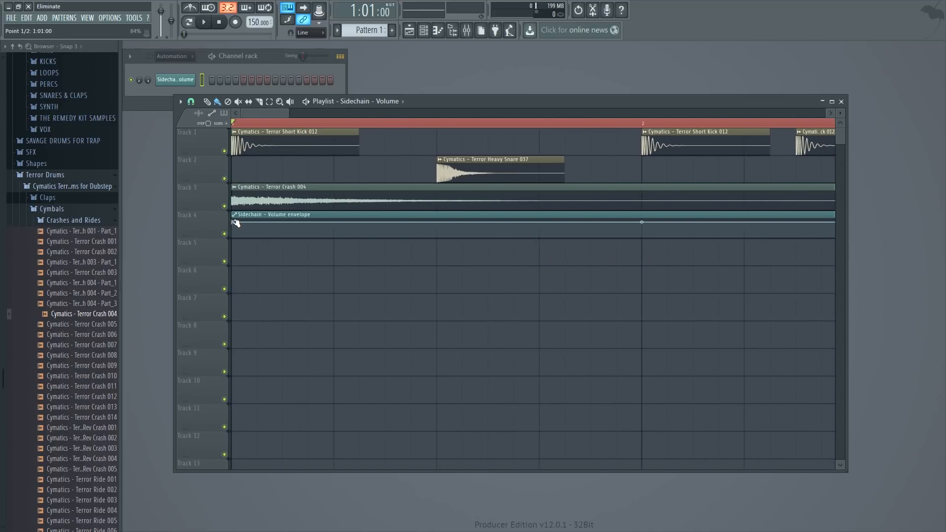
pyautogui.moveTo(234, 221); pyautogui.dragTo(229, 246)
# - Add an envelope point at 1:02:00, paste the copied 84% value into it and bend the ramp before it into a curve
pyautogui.rightClick(257, 223)
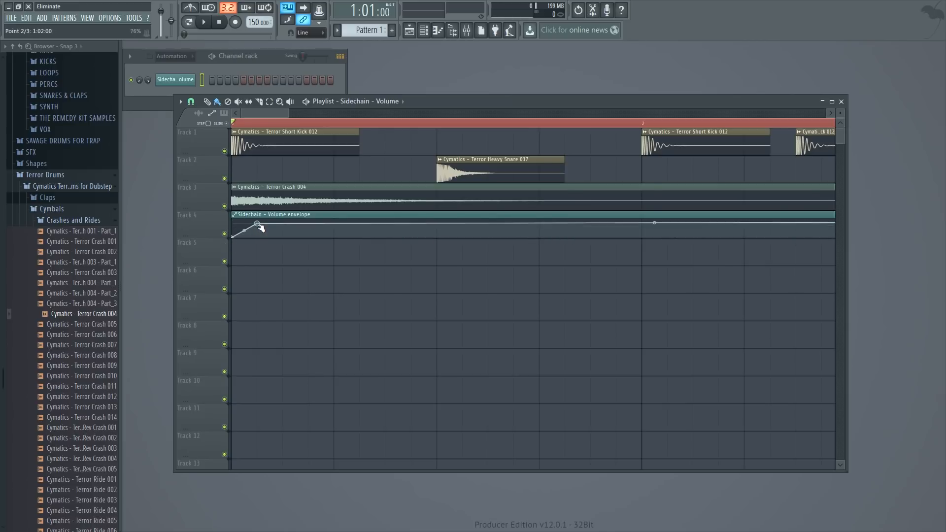
pyautogui.rightClick(258, 225)
pyautogui.click(316, 386)
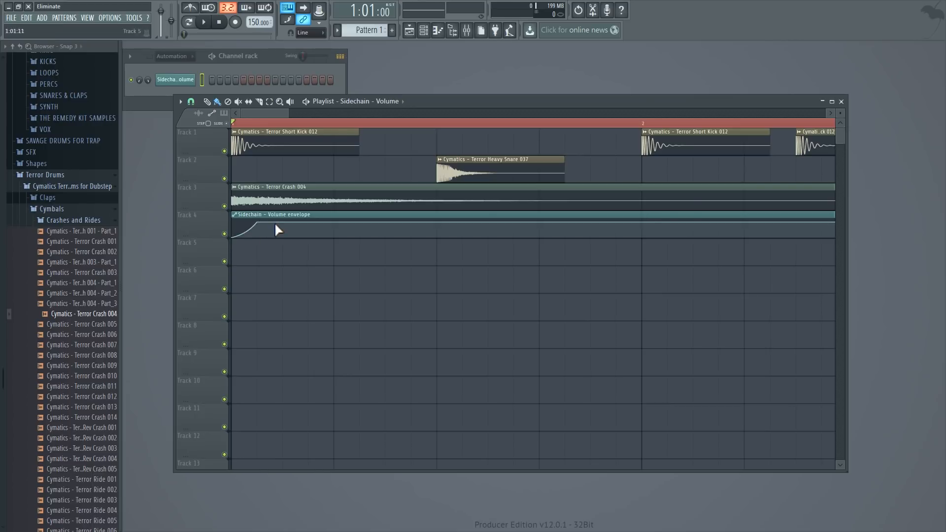
# - Review the Terror Crash 004 channel settings and its mixer routing into the Sidechain track
pyautogui.moveTo(290, 114)
pyautogui.mouseDown()
pyautogui.moveTo(276, 114)
pyautogui.moveTo(379, 114)
pyautogui.moveTo(275, 115)
pyautogui.mouseUp()
pyautogui.doubleClick(254, 192)
pyautogui.click(509, 104)
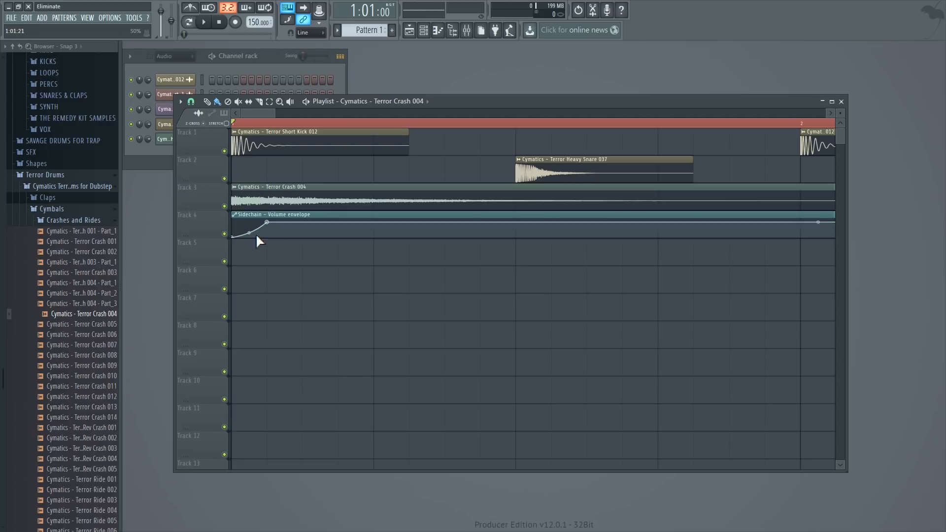
pyautogui.moveTo(274, 113); pyautogui.dragTo(417, 115)
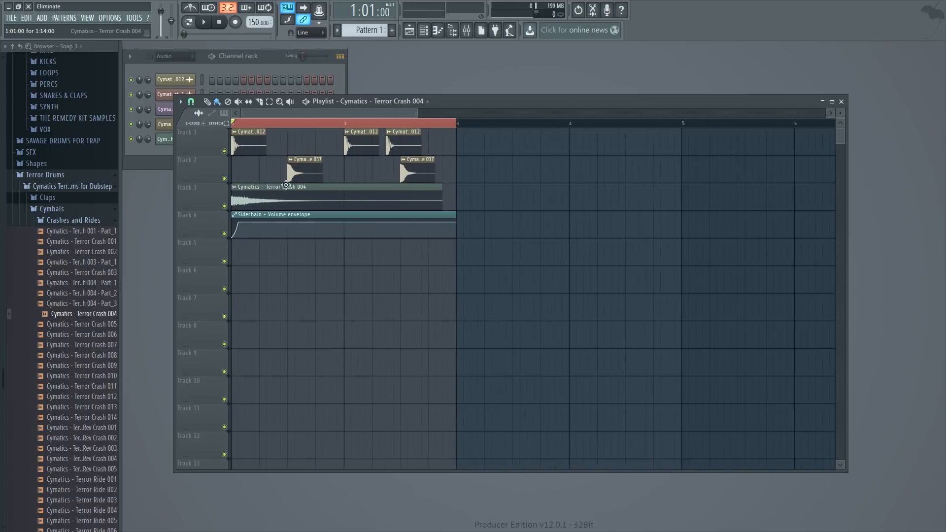
pyautogui.doubleClick(286, 187)
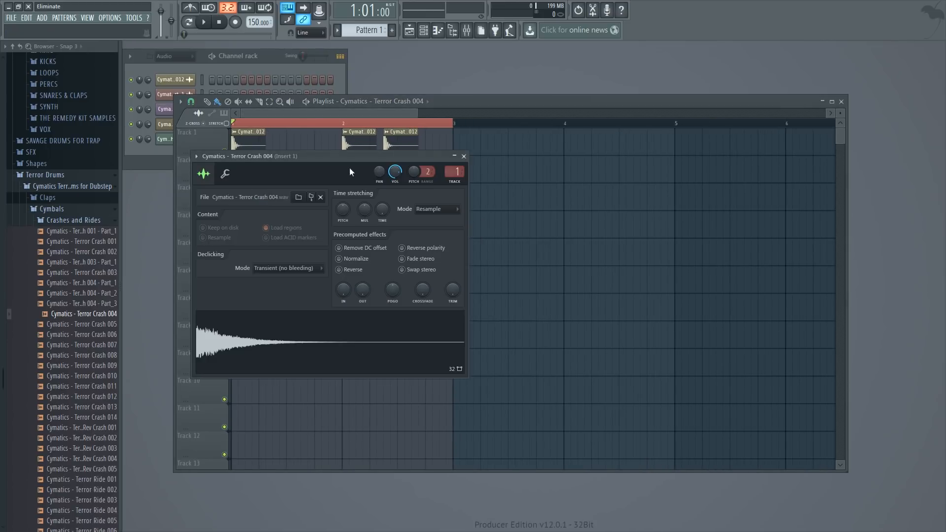
pyautogui.click(468, 31)
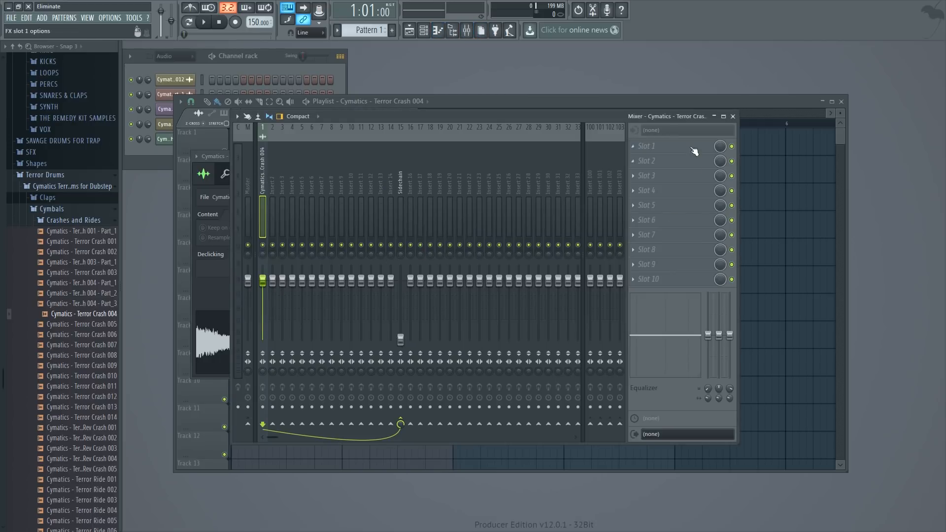
pyautogui.click(705, 100)
# - Mute and unmute the volume envelope on Track 4 and audition the loop
pyautogui.click(227, 235)
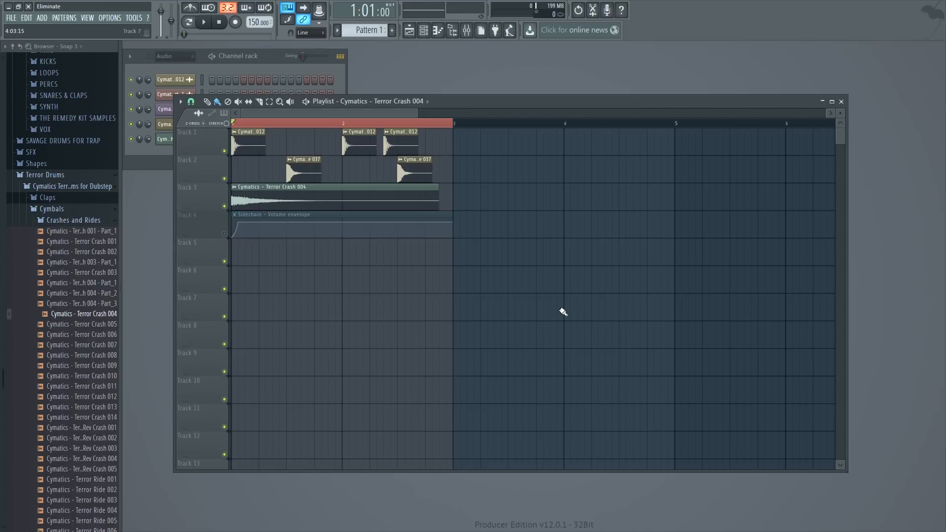
pyautogui.click(225, 234)
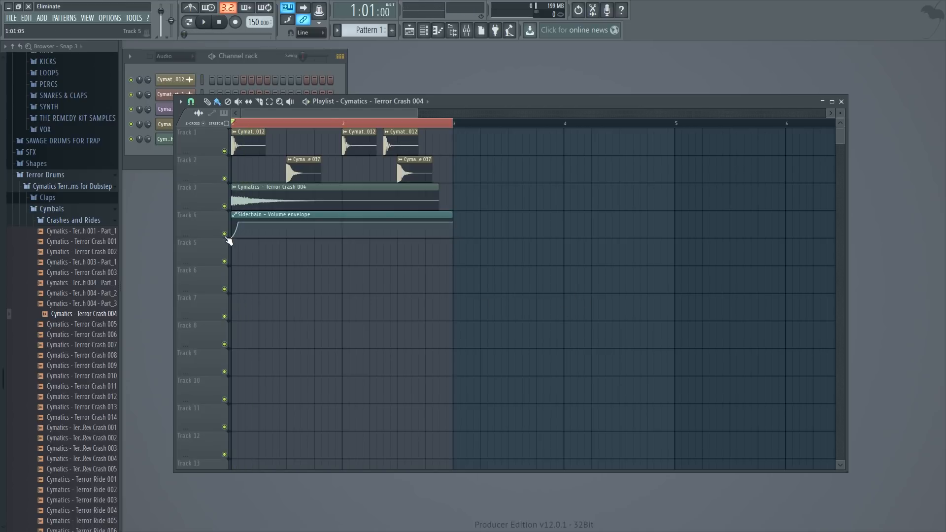
pyautogui.press('space')
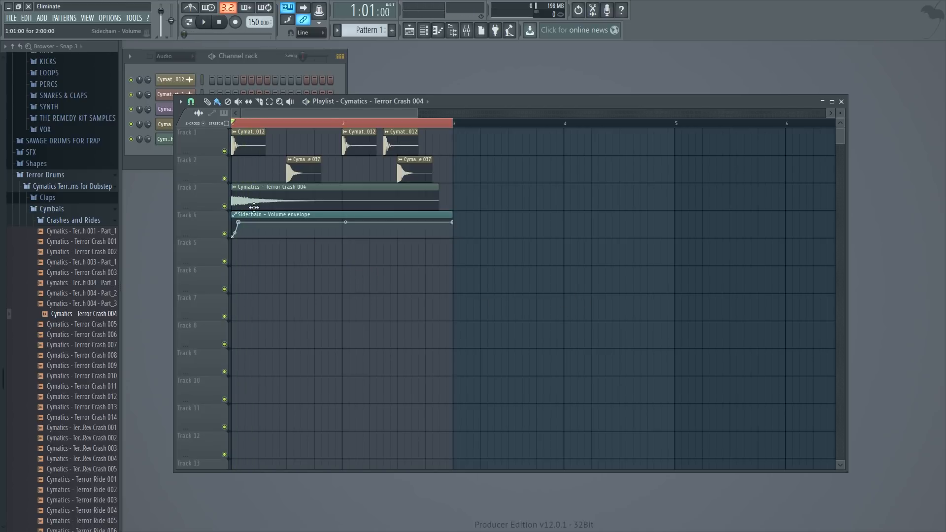
# - Zoom in on the Sidechain envelope's opening ramp and set the playlist snap to a finer division
pyautogui.doubleClick(256, 199)
pyautogui.moveTo(412, 114); pyautogui.dragTo(260, 114)
pyautogui.moveTo(260, 234); pyautogui.dragTo(262, 221)
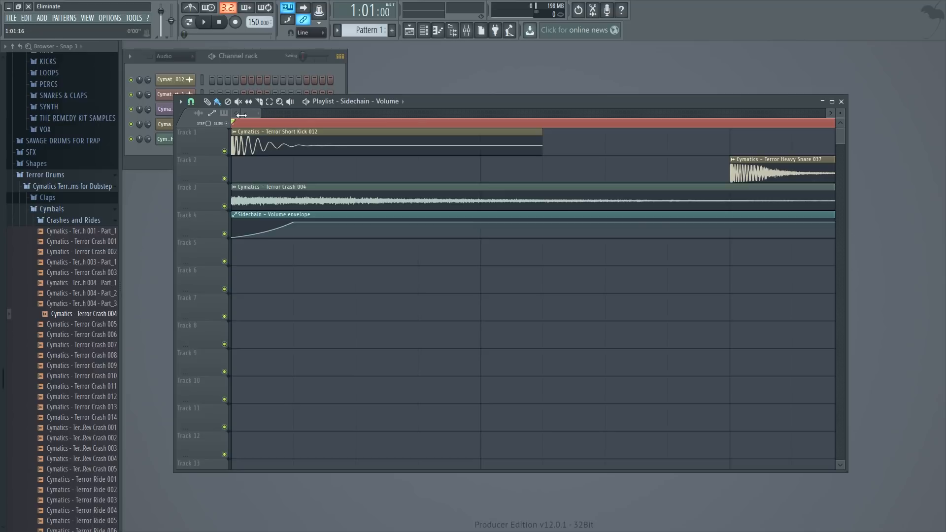
pyautogui.click(193, 102)
pyautogui.click(205, 148)
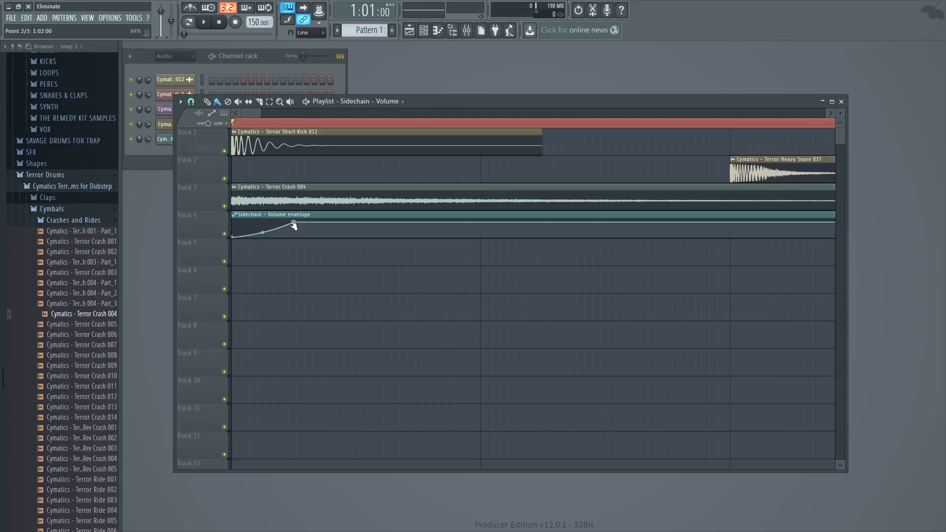
# - Move the ramp's end point to about 1:02:07, paste the 84% value back into it and adjust the ramp's curve
pyautogui.moveTo(294, 223); pyautogui.dragTo(314, 224)
pyautogui.rightClick(314, 224)
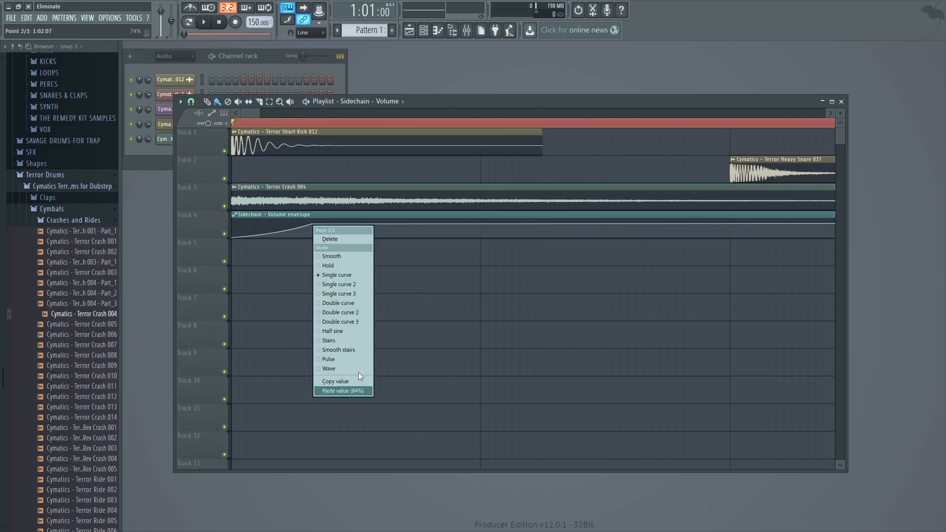
pyautogui.click(361, 395)
pyautogui.moveTo(272, 230)
pyautogui.mouseDown()
pyautogui.moveTo(273, 242)
pyautogui.moveTo(272, 233)
pyautogui.mouseUp()
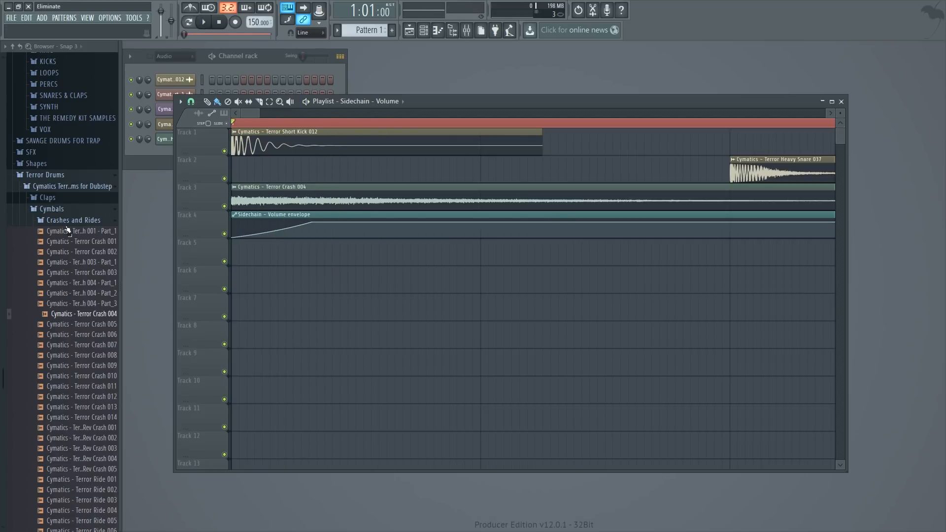
# - Close the Crashes and Rides folder, open Synth Loops and audition several of the F loops
pyautogui.click(63, 220)
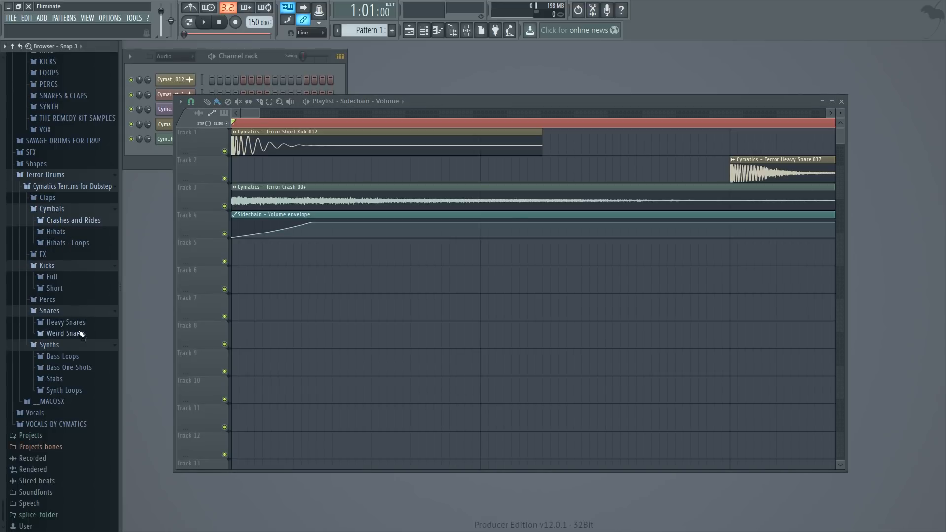
pyautogui.click(76, 390)
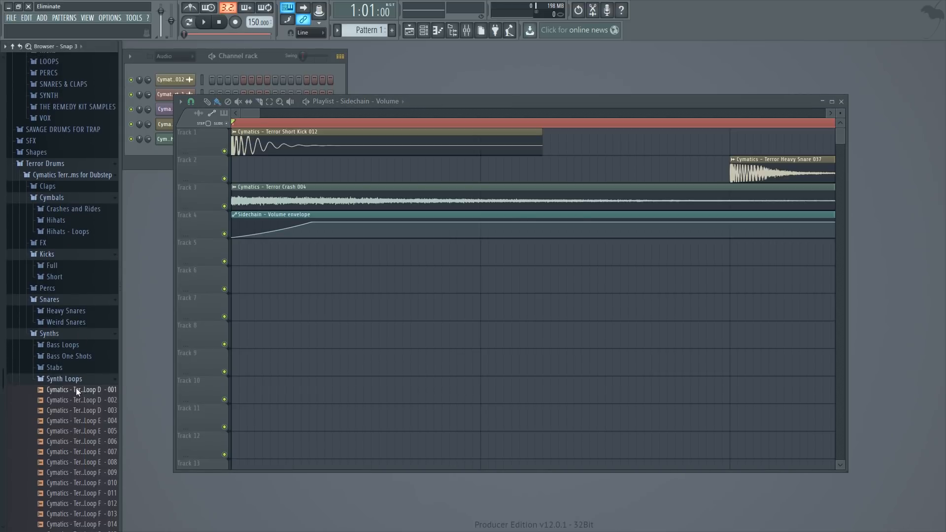
pyautogui.scroll(-9, 85, 412)
pyautogui.click(81, 246)
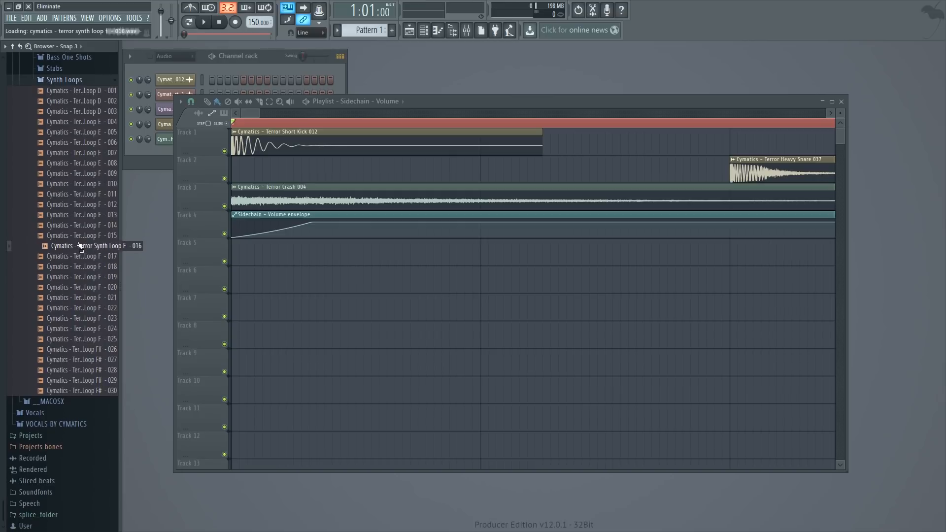
pyautogui.click(77, 229)
pyautogui.click(78, 194)
pyautogui.click(79, 184)
pyautogui.click(80, 173)
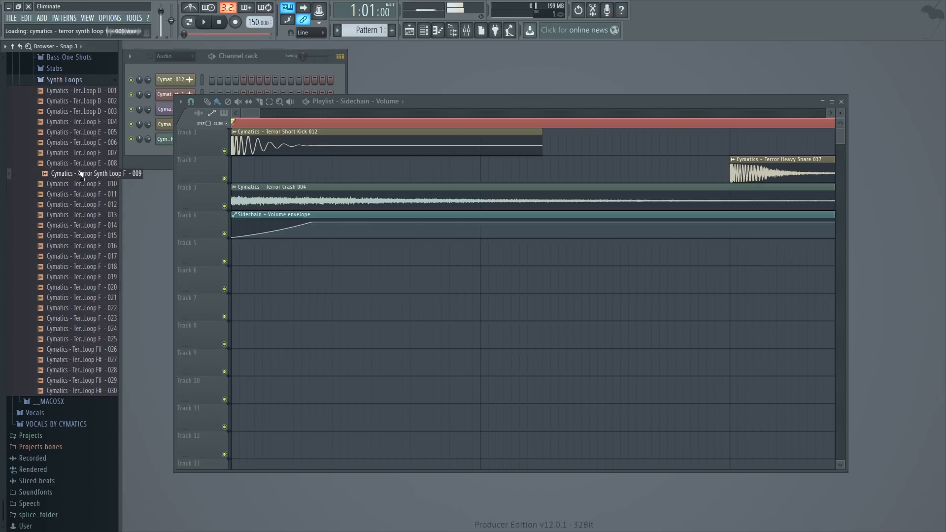
# - Place Cymatics - Terror Synth Loop E - 008 at the start of Track 5
pyautogui.moveTo(82, 166); pyautogui.dragTo(347, 258)
pyautogui.rightClick(401, 250)
pyautogui.press('space')
pyautogui.press('space')
pyautogui.moveTo(280, 257); pyautogui.dragTo(182, 290)
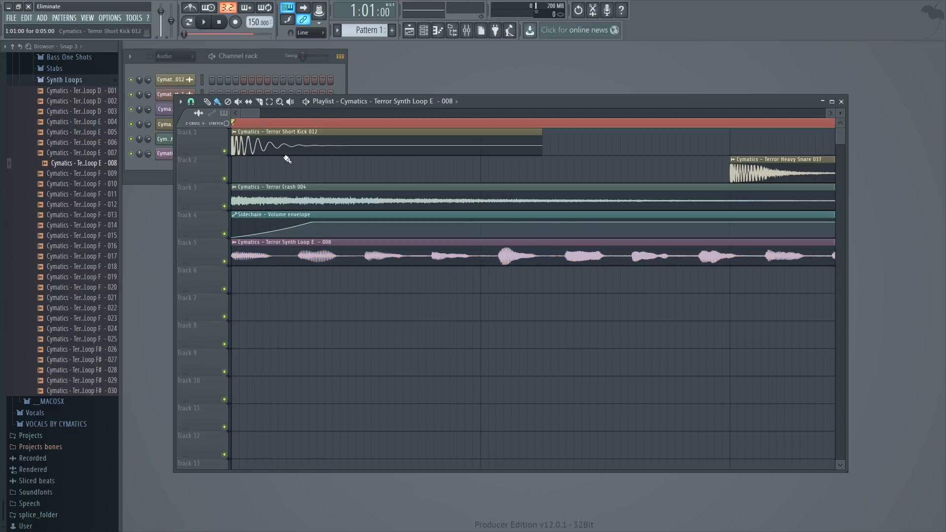
# - Open the Terror Synth Loop E - 008 channel settings and route that channel to mixer Insert 2
pyautogui.doubleClick(269, 256)
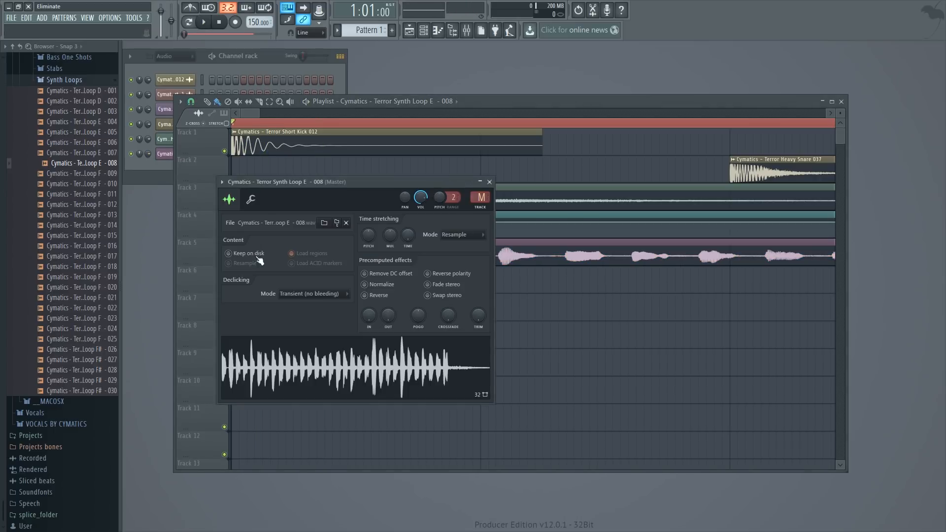
pyautogui.click(466, 30)
pyautogui.rightClick(270, 184)
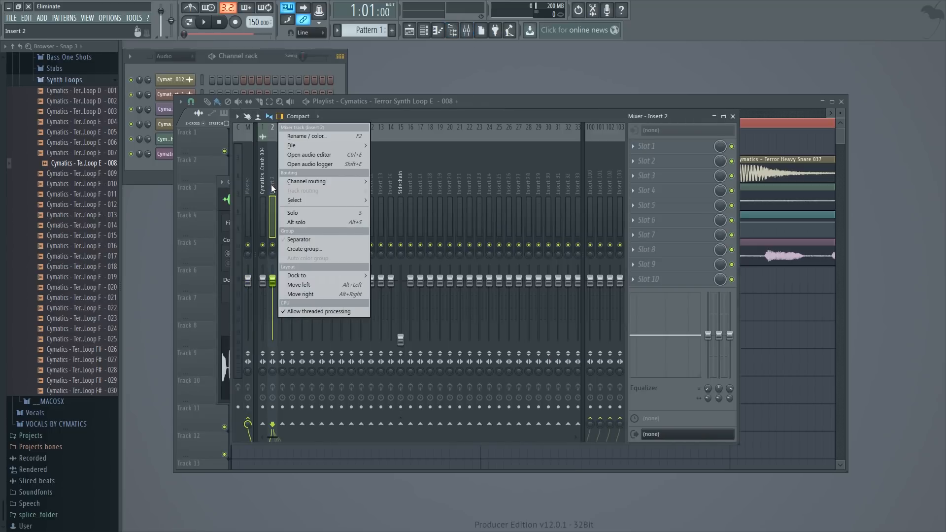
pyautogui.click(395, 180)
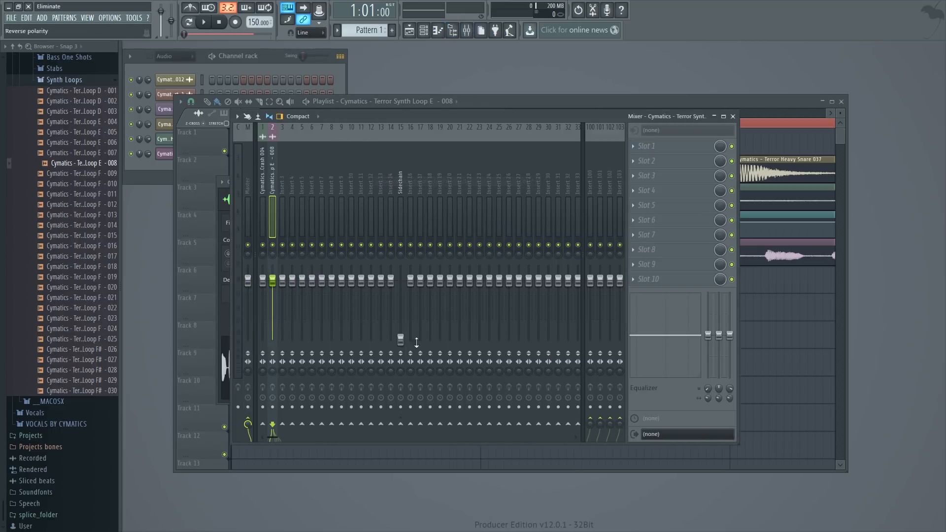
# - Route the Terror Synth Loop E - 008 mixer track to the Sidechain track only, and close the mixer
pyautogui.rightClick(401, 424)
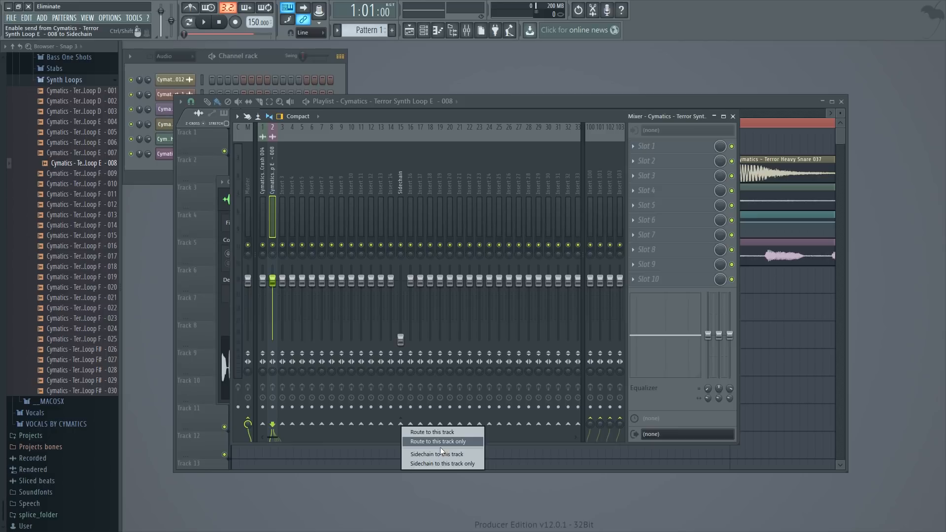
pyautogui.click(441, 442)
pyautogui.click(733, 116)
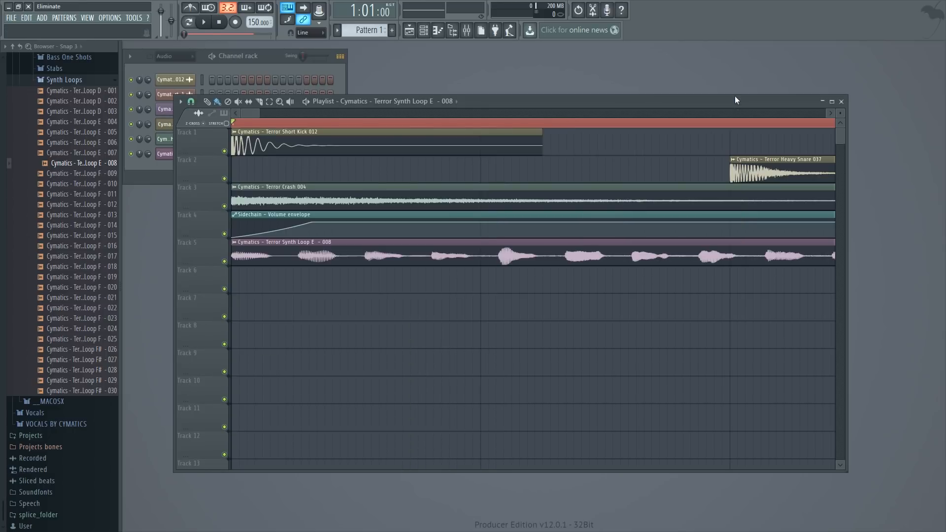
# - Fit the Terror Synth Loop E - 008 clip to a tempo of 140 BPM and play the arrangement
pyautogui.moveTo(259, 115); pyautogui.dragTo(378, 139)
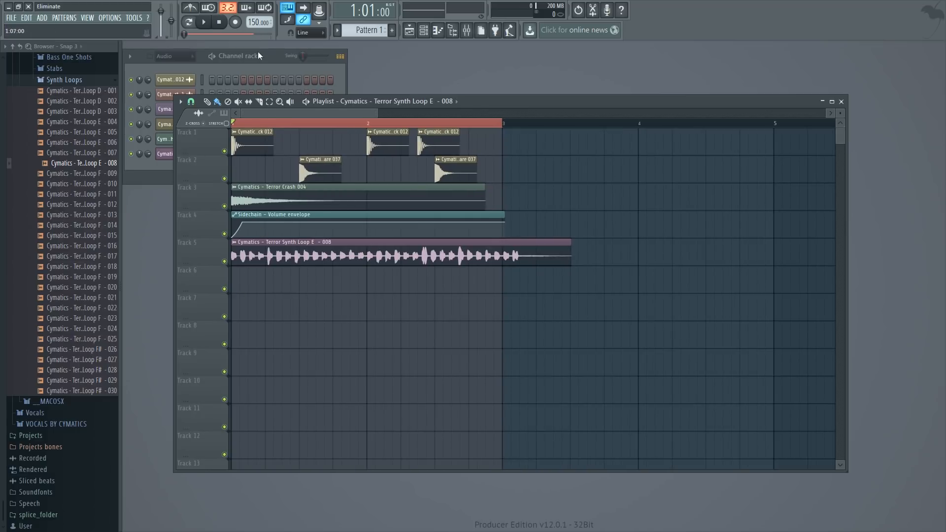
pyautogui.click(234, 243)
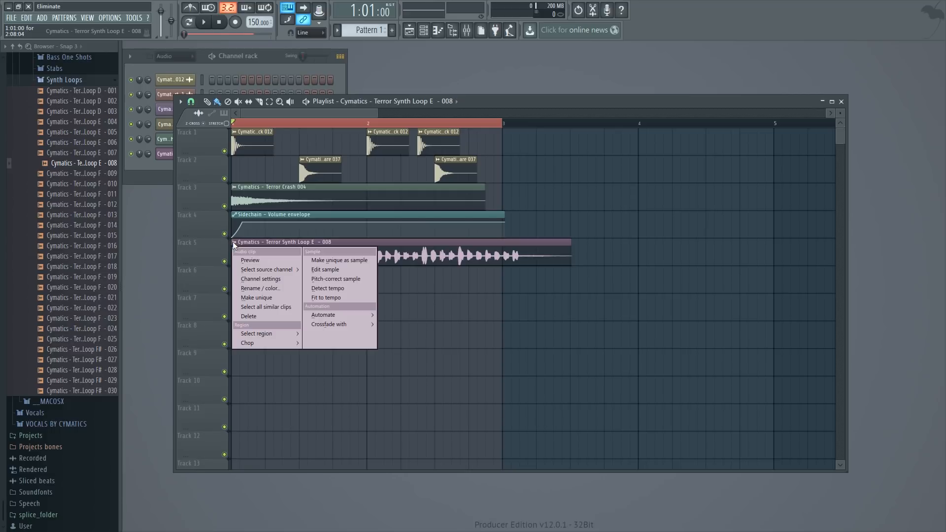
pyautogui.click(328, 299)
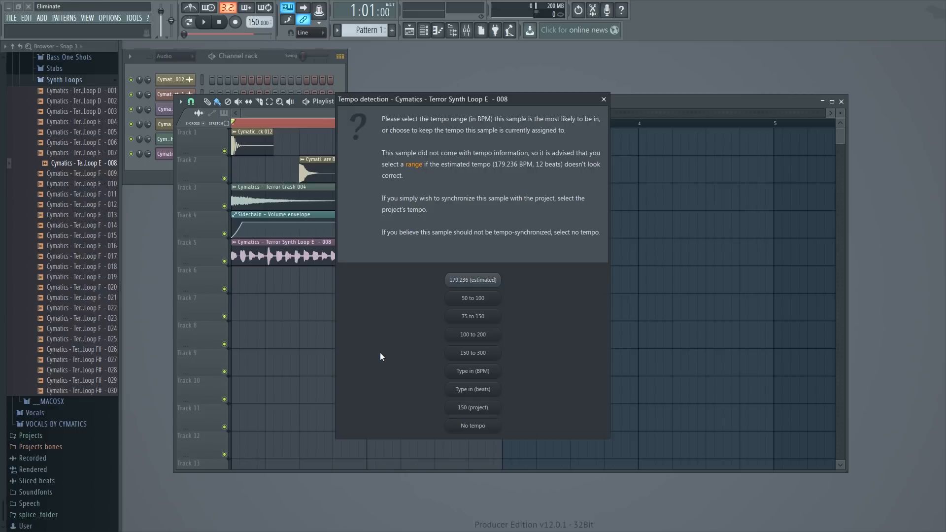
pyautogui.click(473, 372)
pyautogui.press('BackSpace')
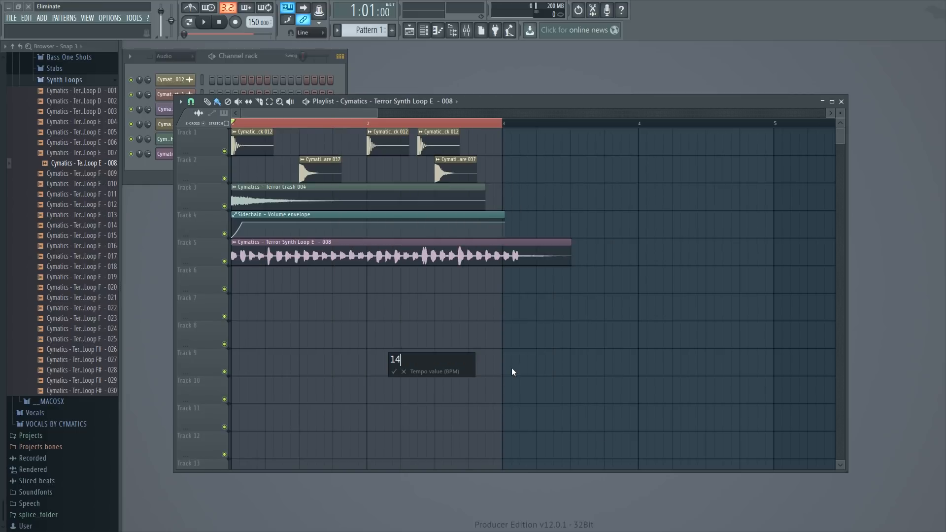
pyautogui.write('140')
pyautogui.press('Return')
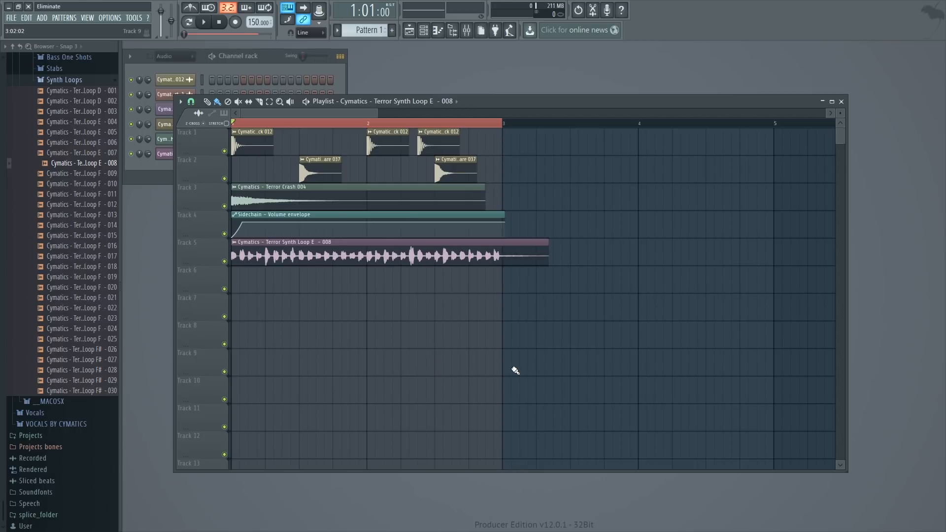
pyautogui.press('space')
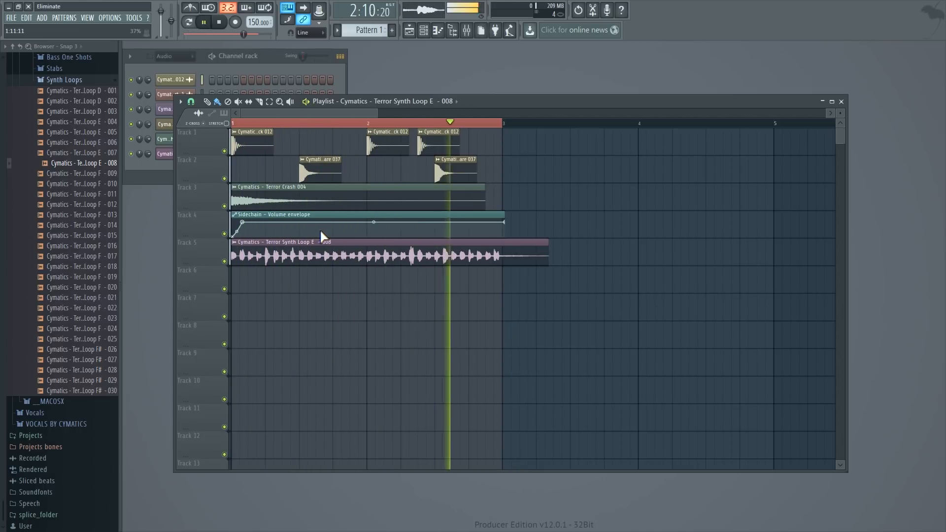
pyautogui.press('space')
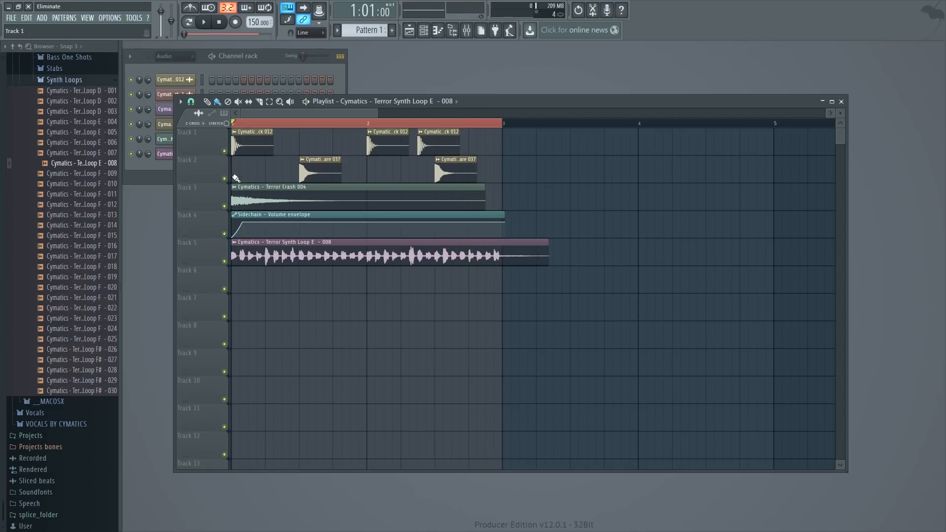
# - Slice the synth loop and Sidechain volume clips at the start of bar 3 and delete the leftover tails
pyautogui.click(259, 105)
pyautogui.moveTo(502, 241); pyautogui.dragTo(502, 241)
pyautogui.hotkey('ctrl', 'z')
pyautogui.click(190, 102)
pyautogui.click(201, 137)
pyautogui.rightClick(514, 247)
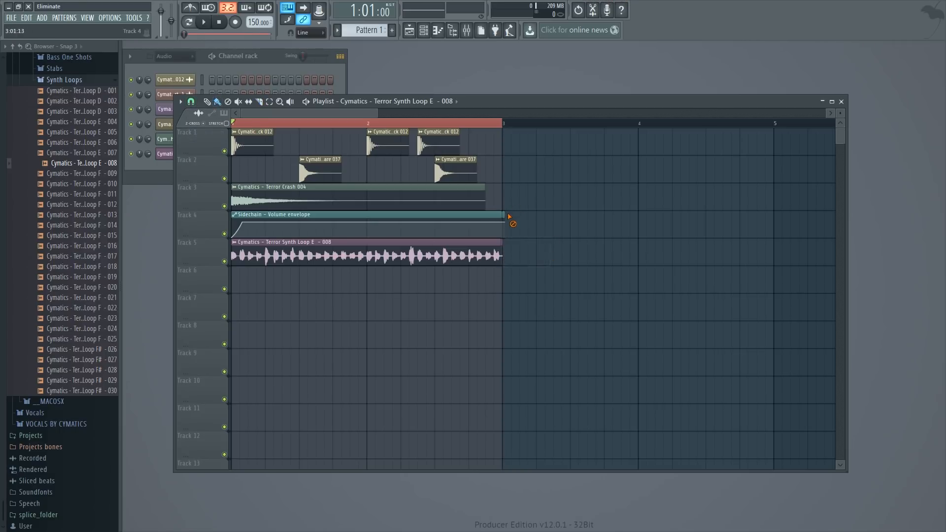
# - Check the synth loop channel's mixer assignment and its track's routing alongside the neighbouring inserts
pyautogui.doubleClick(460, 263)
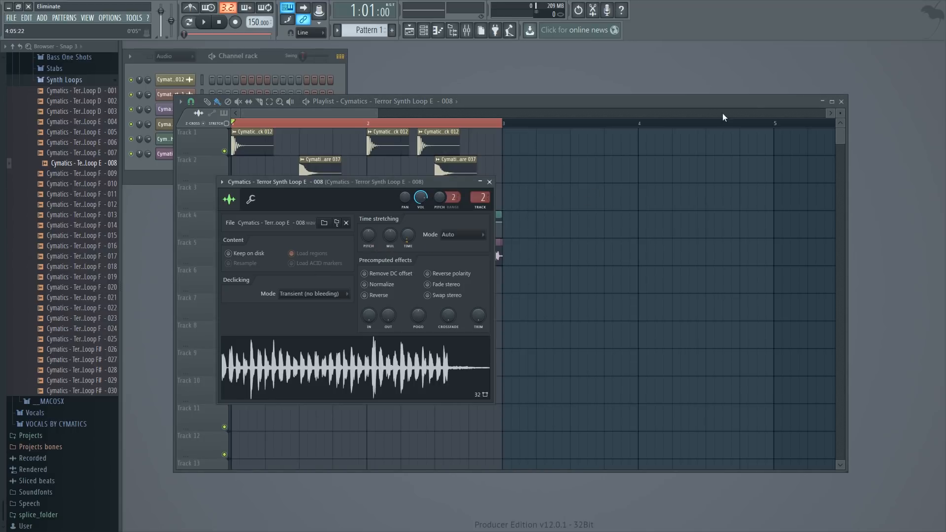
pyautogui.click(466, 30)
pyautogui.click(282, 190)
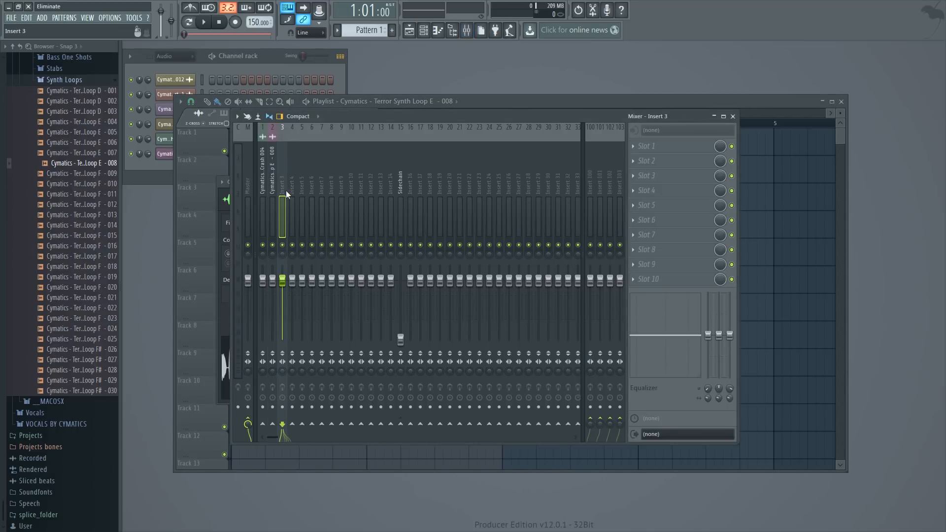
pyautogui.rightClick(282, 190)
pyautogui.click(283, 182)
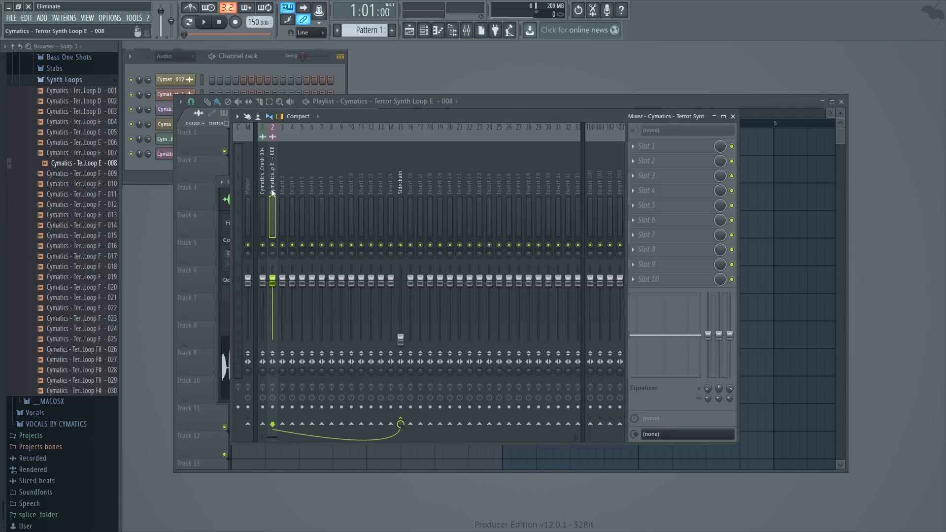
pyautogui.rightClick(282, 190)
pyautogui.click(276, 188)
pyautogui.click(617, 102)
# - Lower the Terror Synth Loop E - 008 mixer track's volume to about 75% (-5.8 dB) during playback and close the mixer
pyautogui.doubleClick(300, 257)
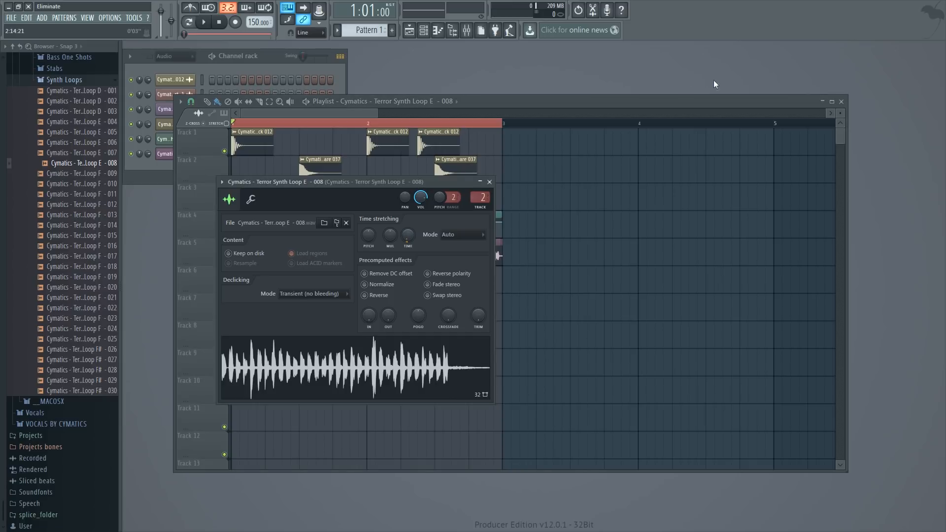
pyautogui.click(466, 30)
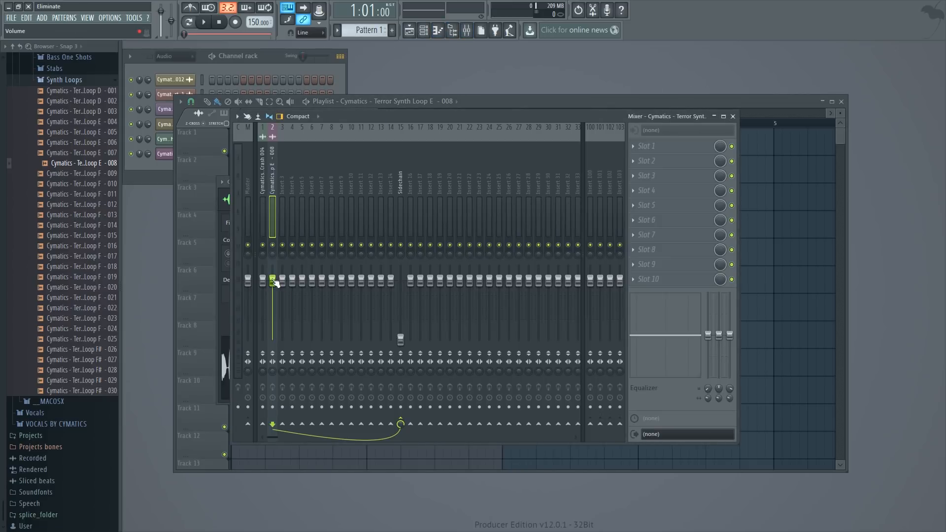
pyautogui.moveTo(275, 282); pyautogui.dragTo(275, 298)
pyautogui.press('space')
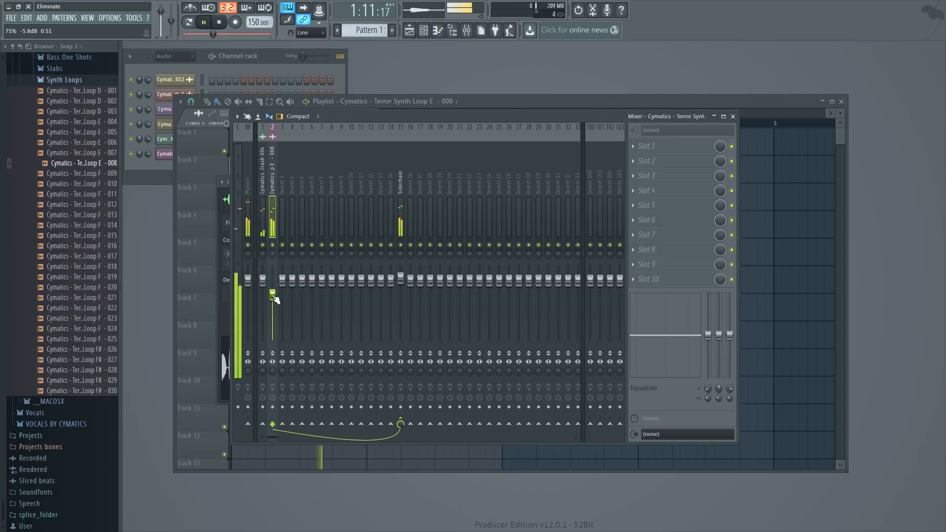
pyautogui.click(703, 103)
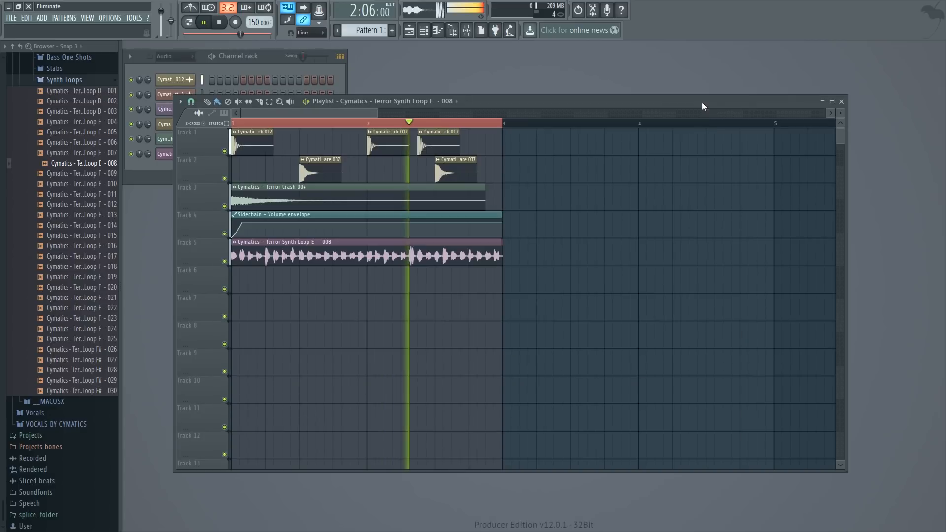
# - Check the Terror Heavy Snare 037 channel settings, close them and stop playback
pyautogui.doubleClick(452, 168)
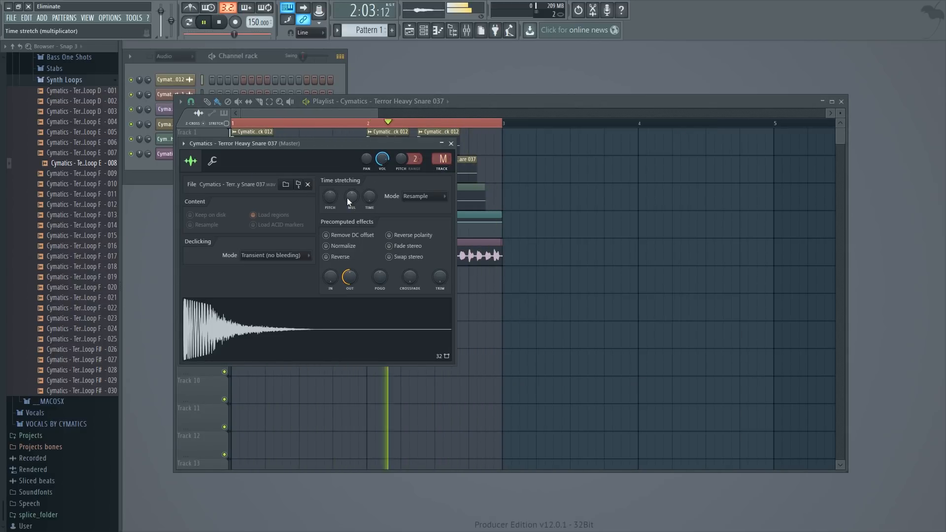
pyautogui.click(451, 143)
pyautogui.press('space')
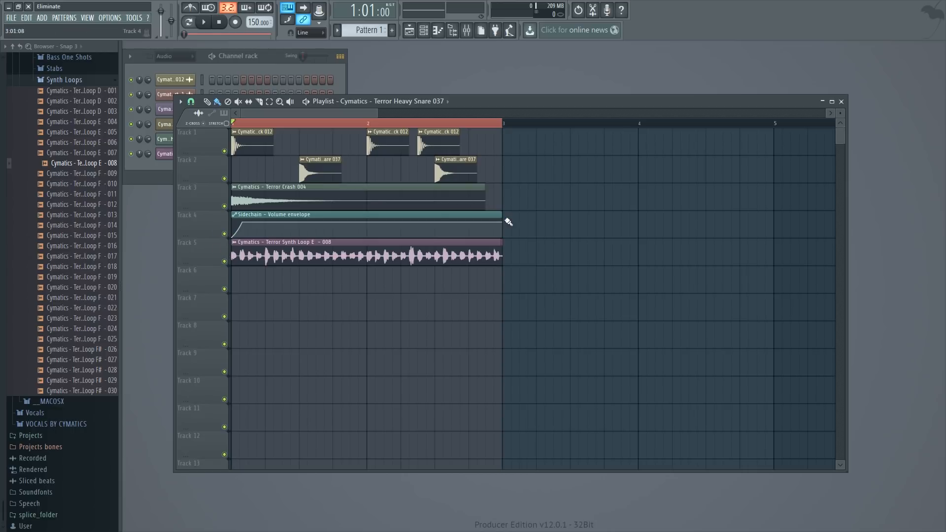
# - Shorten the Sidechain volume clip to end at the first snare and place a copy of it starting there
pyautogui.moveTo(501, 220); pyautogui.dragTo(307, 229)
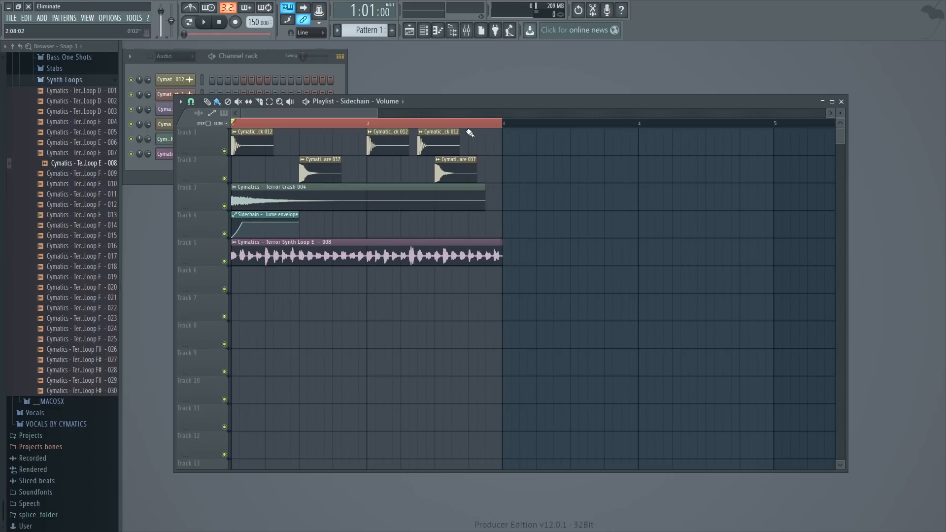
pyautogui.moveTo(377, 116); pyautogui.dragTo(343, 115)
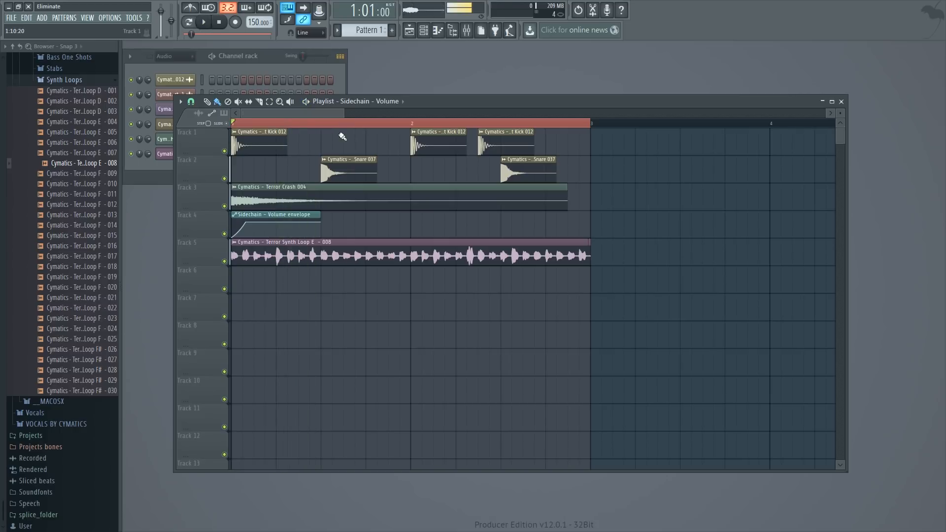
pyautogui.click(328, 224)
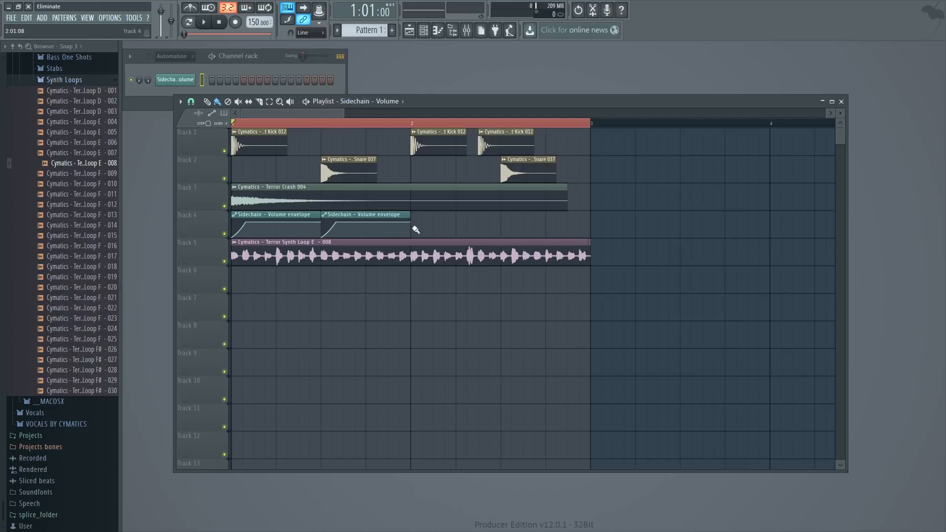
# - Place Sidechain volume clips at bar 2's two kicks and its snare, shortening the kick clips to end at the next hit
pyautogui.click(415, 230)
pyautogui.moveTo(497, 215); pyautogui.dragTo(487, 219)
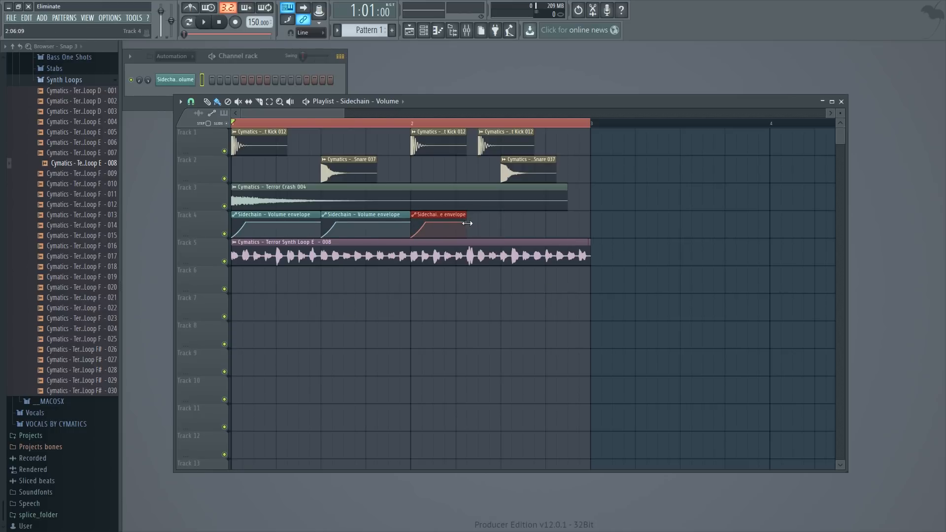
pyautogui.click(487, 228)
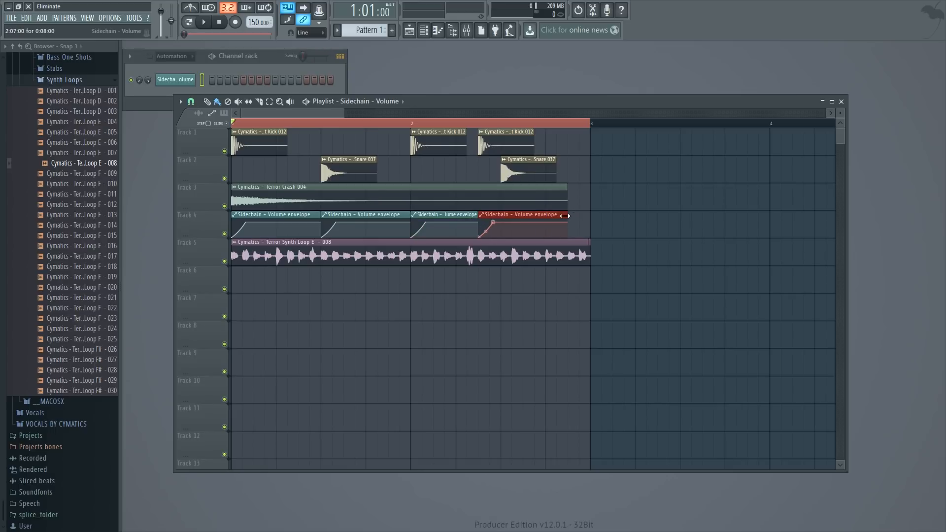
pyautogui.moveTo(555, 227); pyautogui.dragTo(493, 223)
pyautogui.click(512, 227)
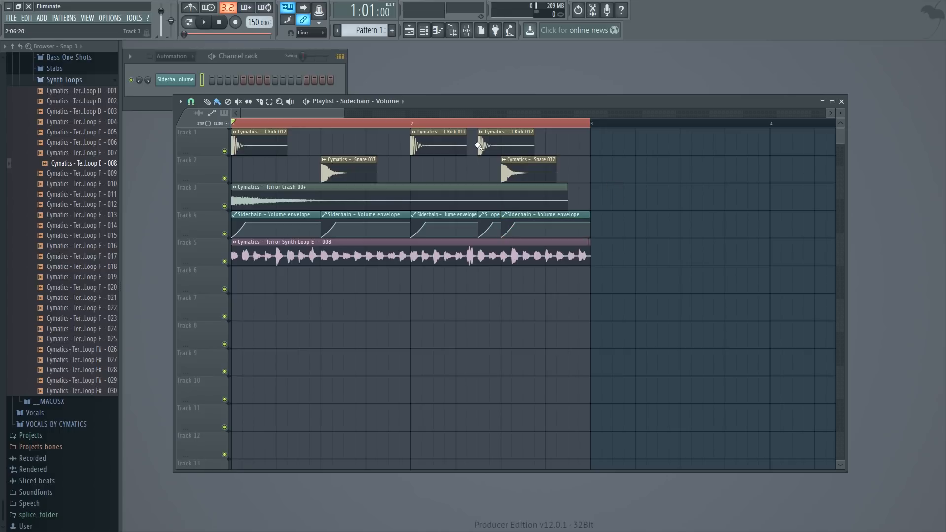
# - Play the arrangement to hear the sidechain against the drums and examine the envelope ramps up close
pyautogui.press('space')
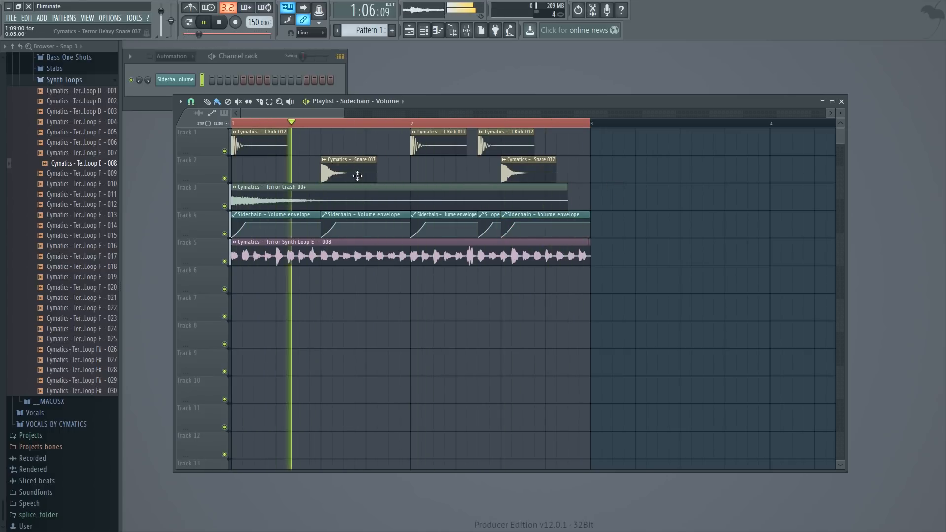
pyautogui.press('space')
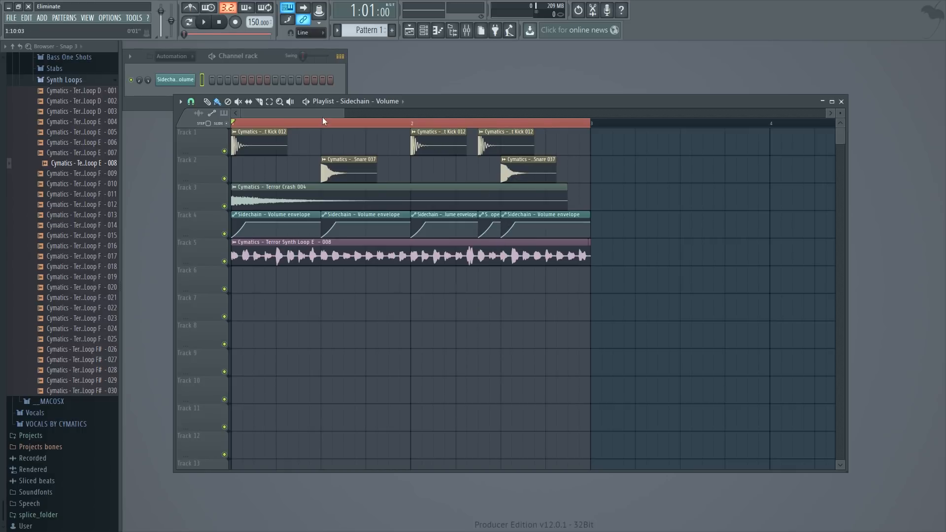
pyautogui.moveTo(345, 113); pyautogui.dragTo(289, 137)
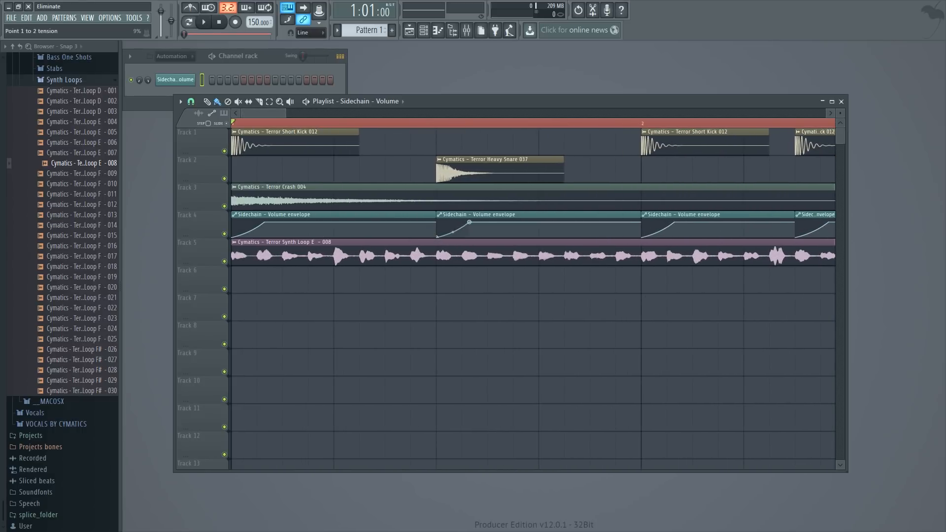
pyautogui.press('space')
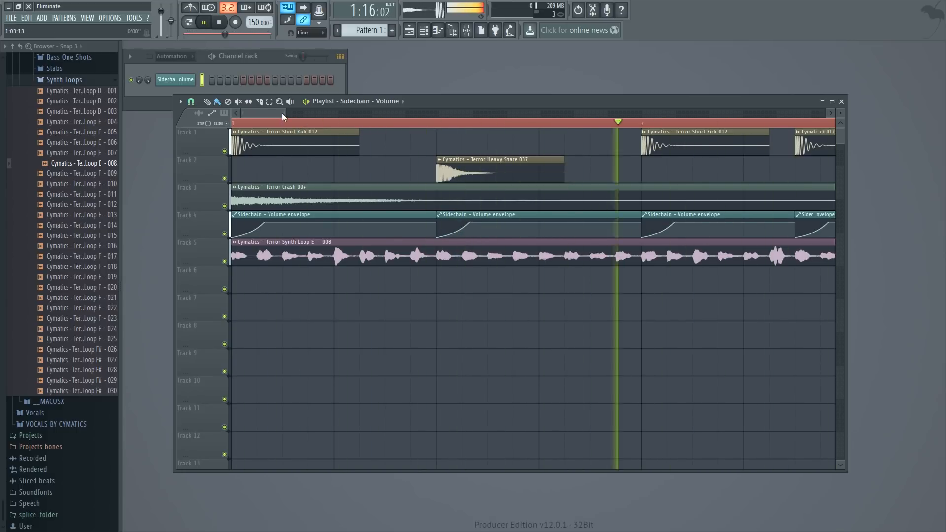
pyautogui.press('space')
pyautogui.moveTo(283, 112); pyautogui.dragTo(286, 236)
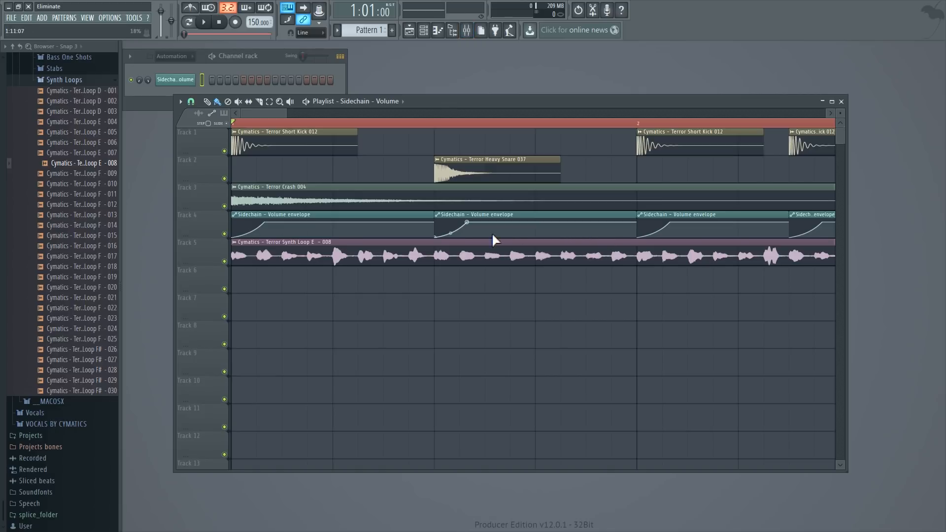
# - Review the routing of the Sidechain track, the synth loop track and several empty inserts in the mixer
pyautogui.click(467, 31)
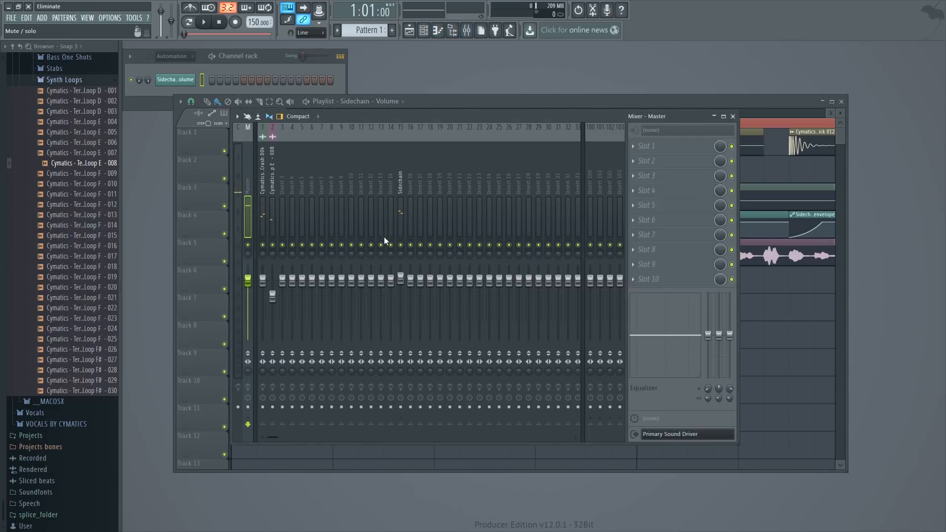
pyautogui.click(400, 180)
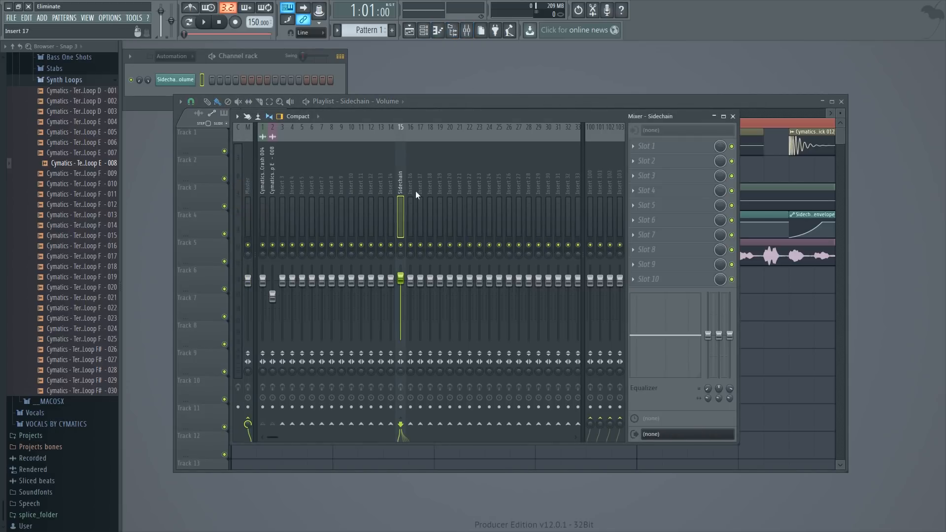
pyautogui.click(282, 183)
pyautogui.click(302, 186)
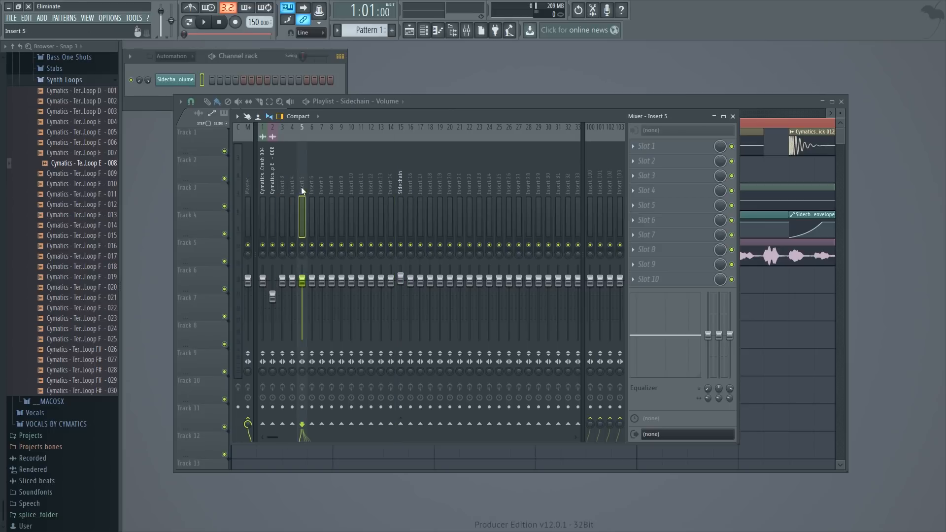
pyautogui.click(332, 186)
pyautogui.moveTo(334, 187); pyautogui.dragTo(276, 185)
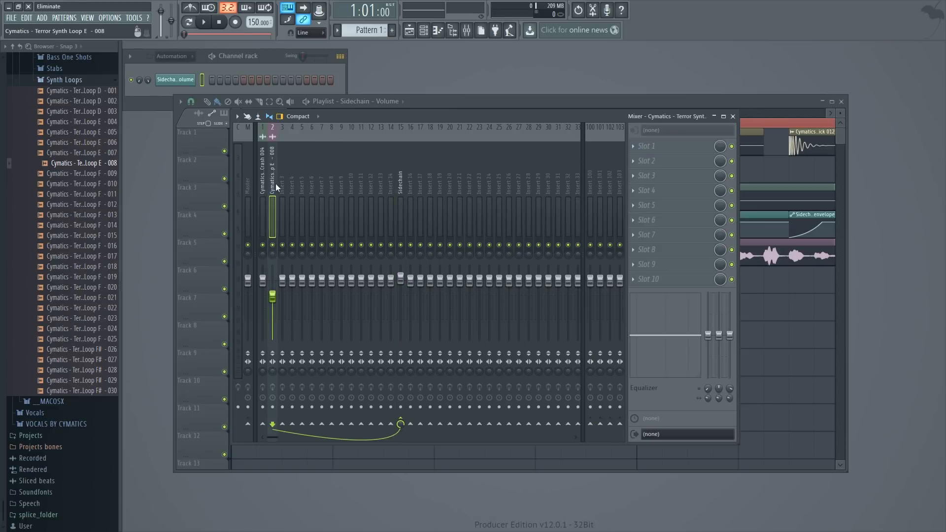
pyautogui.click(403, 189)
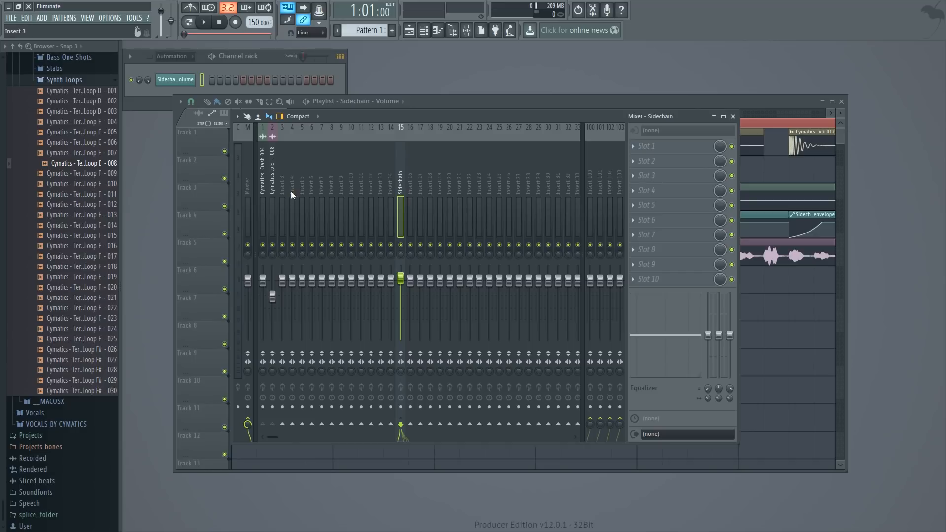
pyautogui.click(311, 187)
pyautogui.click(753, 99)
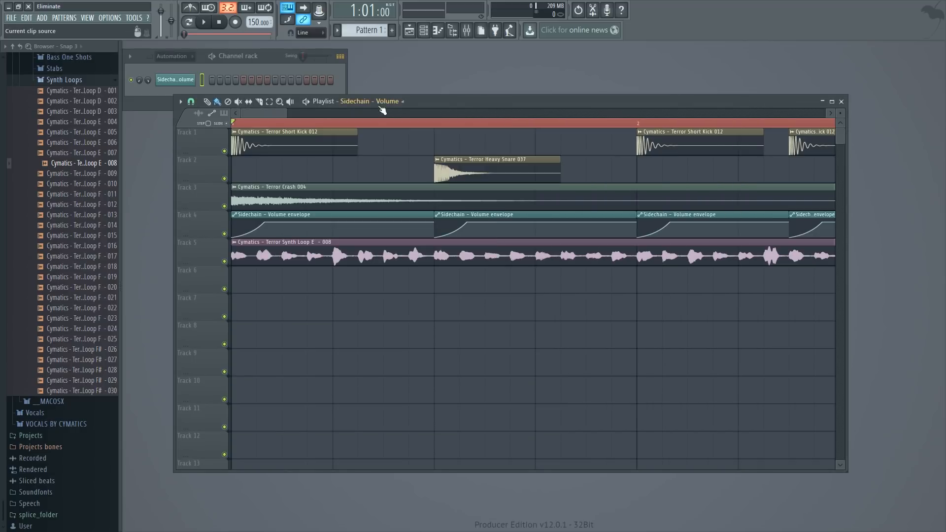
pyautogui.moveTo(288, 117); pyautogui.dragTo(427, 127)
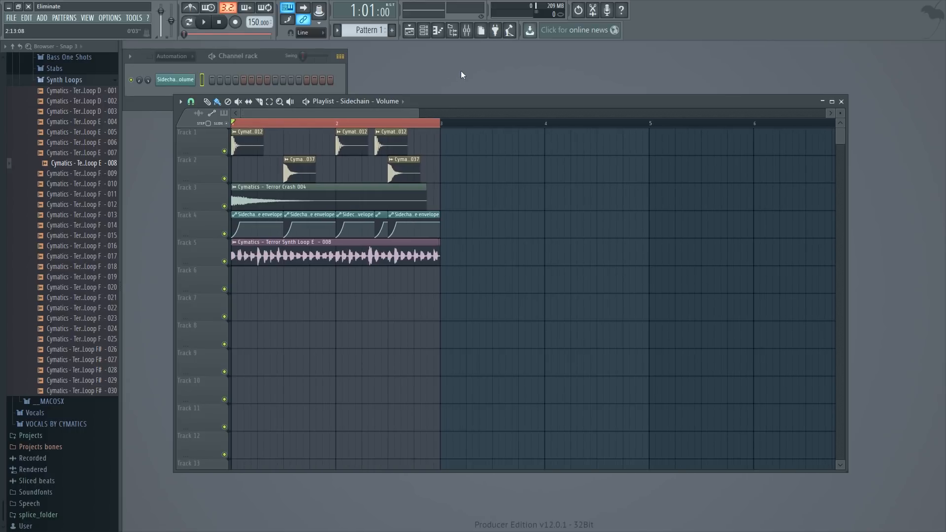
pyautogui.click(466, 30)
pyautogui.click(284, 190)
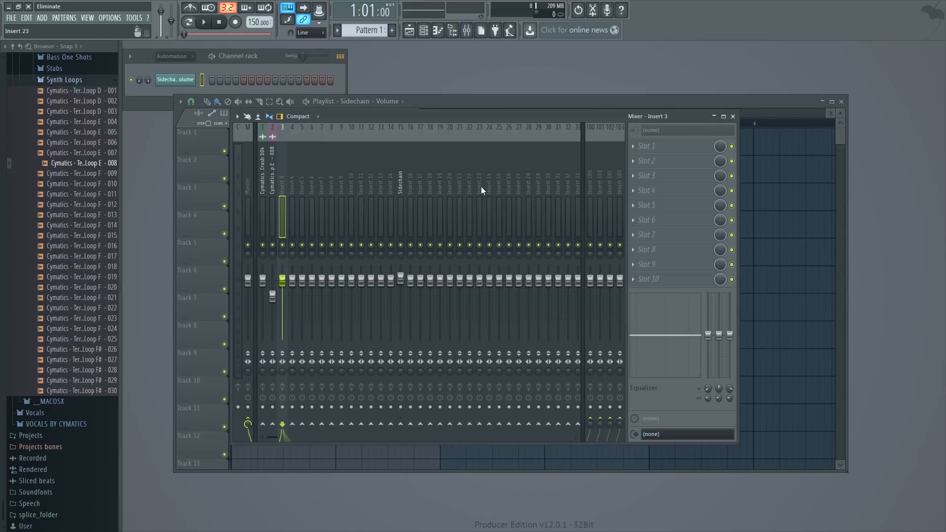
# - Rename mixer insert 16 as Sidechain 2 and load Fruity Balance into its first effect slot
pyautogui.click(399, 189)
pyautogui.click(414, 187)
pyautogui.rightClick(415, 188)
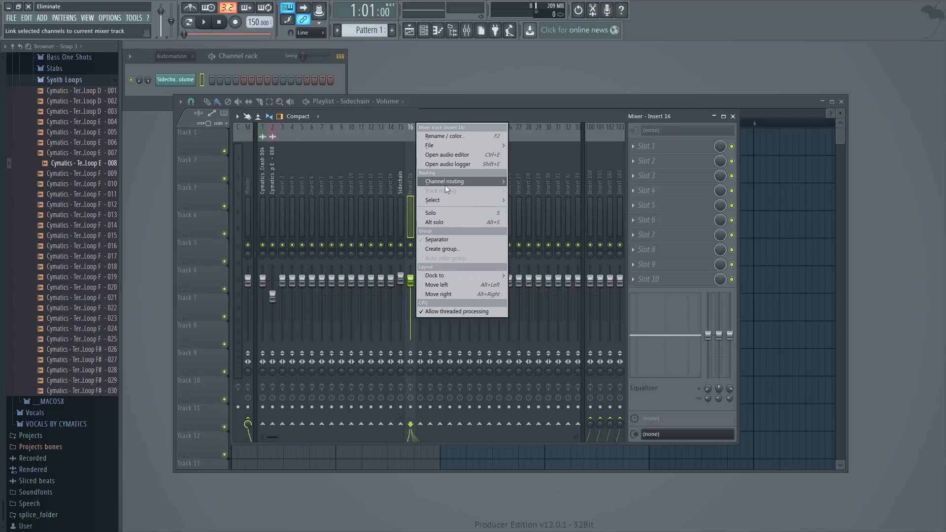
pyautogui.click(445, 137)
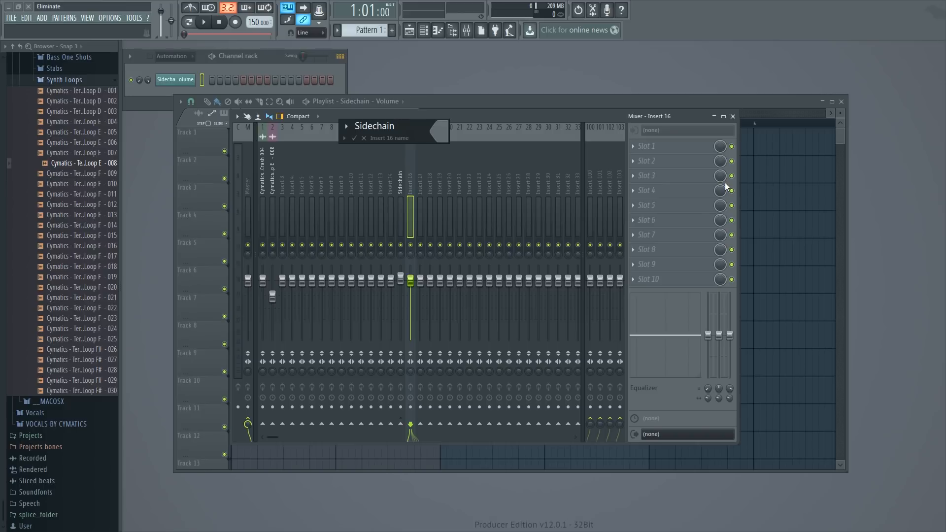
pyautogui.write('Sidechain 2')
pyautogui.press('Return')
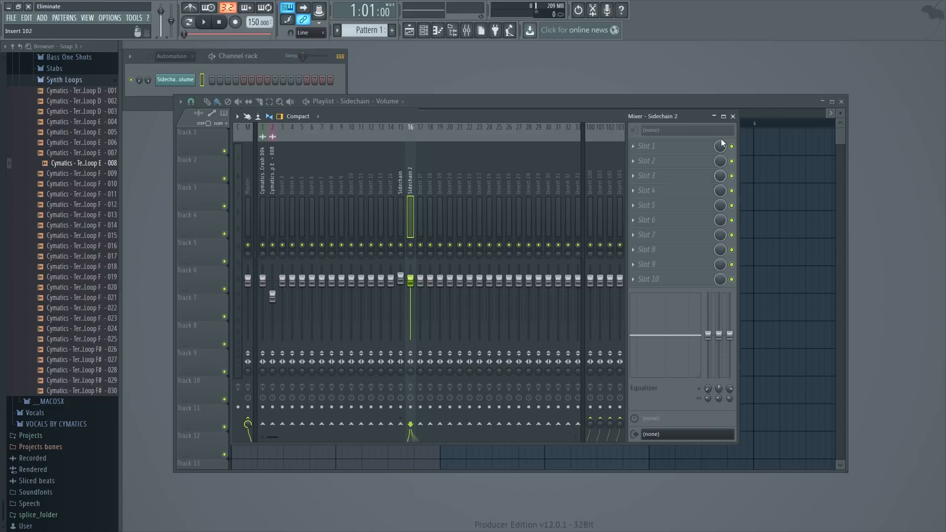
pyautogui.click(639, 146)
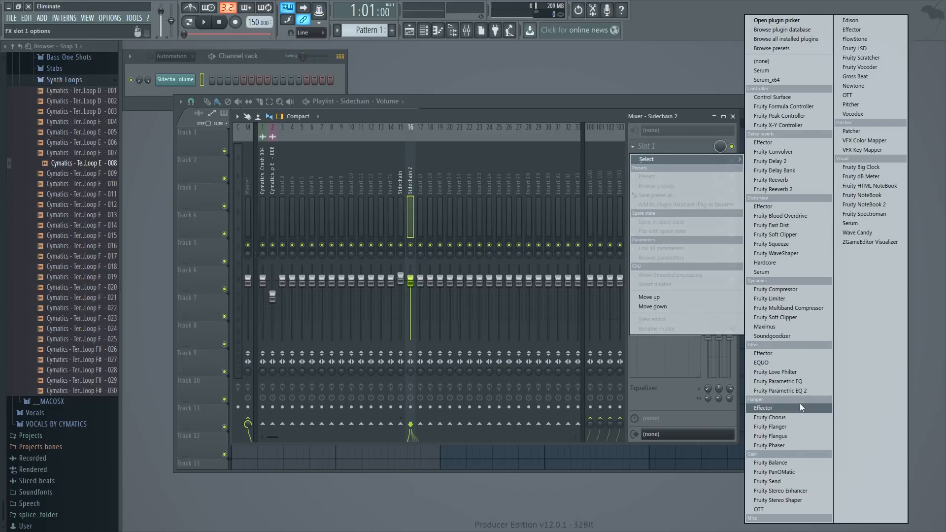
pyautogui.click(797, 465)
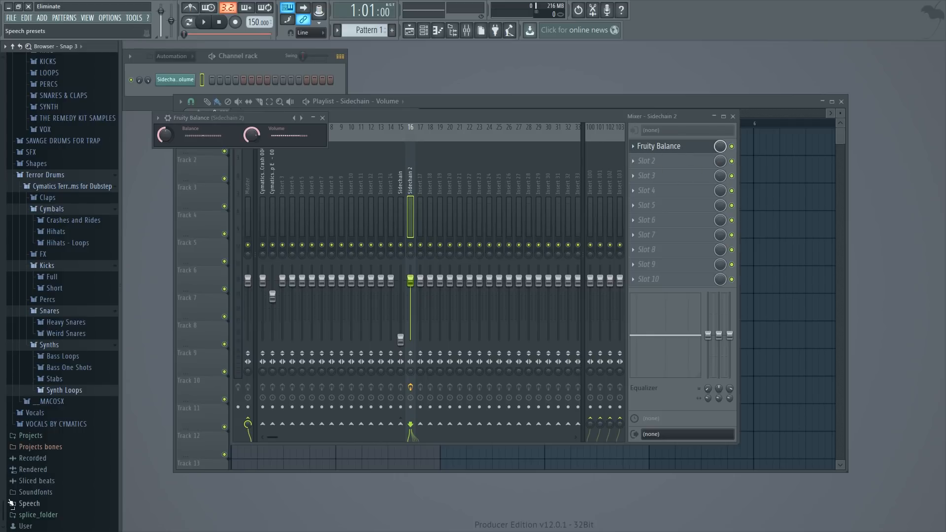
# - Show all channels in the channel rack and add Fruity Balance to it from the plugin database's installed VST effects
pyautogui.moveTo(4, 512); pyautogui.dragTo(8, 61)
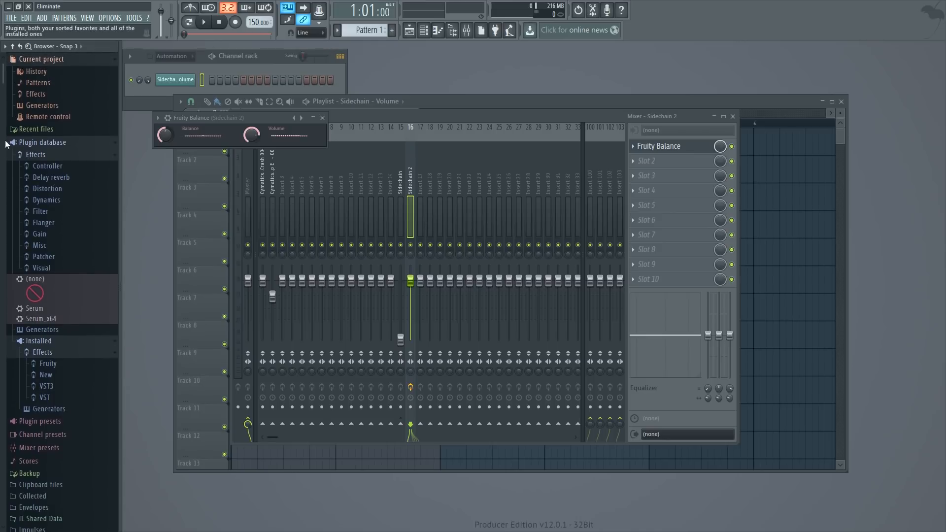
pyautogui.click(35, 154)
pyautogui.click(36, 154)
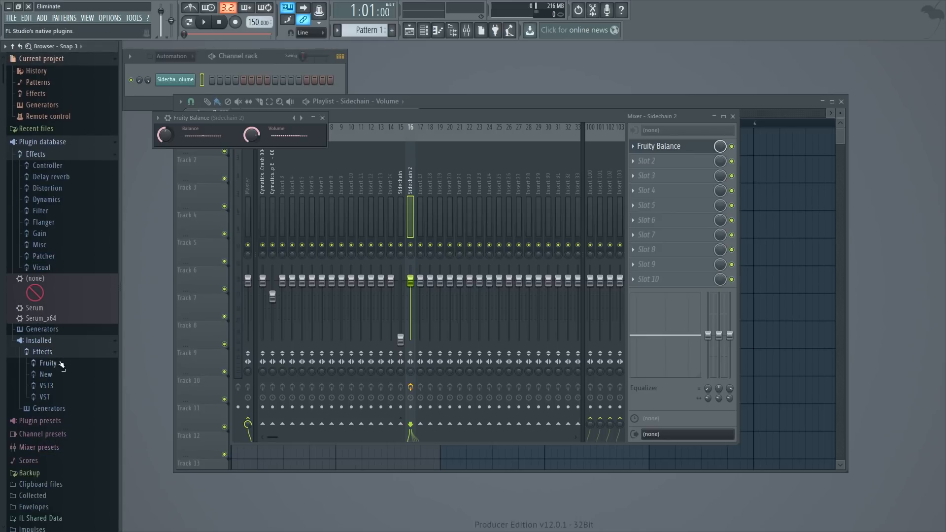
pyautogui.click(55, 397)
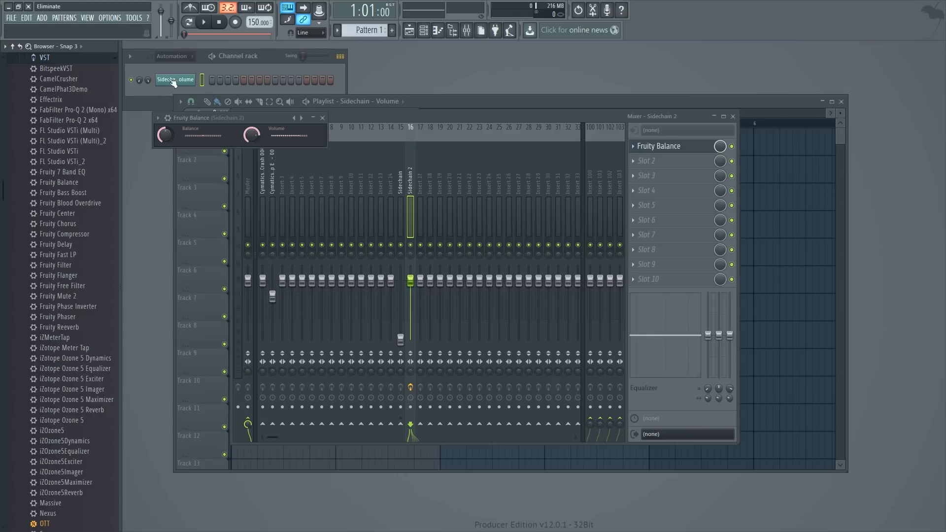
pyautogui.click(192, 57)
pyautogui.click(188, 69)
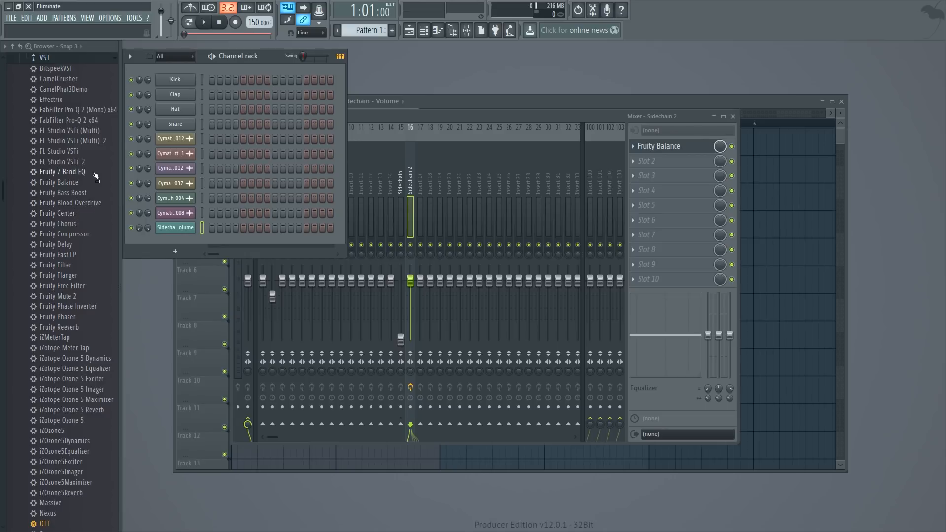
pyautogui.moveTo(64, 183); pyautogui.dragTo(231, 66)
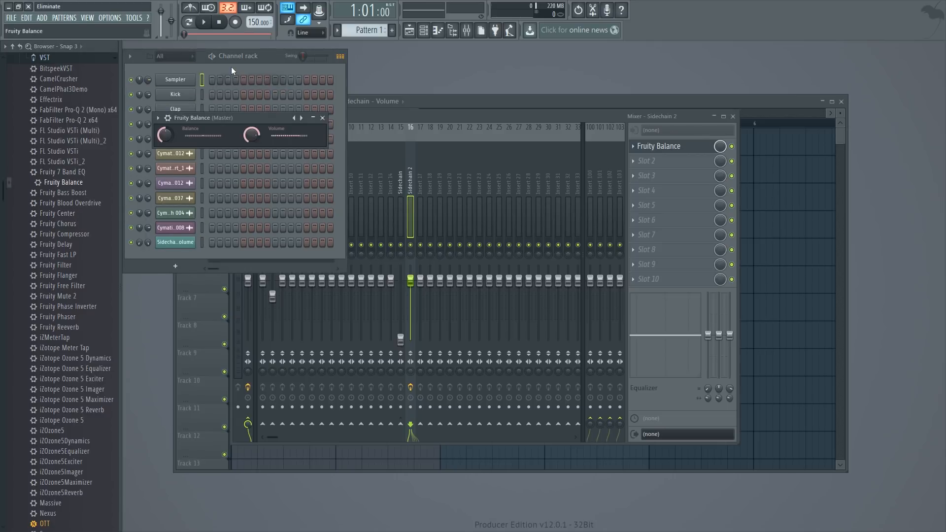
# - Disable the Fruity Balance effect on the Master track and bring the channel rack to the front
pyautogui.click(405, 117)
pyautogui.click(249, 176)
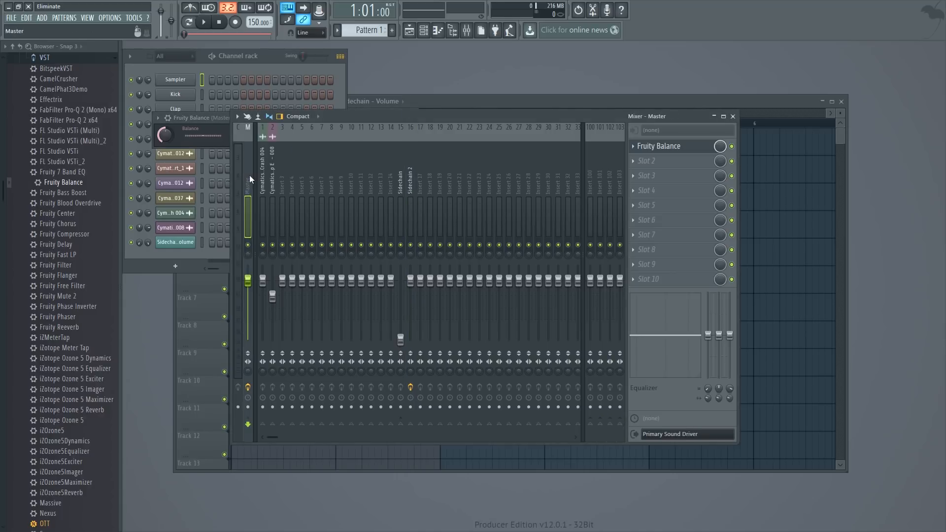
pyautogui.click(731, 147)
pyautogui.click(228, 67)
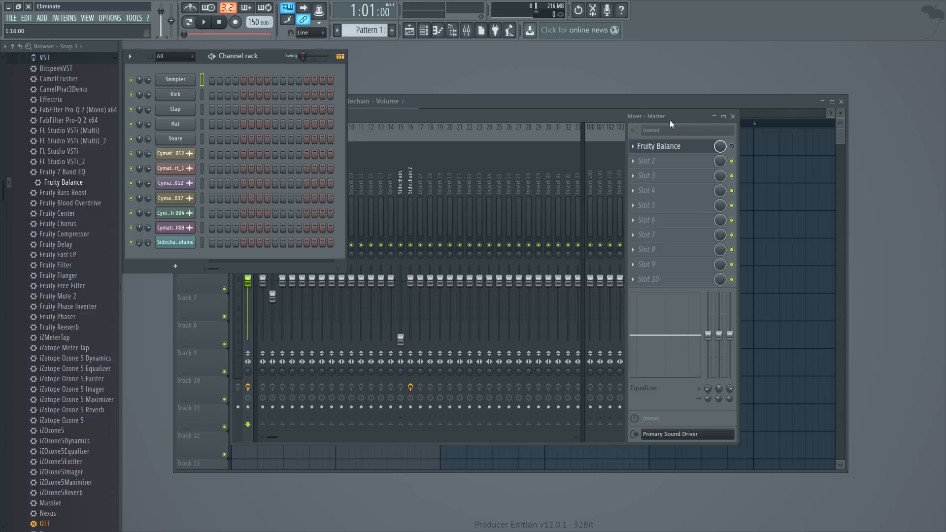
# - Try to add the Master's Fruity Balance to the plugin database as a favorite
pyautogui.click(659, 146)
pyautogui.click(157, 118)
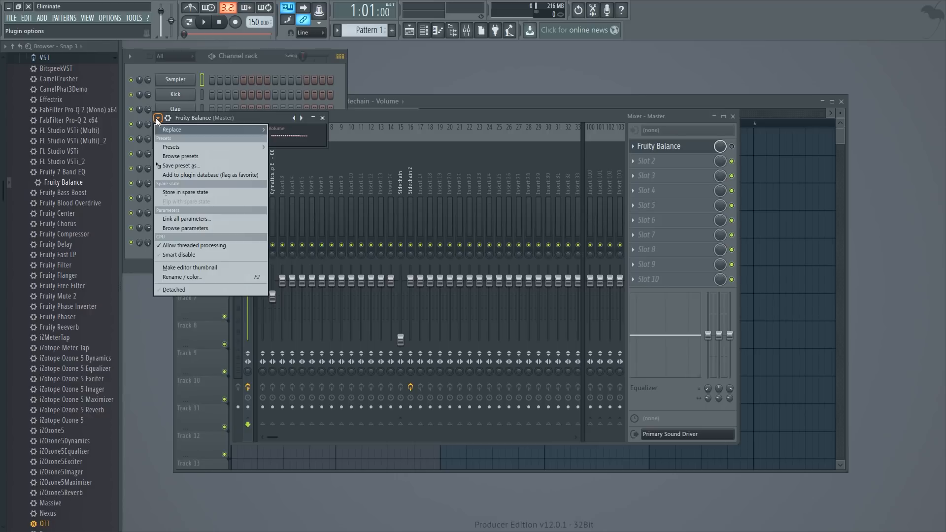
pyautogui.click(202, 175)
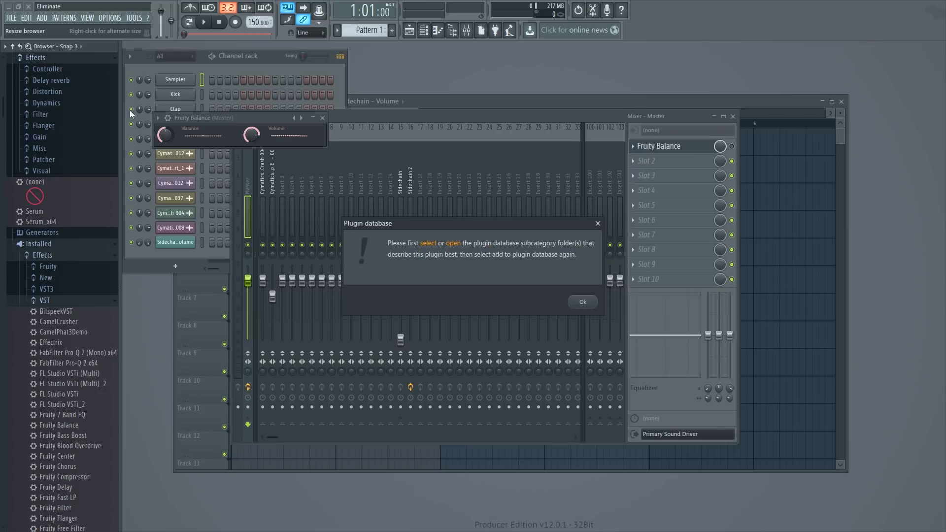
pyautogui.click(582, 300)
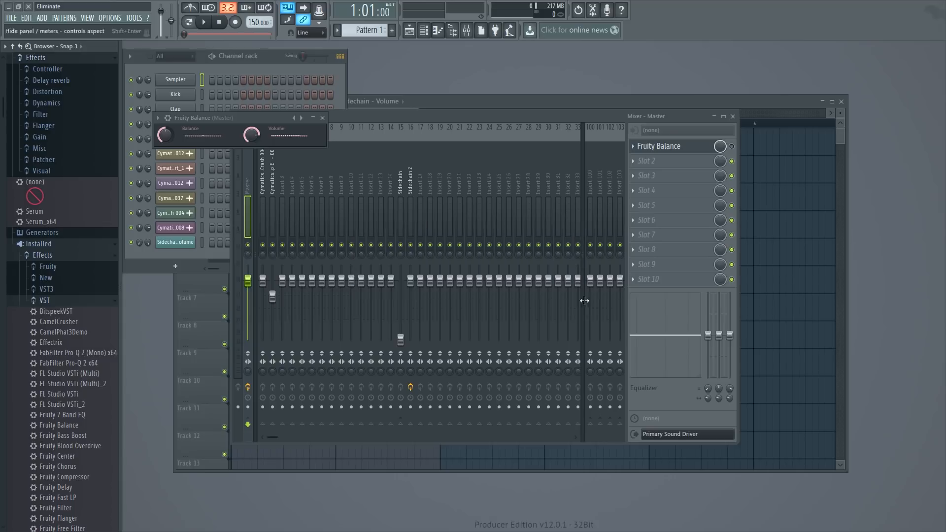
# - Add the Master's Fruity Balance to the Gain effects subcategory of the plugin database
pyautogui.click(39, 137)
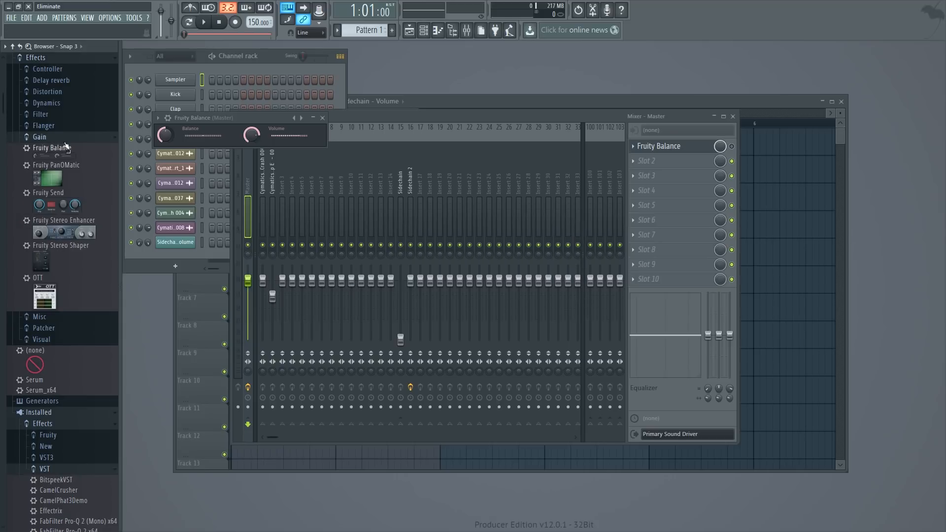
pyautogui.click(159, 119)
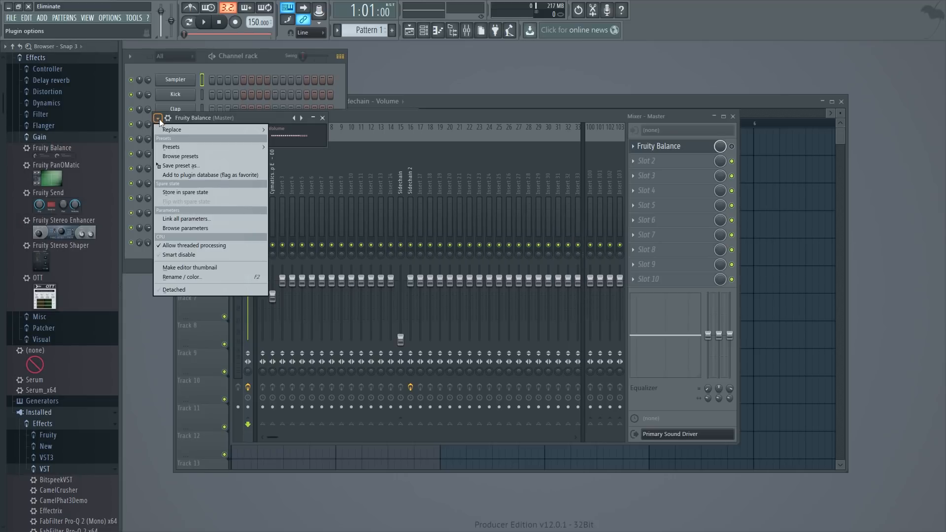
pyautogui.click(212, 174)
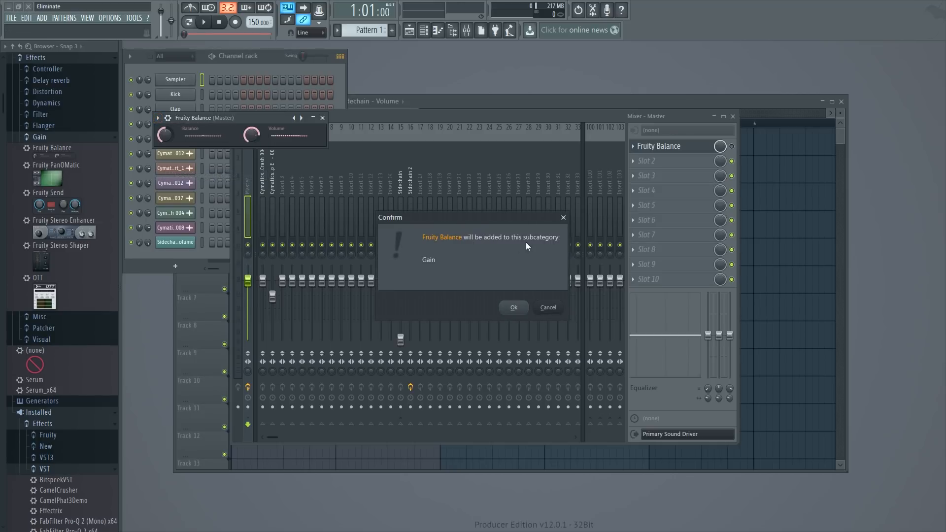
pyautogui.click(512, 307)
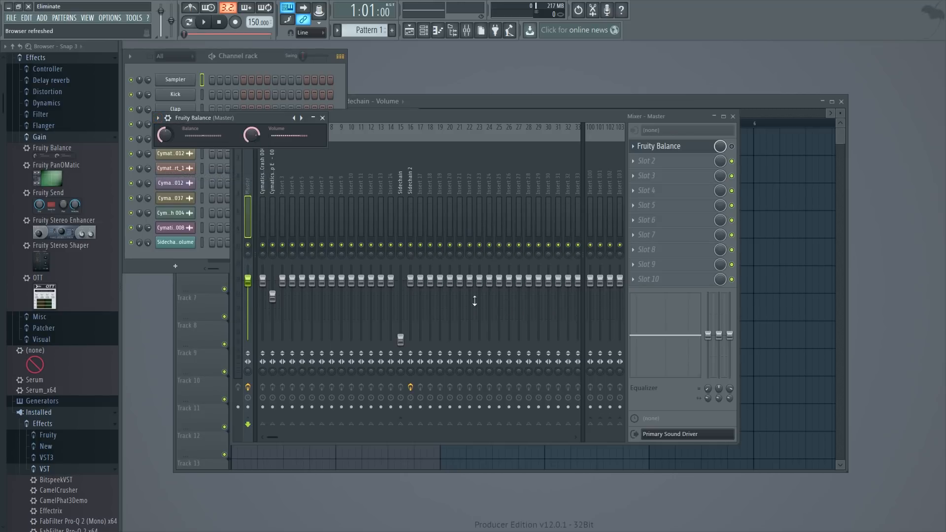
pyautogui.click(39, 137)
pyautogui.scroll(5, 59, 182)
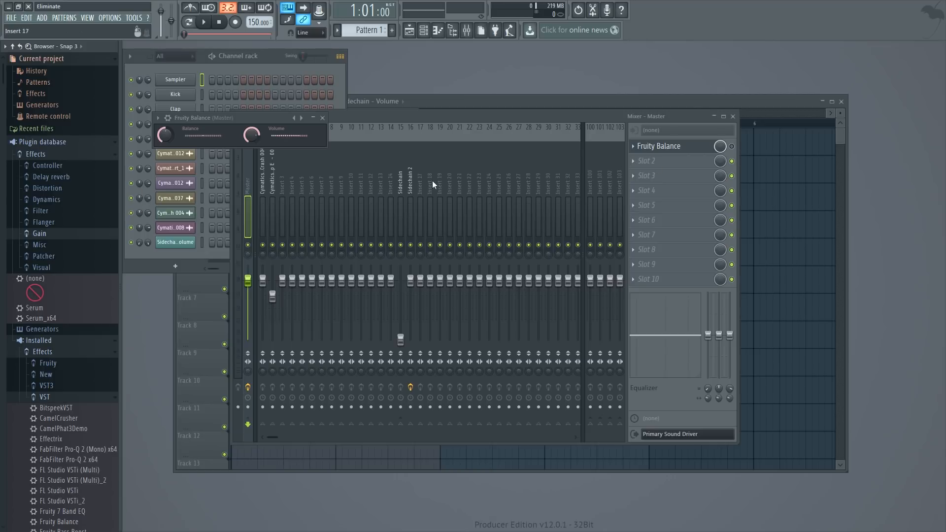
# - Load Fruity Balance again in the first effect slot of the Sidechain 2 track and open its editor
pyautogui.click(401, 192)
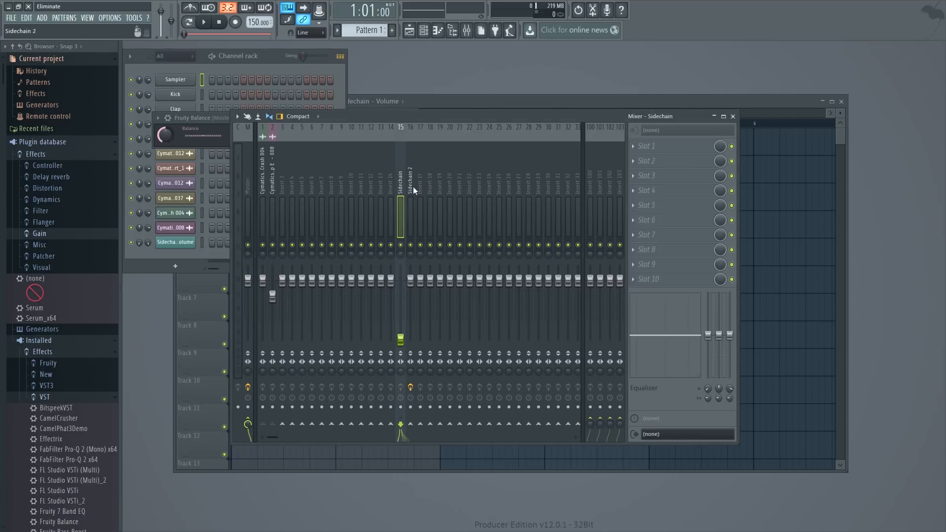
pyautogui.click(413, 186)
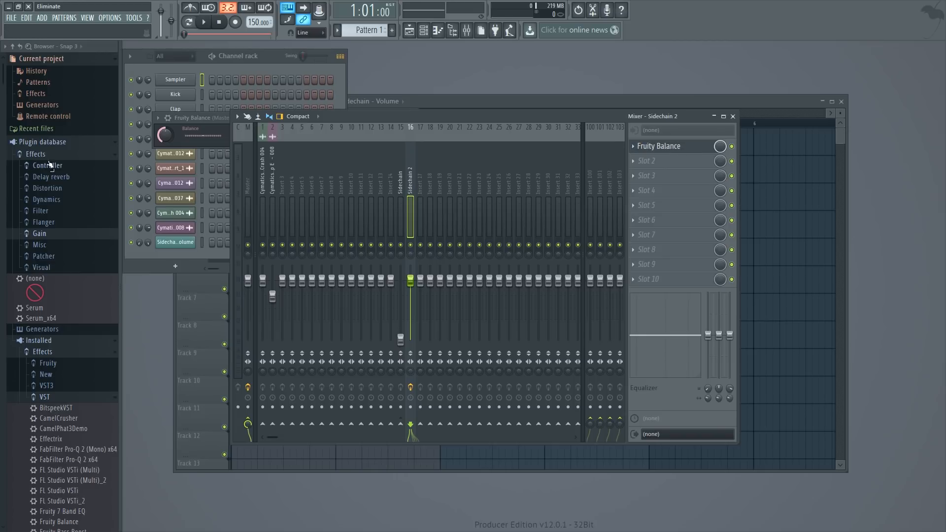
pyautogui.click(633, 146)
pyautogui.moveTo(648, 158)
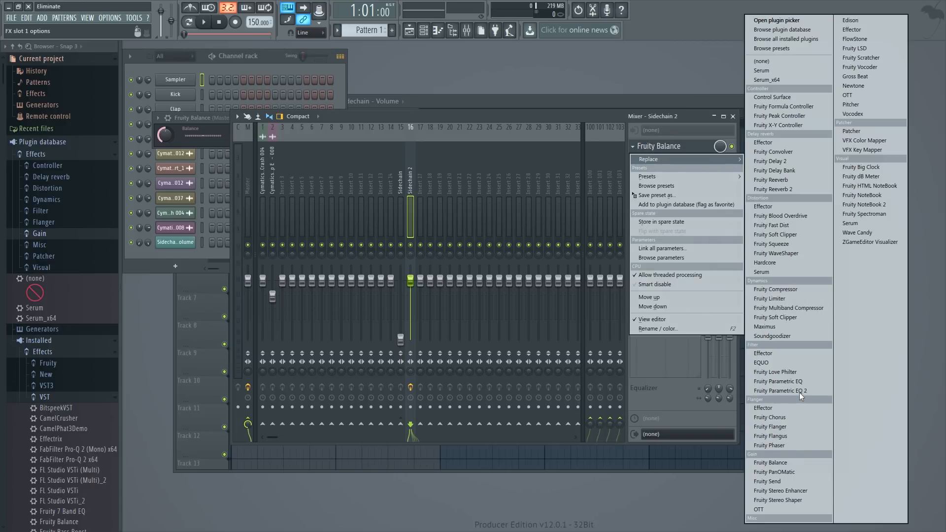
pyautogui.click(794, 463)
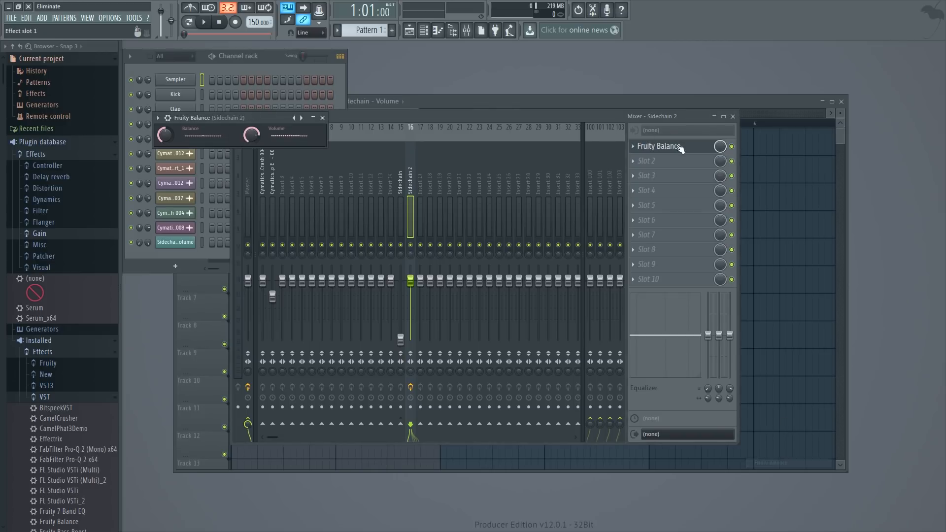
pyautogui.click(641, 149)
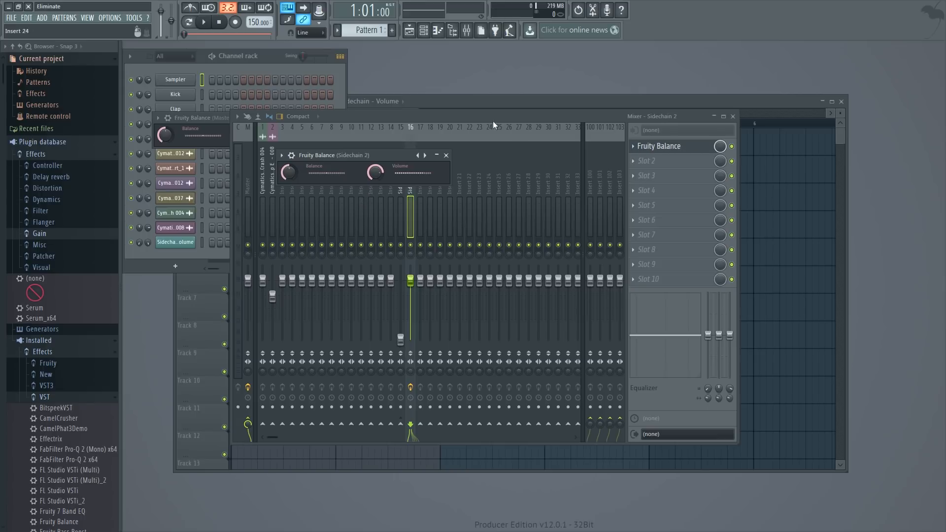
pyautogui.click(446, 156)
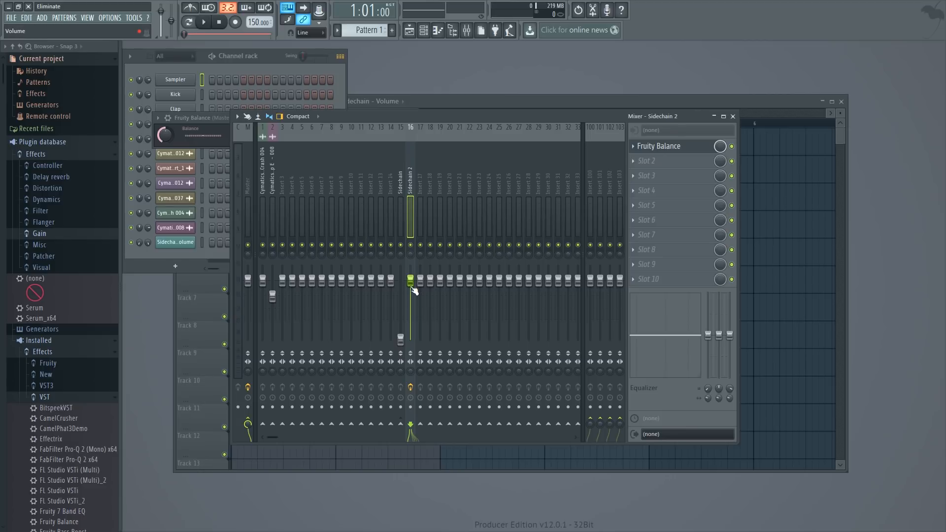
pyautogui.moveTo(416, 283); pyautogui.dragTo(416, 311)
pyautogui.click(668, 147)
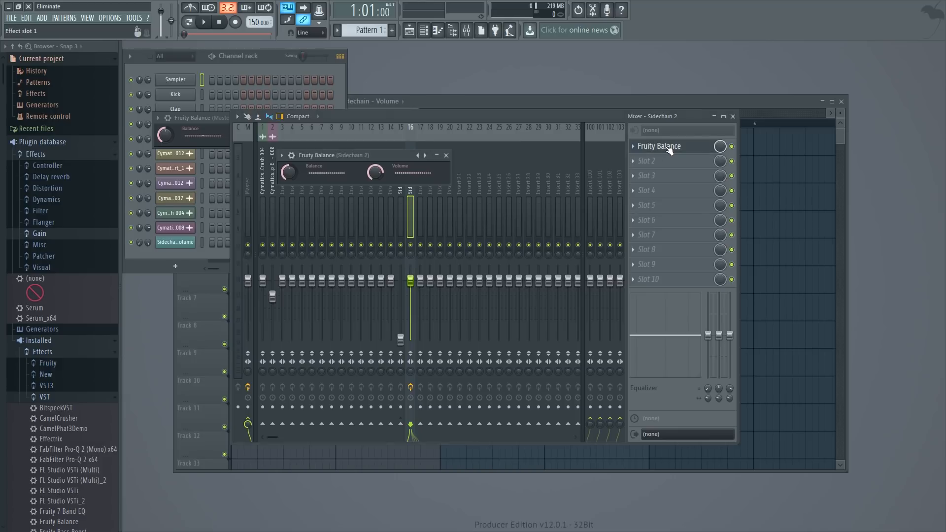
# - Route the Crash 004 mixer track to the Sidechain 2 track only
pyautogui.click(526, 120)
pyautogui.click(263, 212)
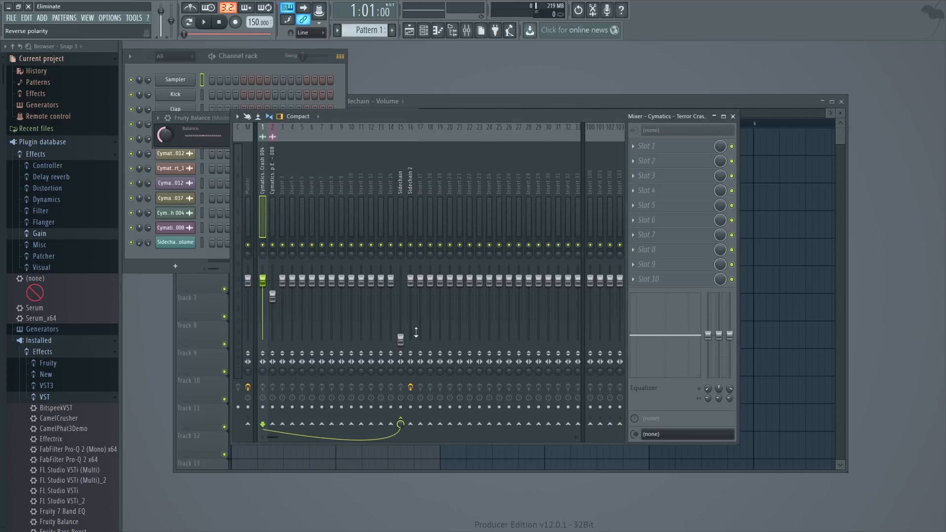
pyautogui.rightClick(411, 425)
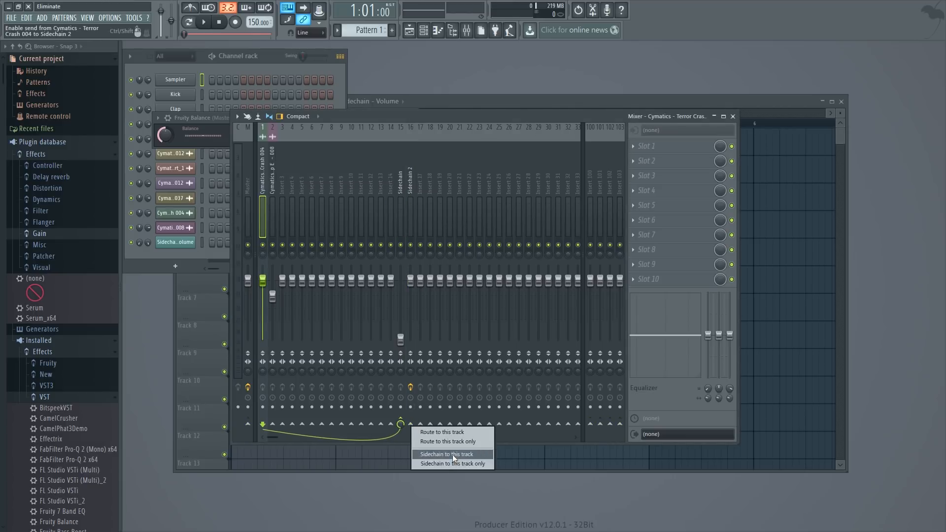
pyautogui.click(453, 442)
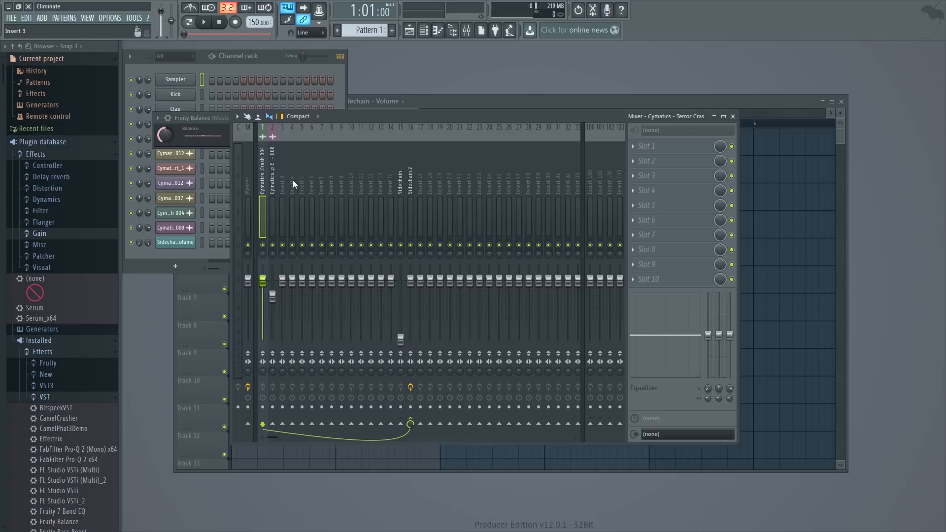
# - Send the Synth Loop E - 008 mixer track to Sidechain 2 using the option to sidechain to that track only
pyautogui.click(273, 185)
pyautogui.rightClick(410, 425)
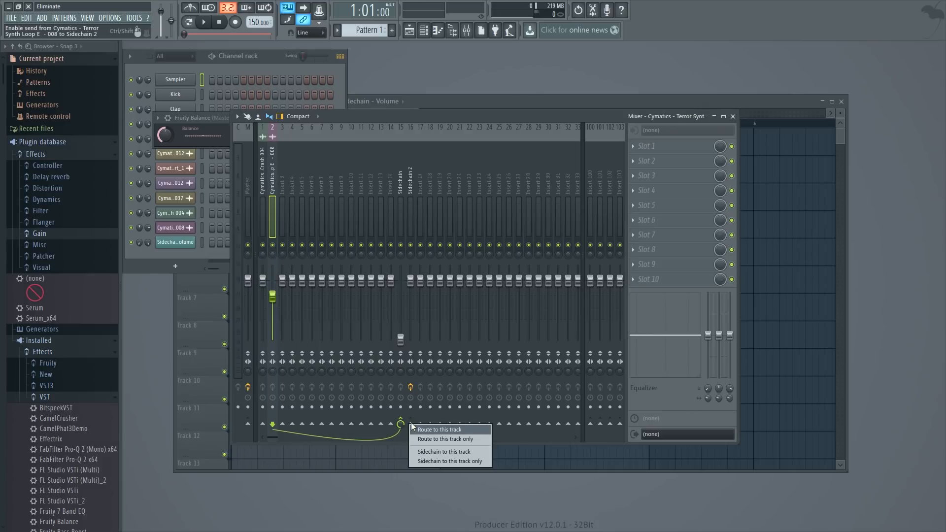
pyautogui.click(463, 463)
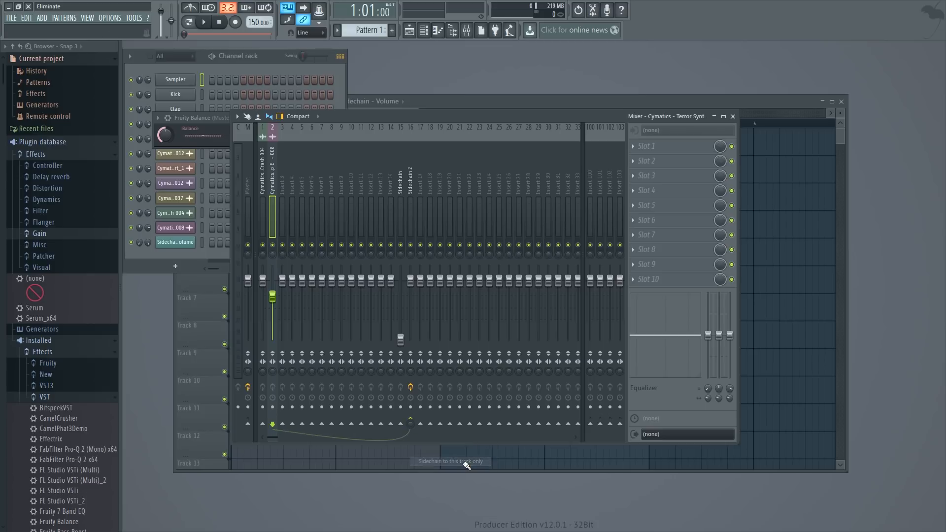
# - Route the Synth Loop E - 008 mixer track to the Sidechain 2 track only
pyautogui.rightClick(411, 422)
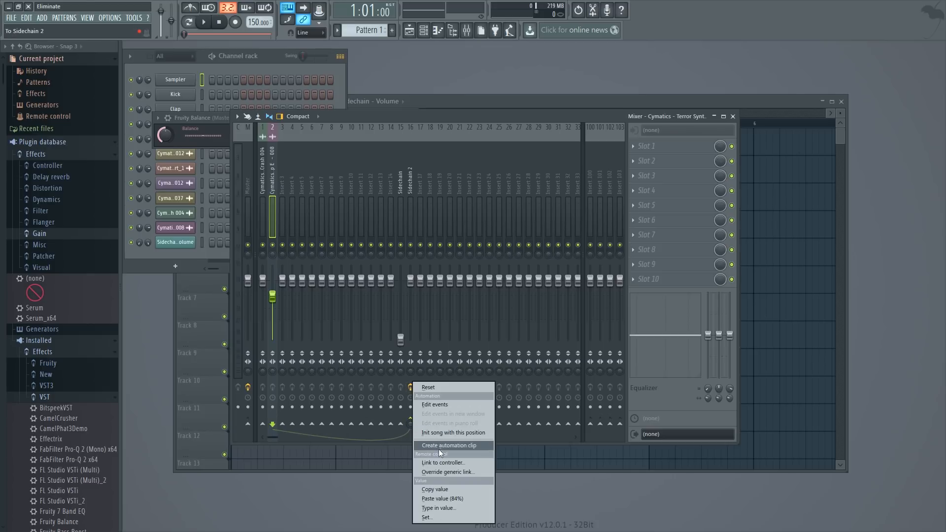
pyautogui.click(429, 115)
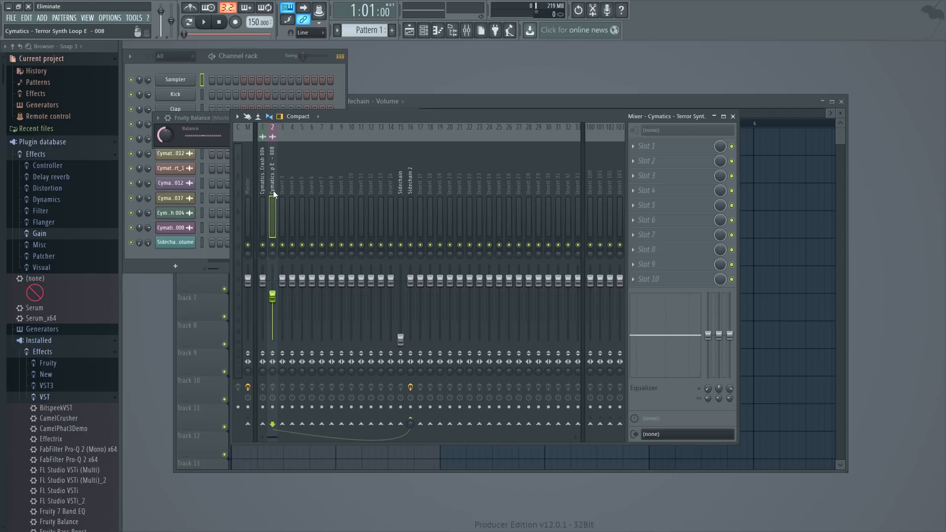
pyautogui.rightClick(407, 423)
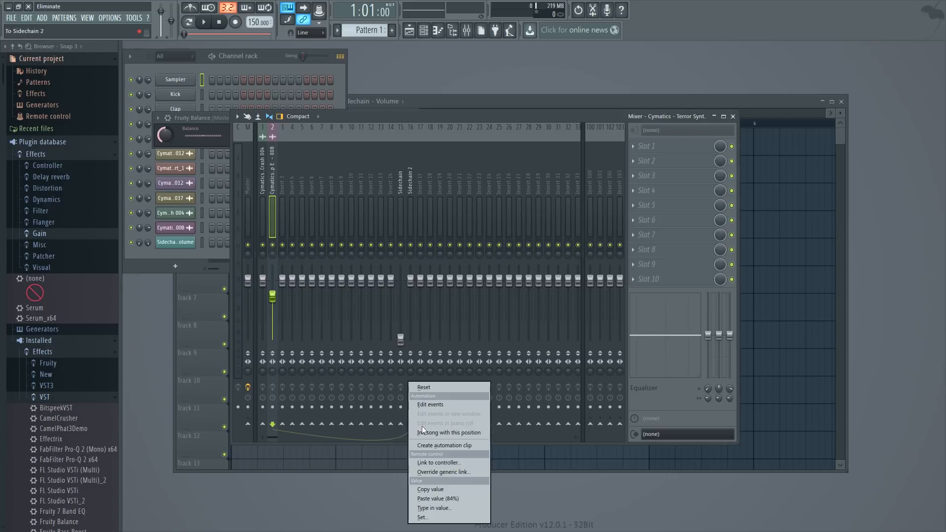
pyautogui.click(429, 129)
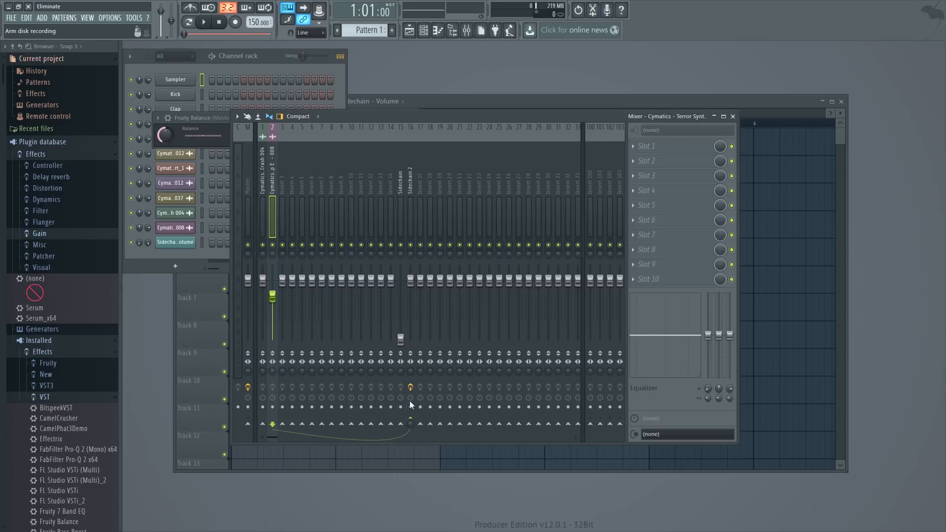
pyautogui.rightClick(410, 421)
pyautogui.click(443, 434)
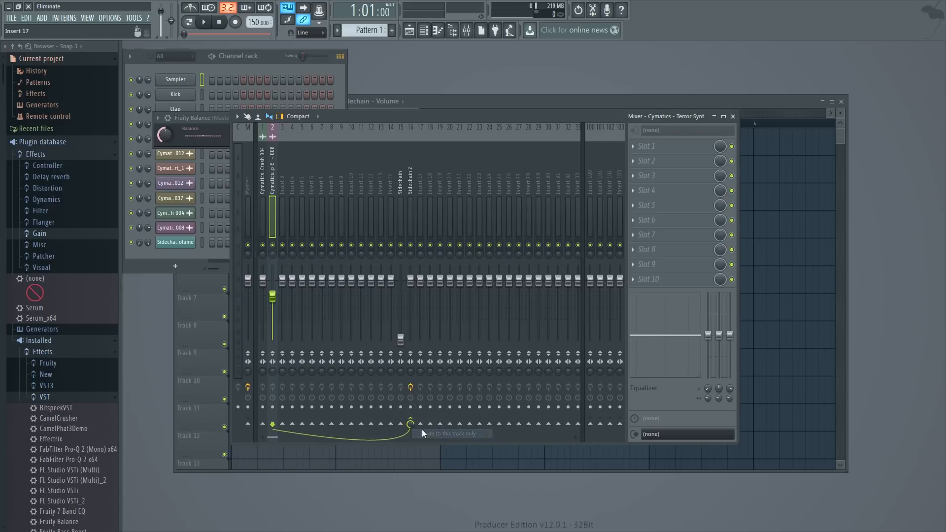
# - Create an automation clip for the Volume of the Fruity Balance on the Sidechain 2 track
pyautogui.click(410, 197)
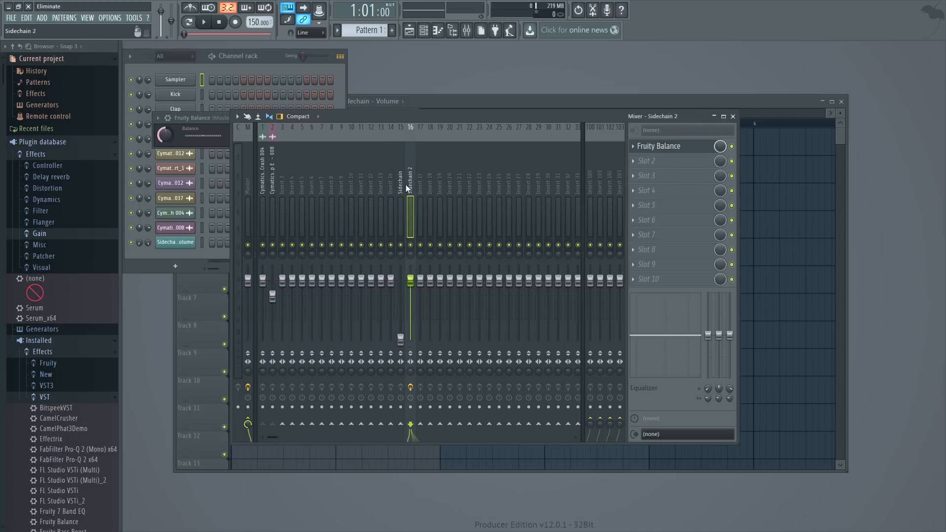
pyautogui.click(690, 145)
pyautogui.click(480, 99)
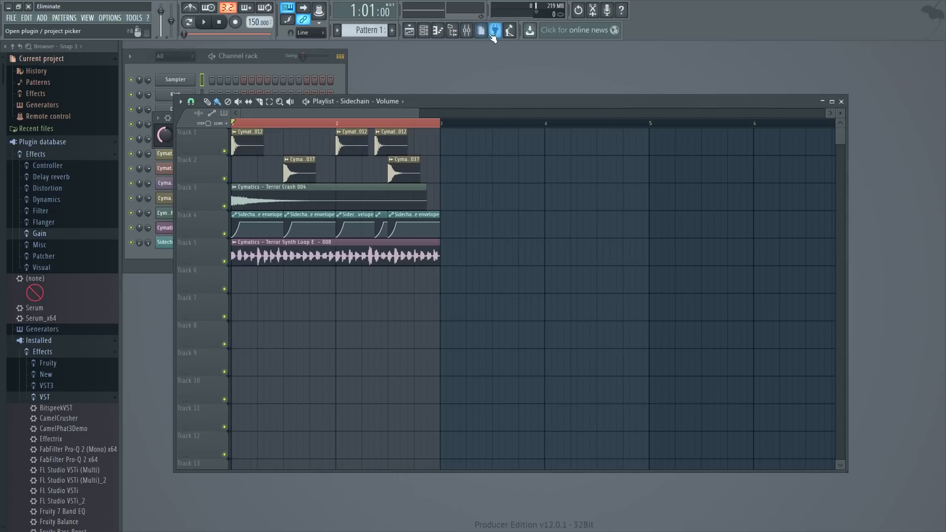
pyautogui.click(470, 33)
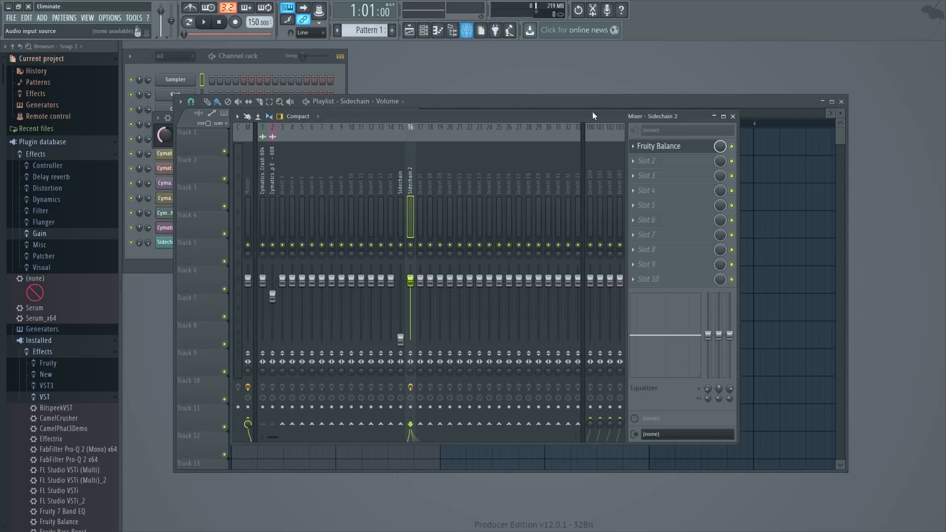
pyautogui.click(662, 147)
pyautogui.rightClick(376, 173)
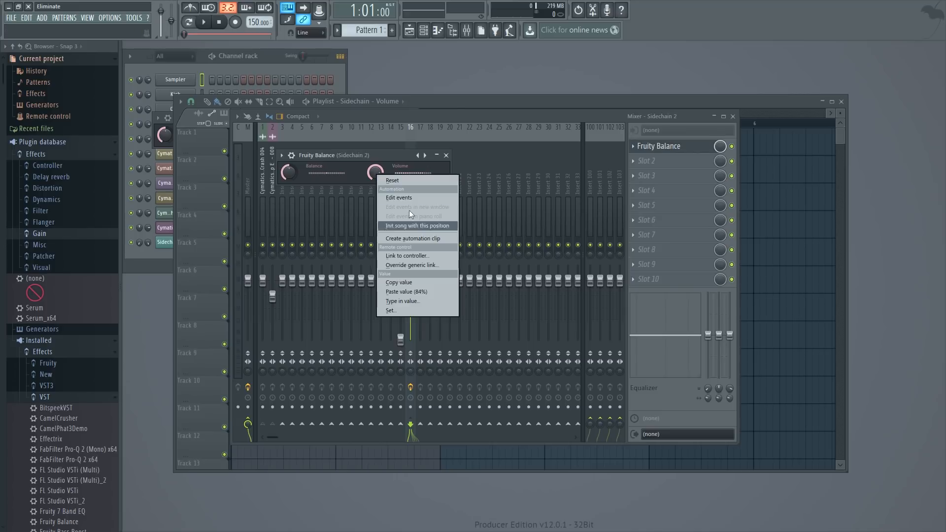
pyautogui.click(409, 210)
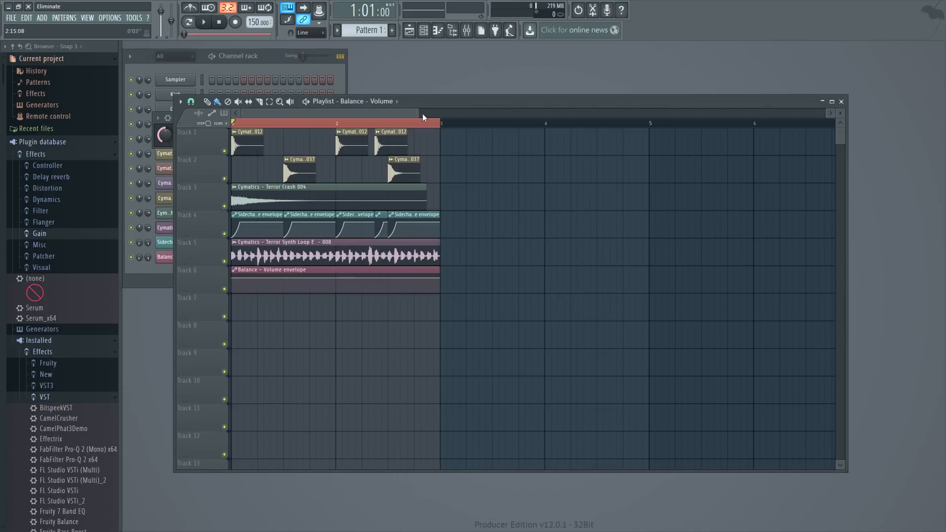
# - Shape the Balance - Volume envelope on track 6 as a curve rising from the bottom at the start to its original level at 1:02:00
pyautogui.moveTo(422, 113); pyautogui.dragTo(270, 113)
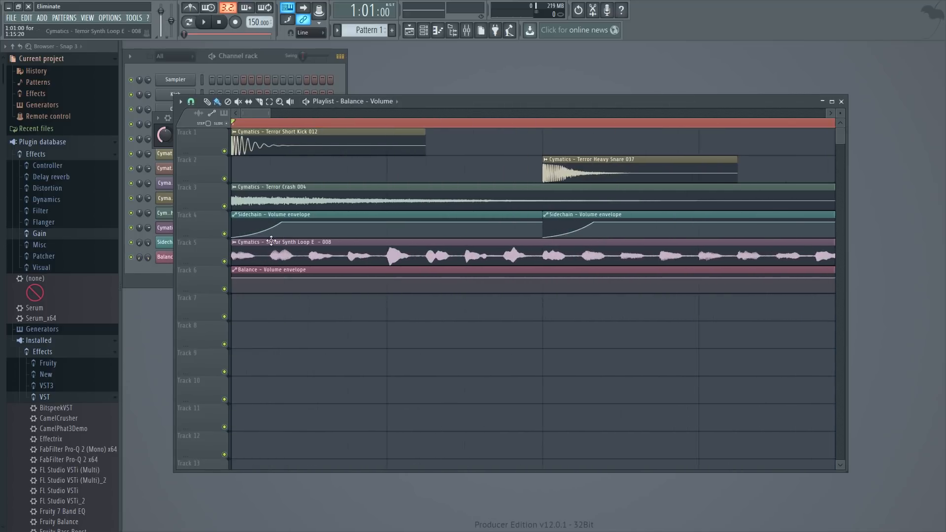
pyautogui.rightClick(238, 286)
pyautogui.click(279, 437)
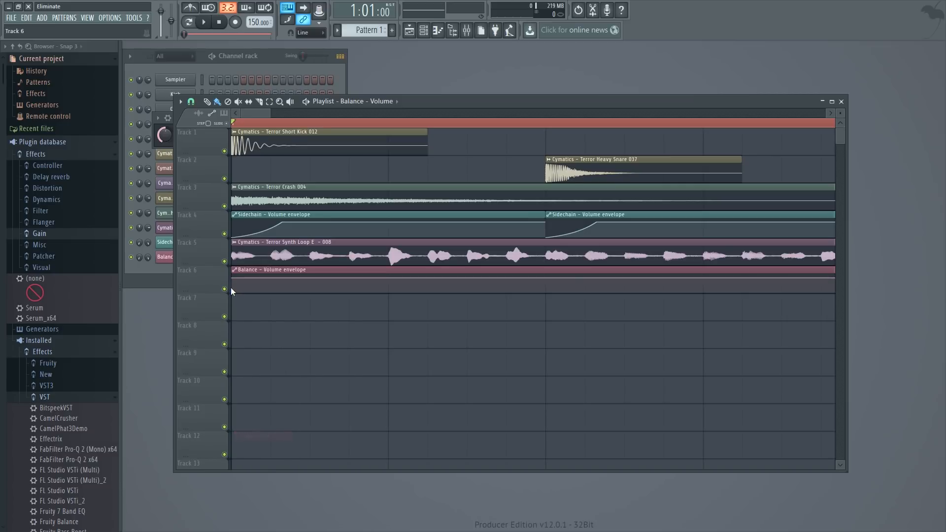
pyautogui.moveTo(232, 278); pyautogui.dragTo(231, 317)
pyautogui.rightClick(273, 284)
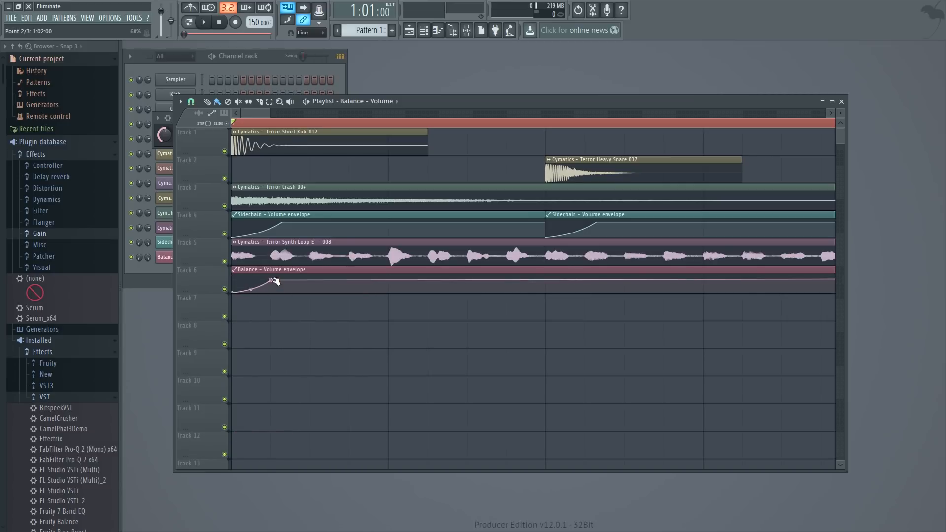
pyautogui.rightClick(274, 281)
pyautogui.click(316, 450)
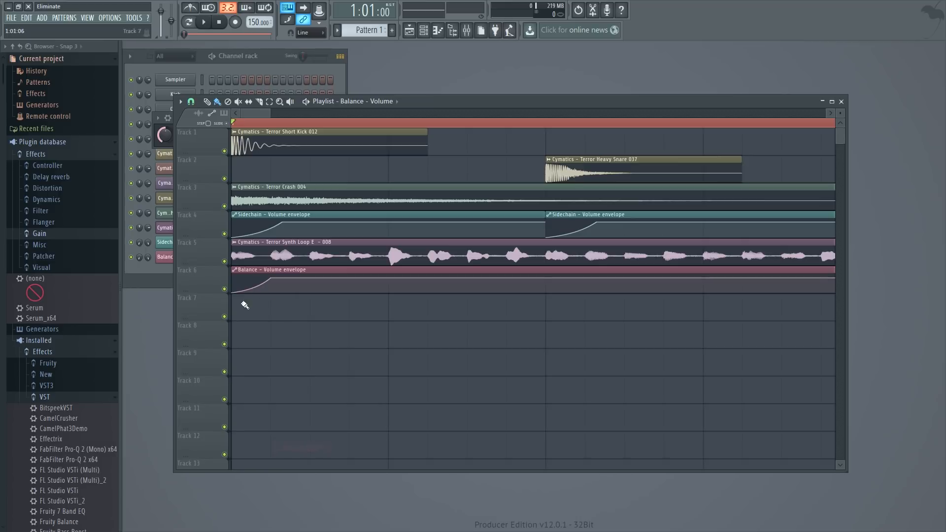
# - Slice the Balance - Volume envelope clip at 1:05 and delete the part after the cut
pyautogui.click(259, 101)
pyautogui.click(396, 276)
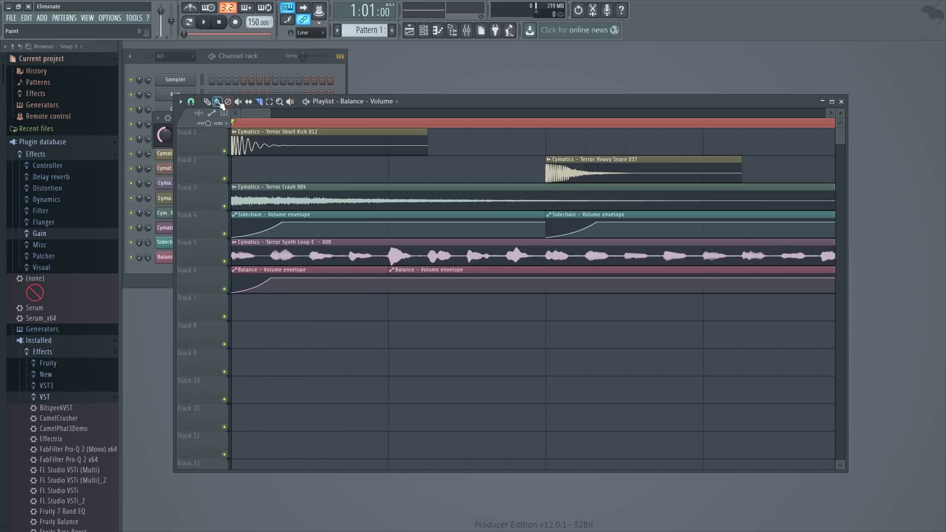
pyautogui.rightClick(421, 277)
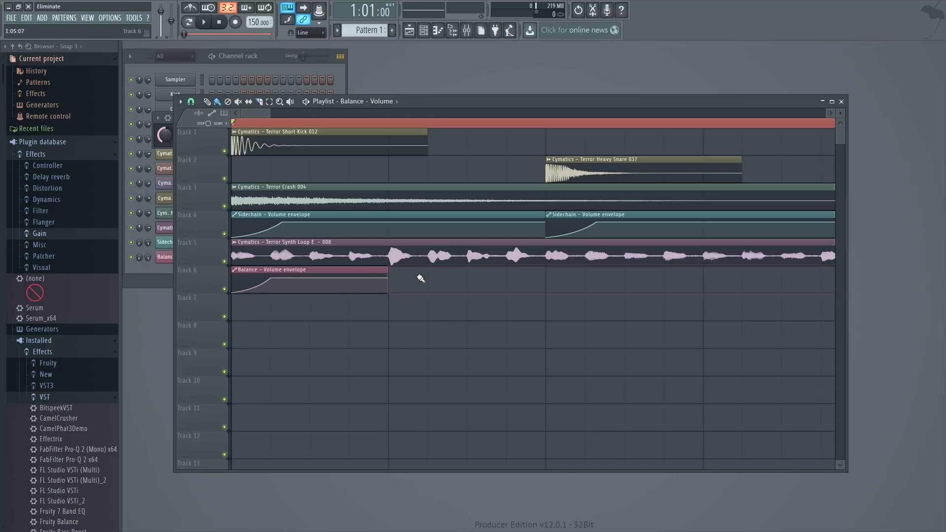
# - Place copies of the trimmed Balance envelope clip on track 6 beneath the remaining kicks and snares, shortening the one under the third kick
pyautogui.click(379, 273)
pyautogui.click(554, 285)
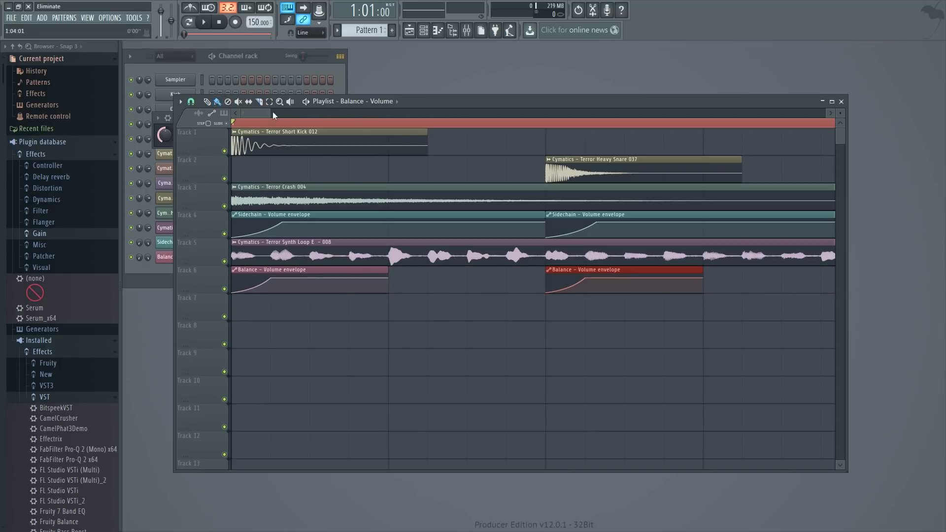
pyautogui.moveTo(267, 114); pyautogui.dragTo(353, 114)
pyautogui.click(422, 286)
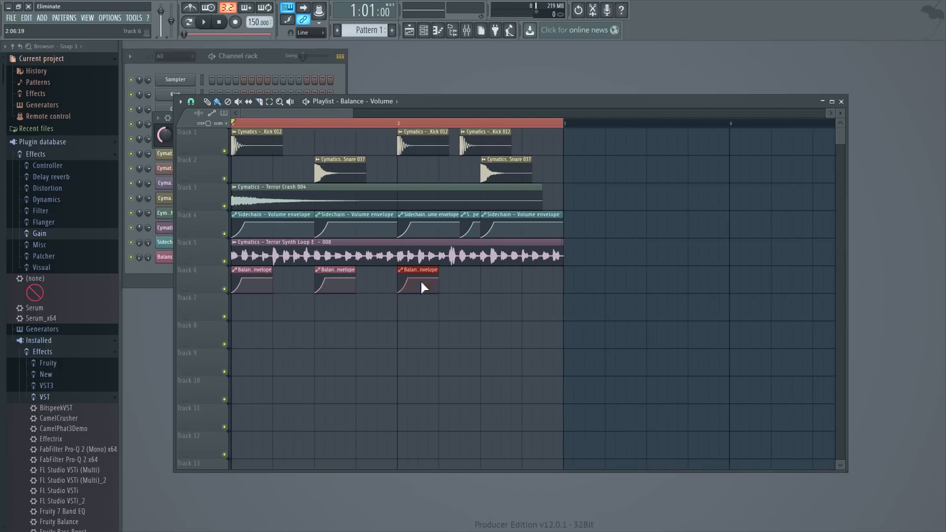
pyautogui.click(466, 284)
pyautogui.moveTo(496, 276); pyautogui.dragTo(486, 277)
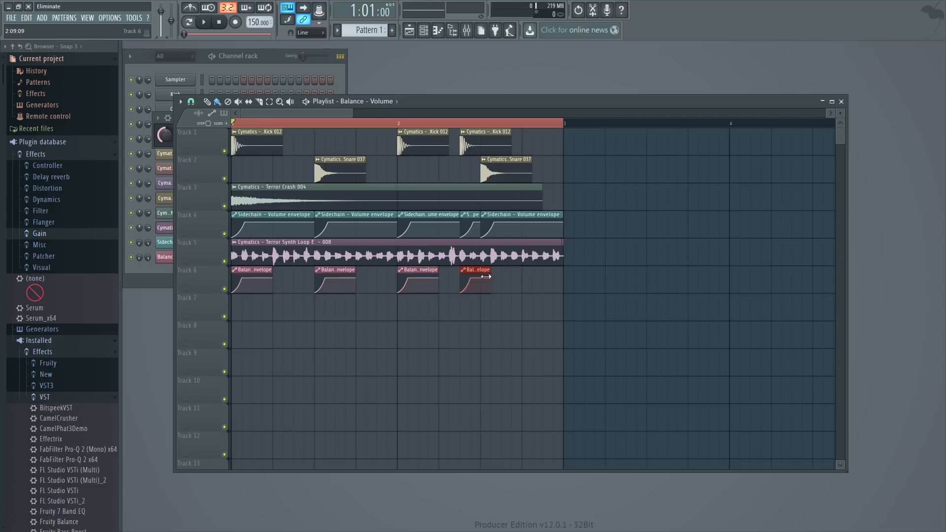
pyautogui.click(485, 281)
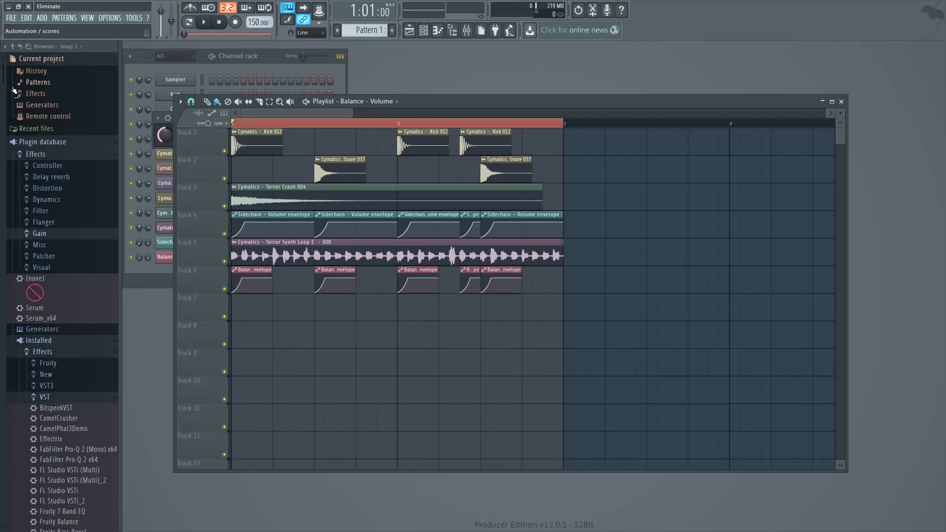
# - Browse and audition the Heavy Snares samples of Terror Drums and place Heavy Snare 032 on track 1 at the first snare's position
pyautogui.moveTo(4, 76); pyautogui.dragTo(17, 326)
pyautogui.scroll(-16, 53, 310)
pyautogui.scroll(-3, 65, 266)
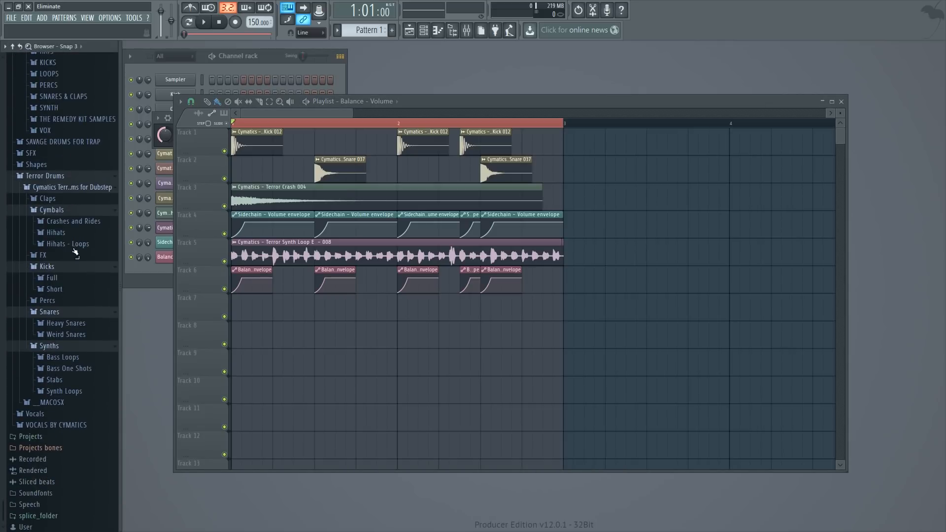
pyautogui.click(79, 322)
pyautogui.scroll(-9, 86, 340)
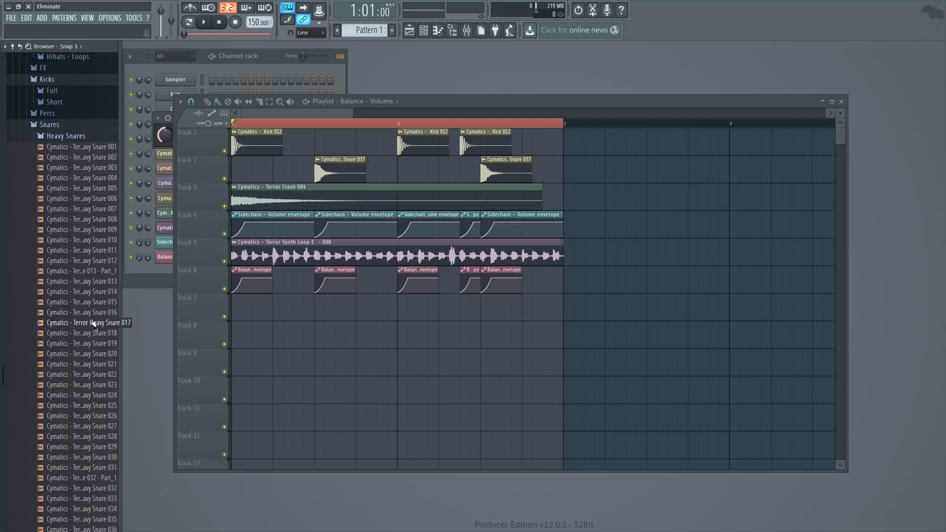
pyautogui.scroll(-6, 91, 345)
pyautogui.click(100, 335)
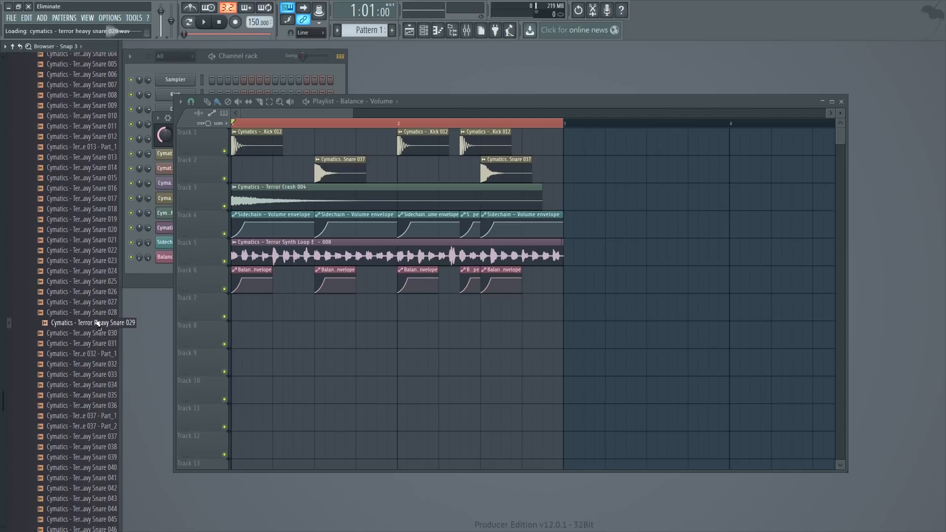
pyautogui.moveTo(96, 364); pyautogui.dragTo(318, 150)
# - Delete both Heavy Snare 037 clips and arrange Heavy Snare 032 clips in their places on track 2
pyautogui.rightClick(336, 173)
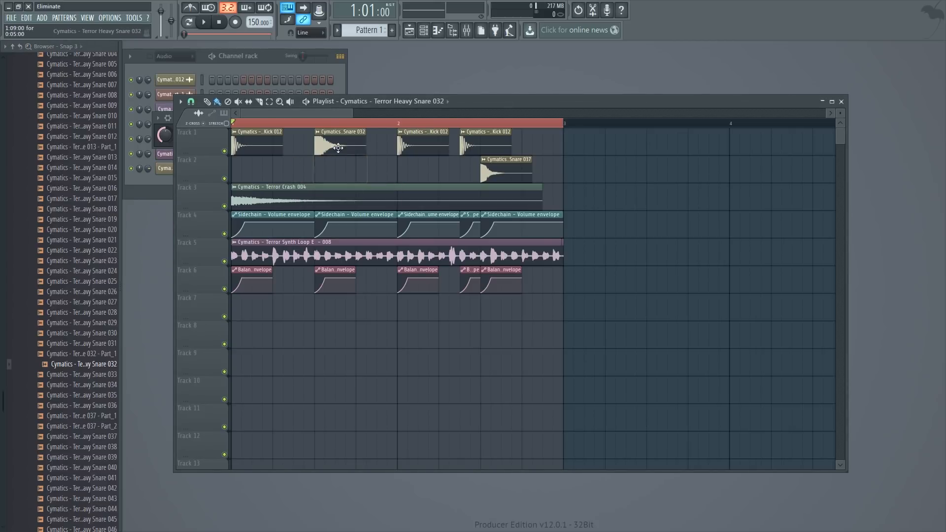
pyautogui.rightClick(496, 170)
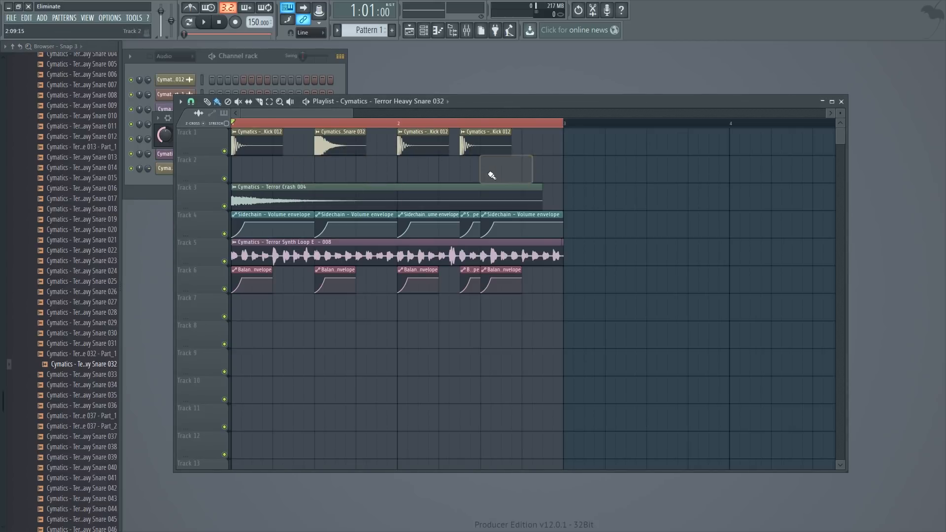
pyautogui.click(492, 171)
pyautogui.moveTo(345, 147); pyautogui.dragTo(345, 175)
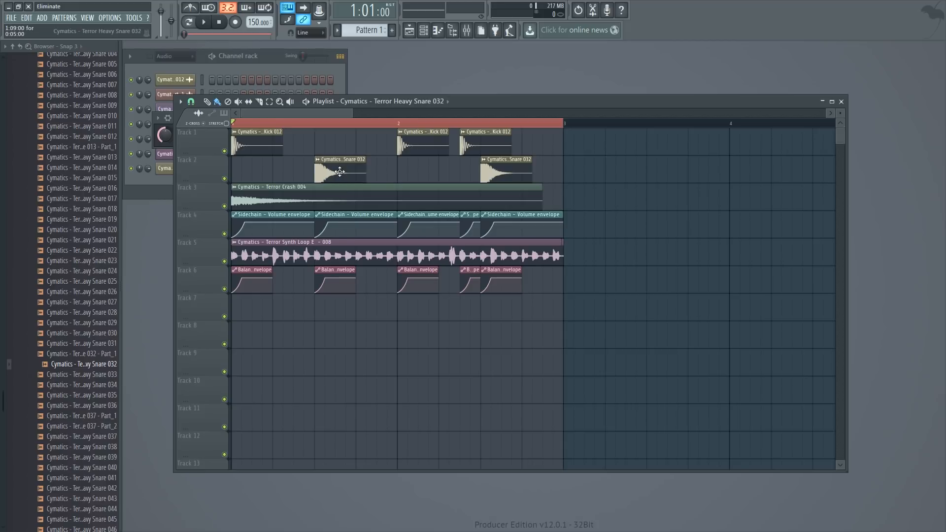
# - Open the Heavy Snare 032 channel settings, set its volume to about 71% while the loop plays, and stop playback
pyautogui.doubleClick(327, 165)
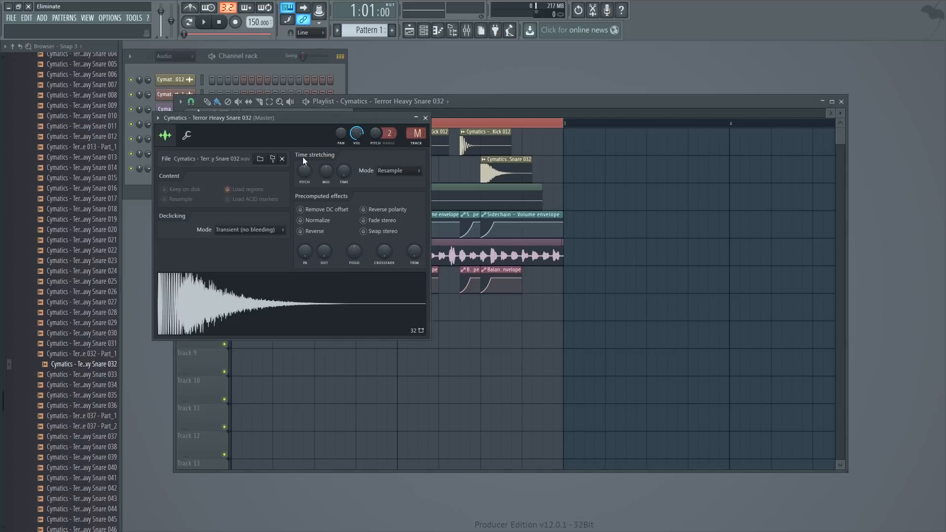
pyautogui.press('space')
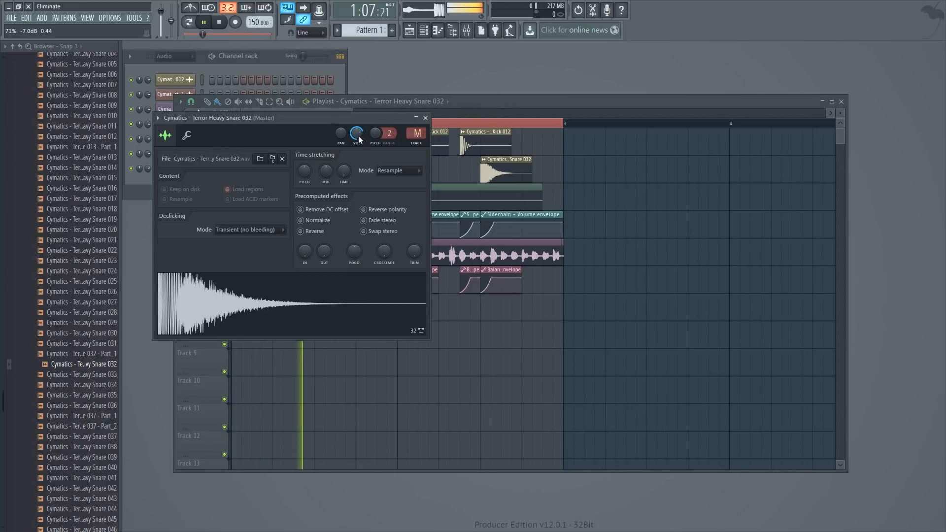
pyautogui.click(526, 105)
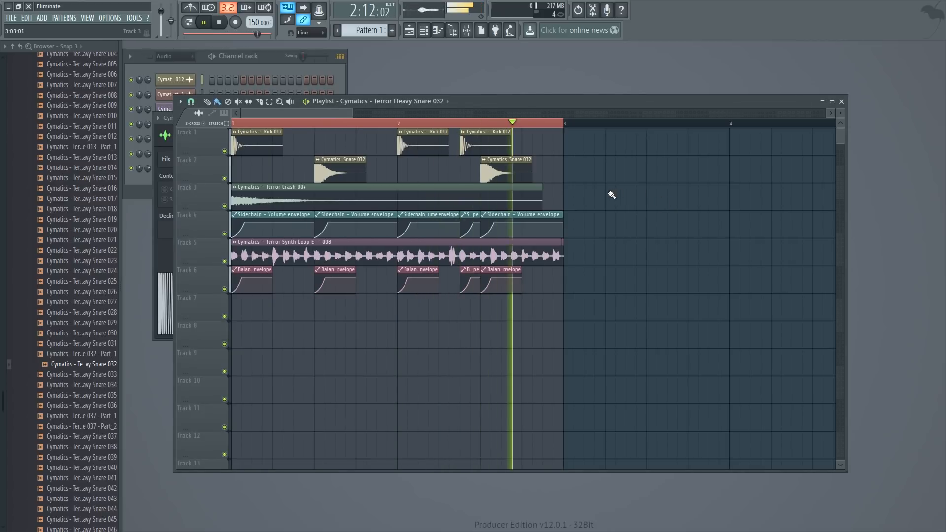
pyautogui.press('space')
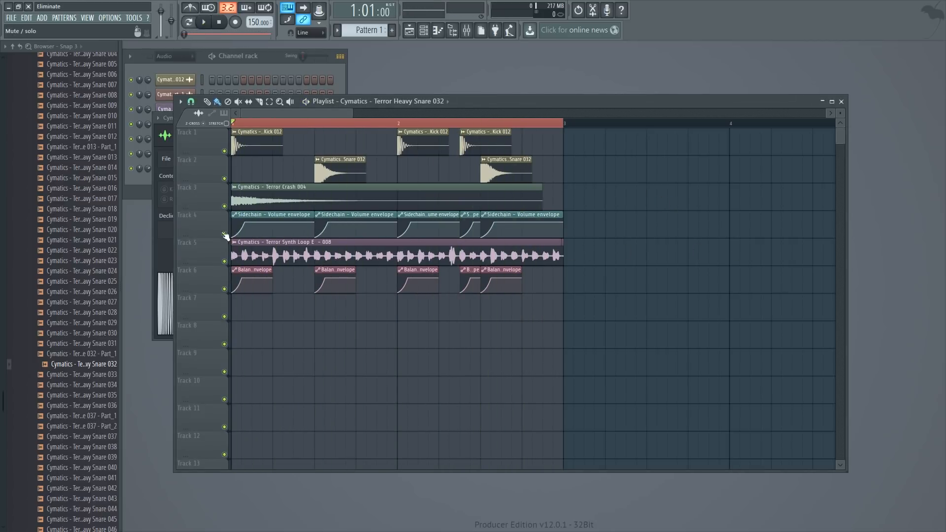
# - Play the loop with the Balance envelope track muted and unmuted to compare the sidechain effect
pyautogui.click(224, 290)
pyautogui.press('space')
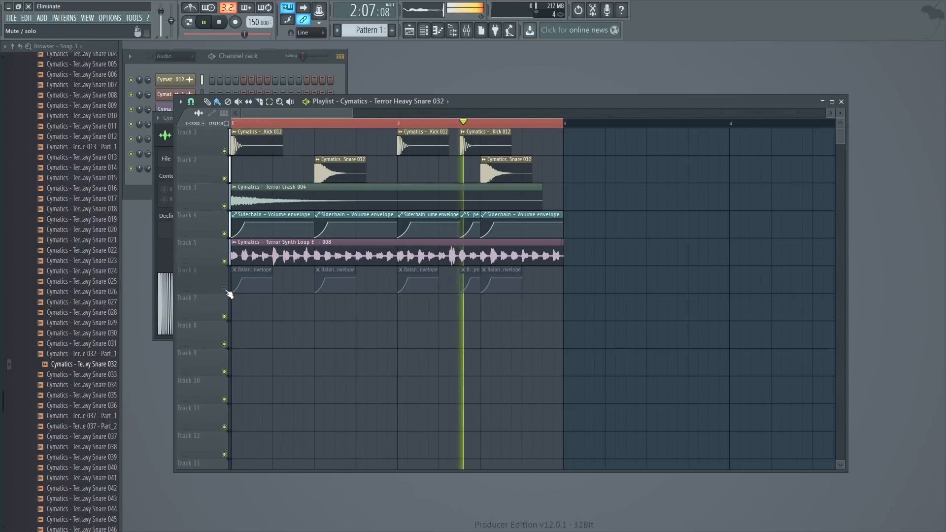
pyautogui.click(224, 289)
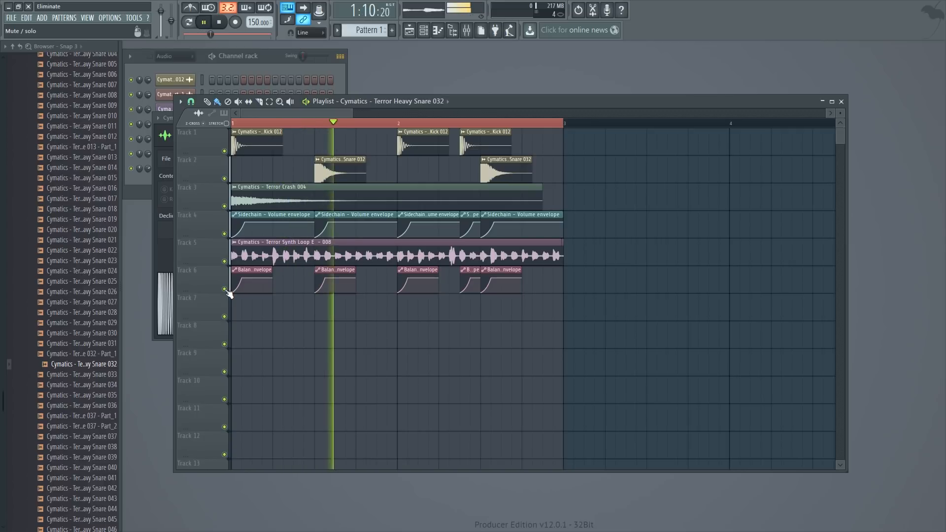
pyautogui.press('space')
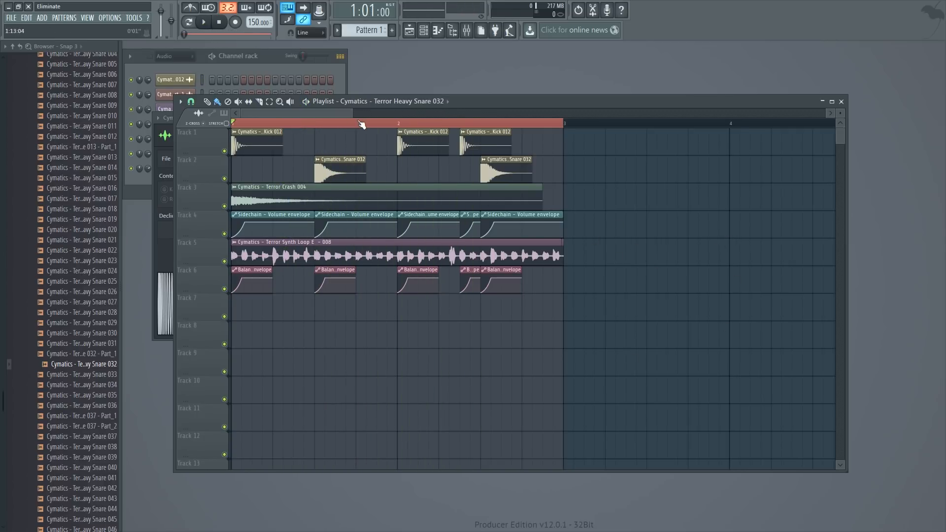
# - Move the second point of the Balance - Volume envelope to 1:02:07 at 71%
pyautogui.moveTo(354, 114); pyautogui.dragTo(264, 115)
pyautogui.scroll(-1, 291, 280)
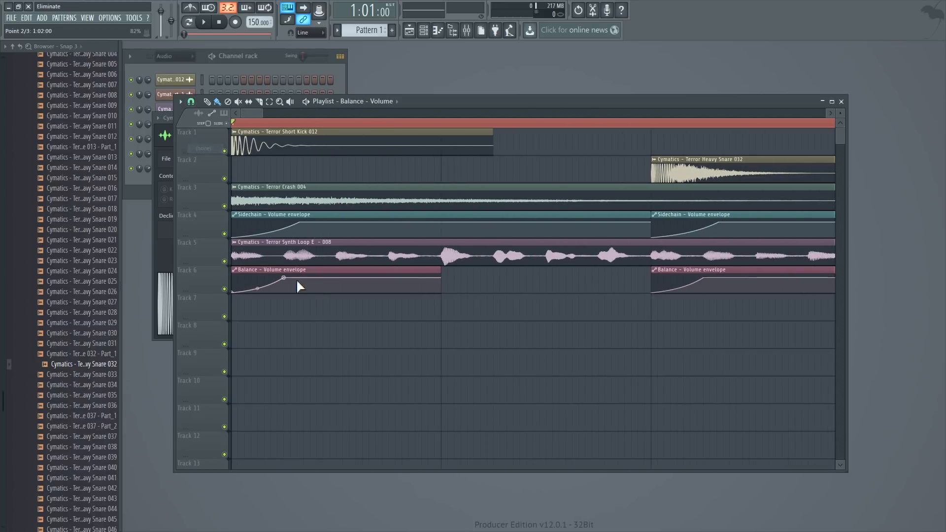
pyautogui.moveTo(286, 277); pyautogui.dragTo(298, 280)
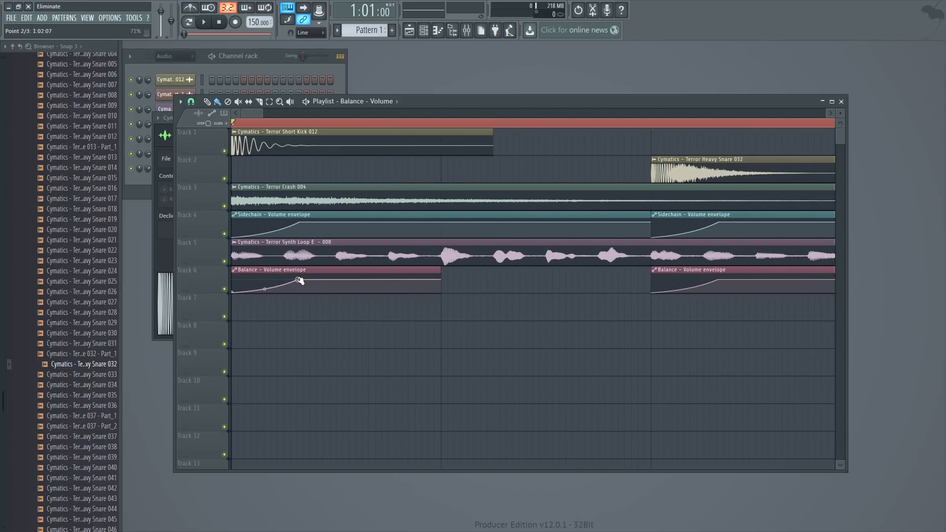
# - Paste the copied value onto the second point of the Balance - Volume envelope on track 6
pyautogui.rightClick(297, 278)
pyautogui.click(354, 447)
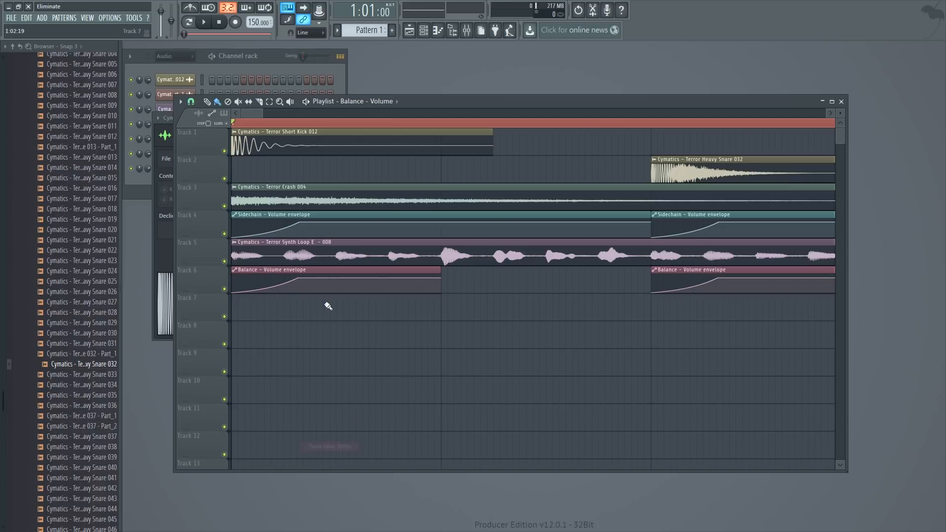
pyautogui.moveTo(441, 278)
pyautogui.mouseDown()
pyautogui.moveTo(434, 274)
pyautogui.moveTo(450, 271)
pyautogui.moveTo(451, 291)
pyautogui.moveTo(453, 265)
pyautogui.moveTo(444, 261)
pyautogui.moveTo(443, 296)
pyautogui.moveTo(442, 279)
pyautogui.mouseUp()
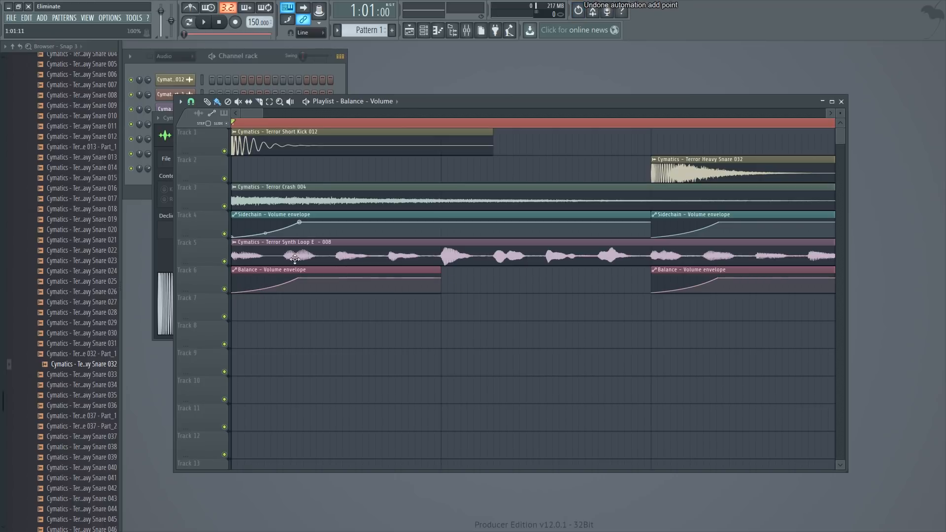
# - Set the playlist snap to Cell and move all clips together so the arrangement starts at bar 3
pyautogui.moveTo(262, 113); pyautogui.dragTo(321, 129)
pyautogui.click(192, 101)
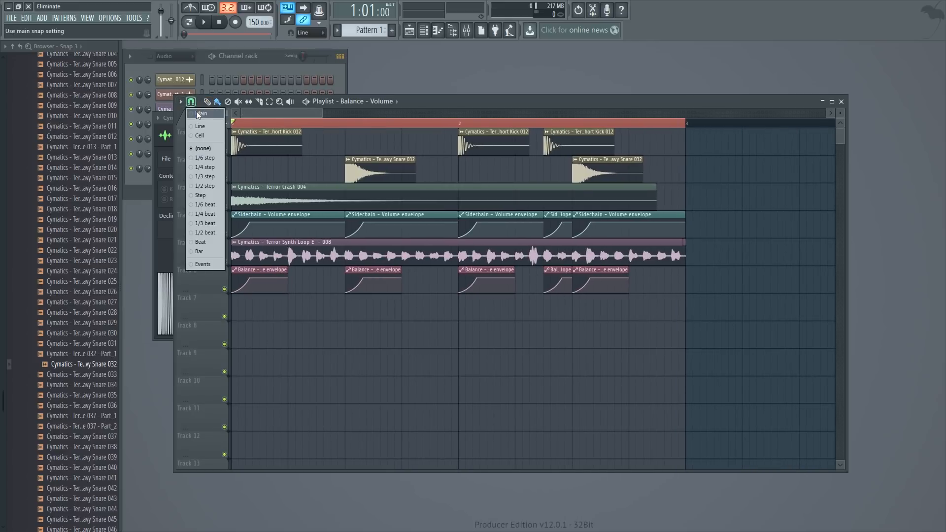
pyautogui.click(203, 134)
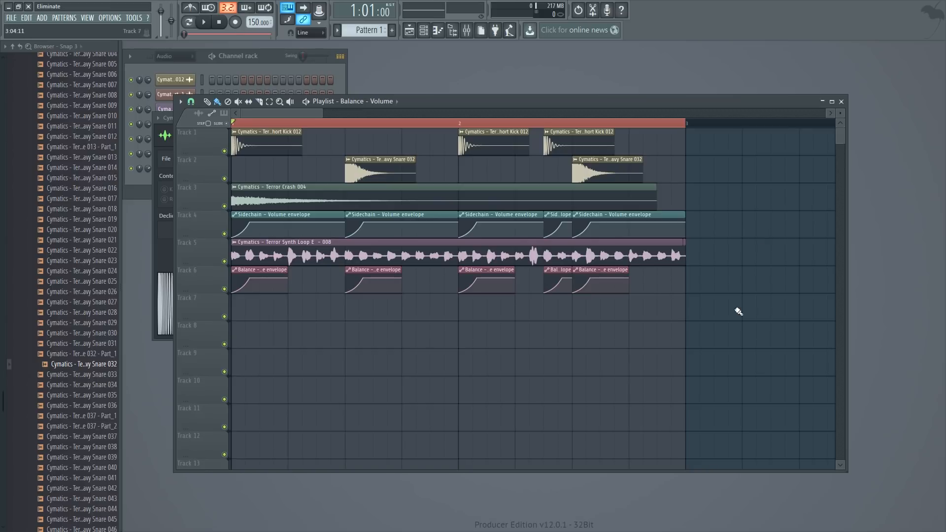
pyautogui.hotkey('ctrl', 'a')
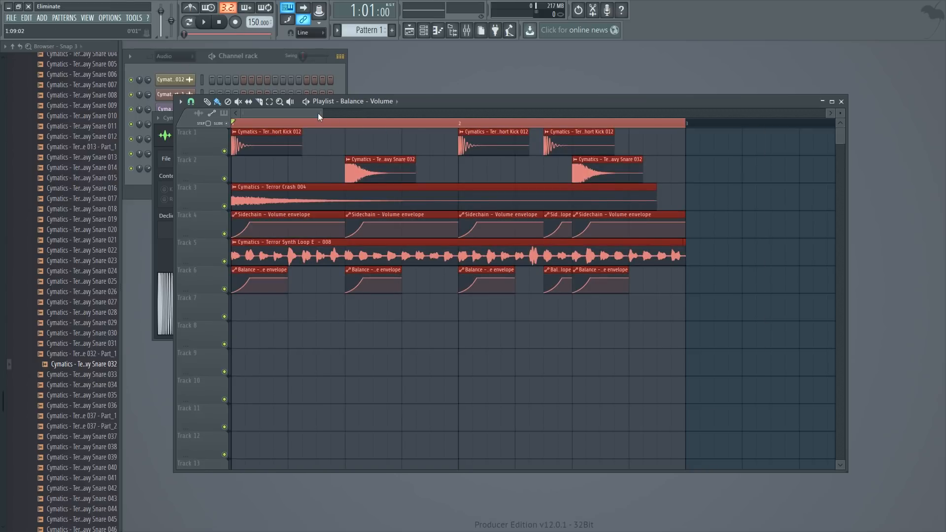
pyautogui.scroll(-3, 306, 172)
pyautogui.moveTo(253, 146); pyautogui.dragTo(627, 126)
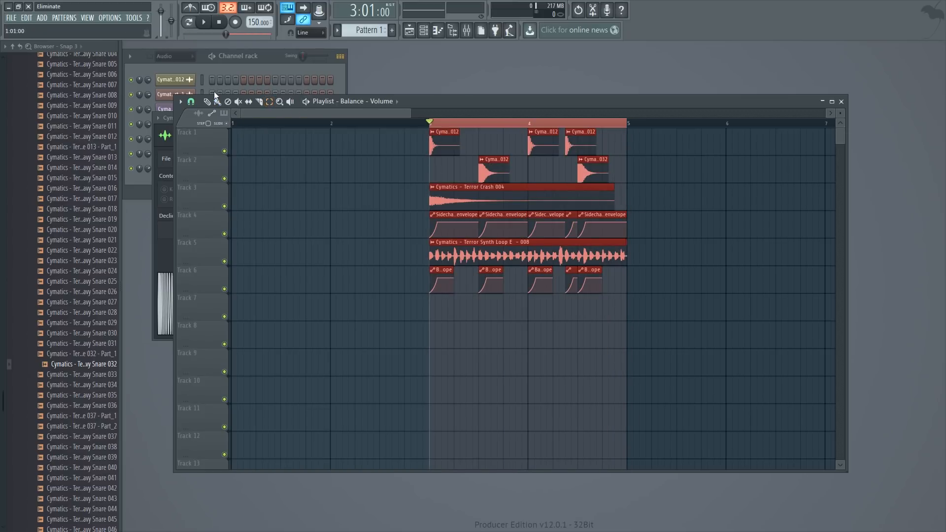
# - Select all Balance - Volume envelope clips on track 6 and, with snap set to (none), shift them slightly ahead of the drum hits
pyautogui.click(199, 102)
pyautogui.click(199, 137)
pyautogui.moveTo(408, 114); pyautogui.dragTo(367, 114)
pyautogui.moveTo(360, 114); pyautogui.dragTo(356, 115)
pyautogui.moveTo(750, 321); pyautogui.dragTo(289, 271)
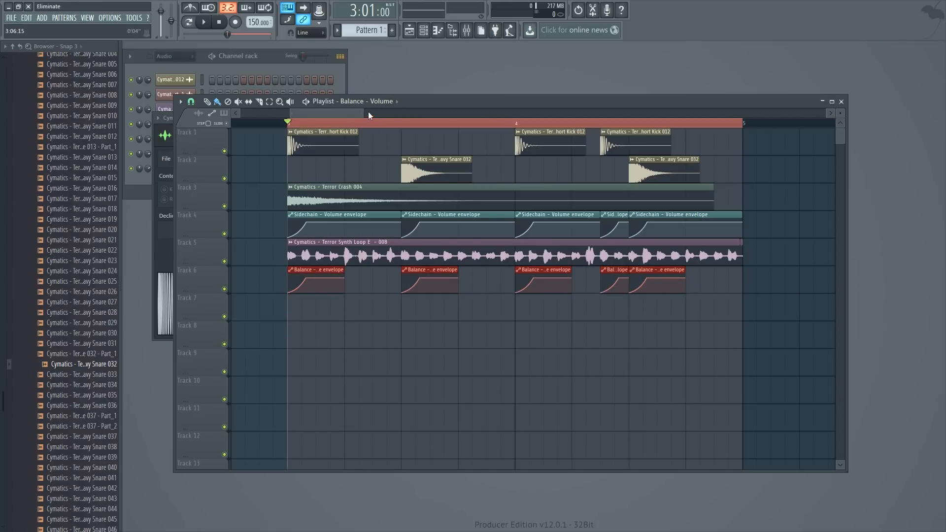
pyautogui.moveTo(367, 115); pyautogui.dragTo(311, 120)
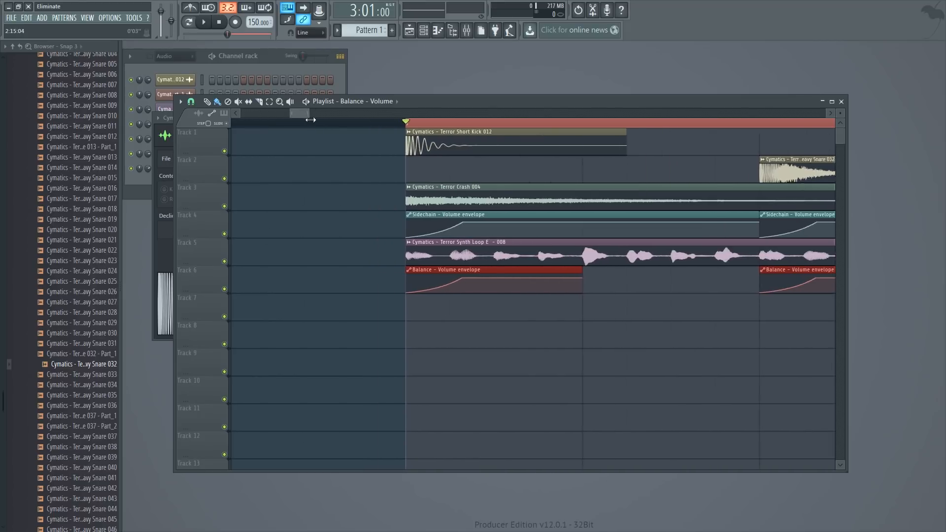
pyautogui.click(191, 102)
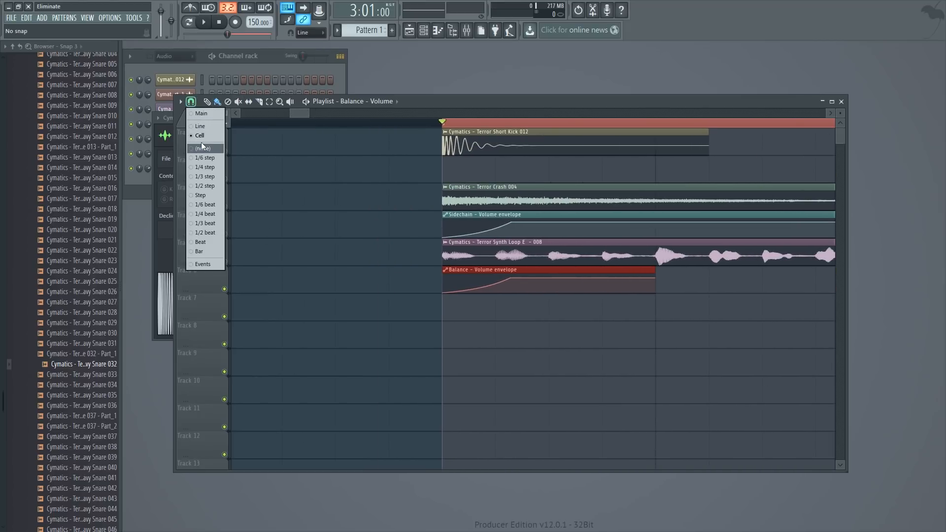
pyautogui.click(206, 147)
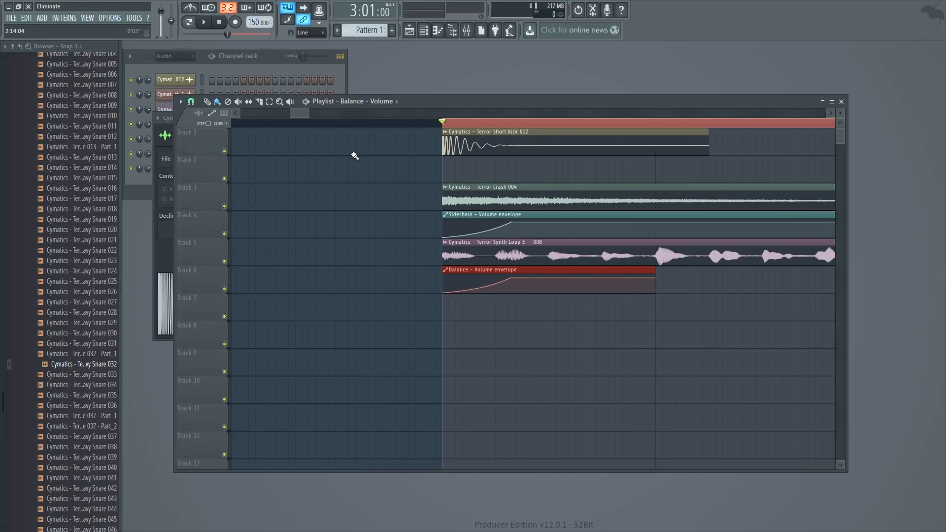
pyautogui.moveTo(297, 113); pyautogui.dragTo(304, 120)
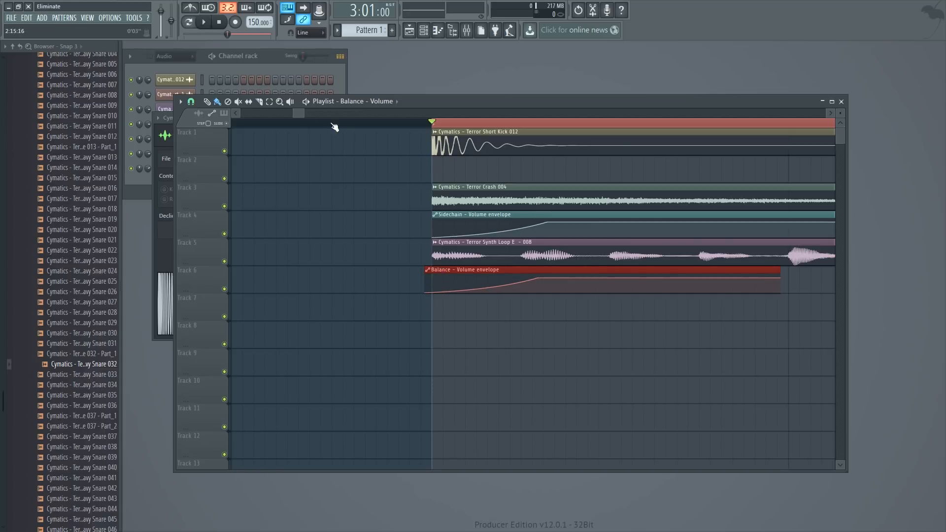
# - Play the arrangement from shortly before bar 3 to hear the shifted envelopes, and stop playback
pyautogui.moveTo(300, 113)
pyautogui.mouseDown()
pyautogui.moveTo(318, 116)
pyautogui.moveTo(281, 109)
pyautogui.moveTo(331, 127)
pyautogui.moveTo(360, 119)
pyautogui.moveTo(291, 126)
pyautogui.moveTo(300, 128)
pyautogui.mouseUp()
pyautogui.click(358, 123)
pyautogui.press('space')
pyautogui.press('space')
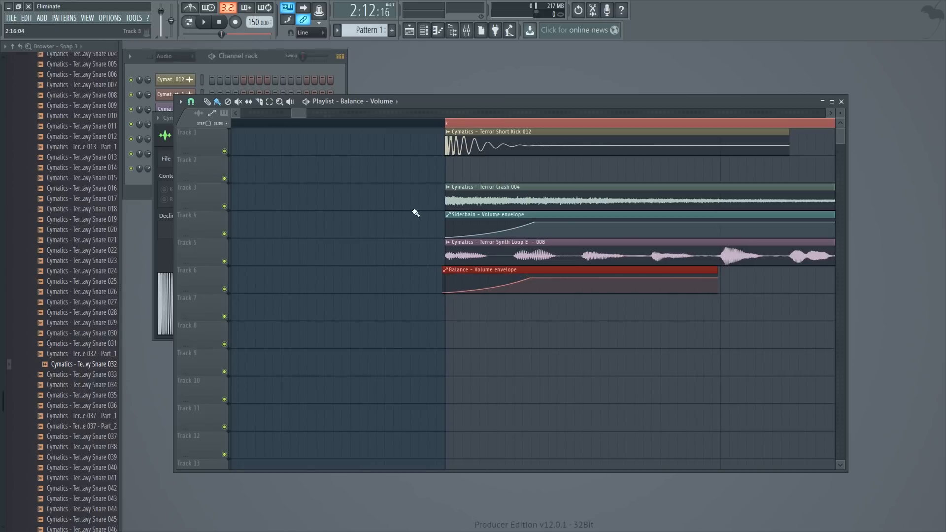
# - Move the second point of the Balance - Volume envelope earlier to 3:02:00 during playback, and paste the copied value onto it
pyautogui.press('space')
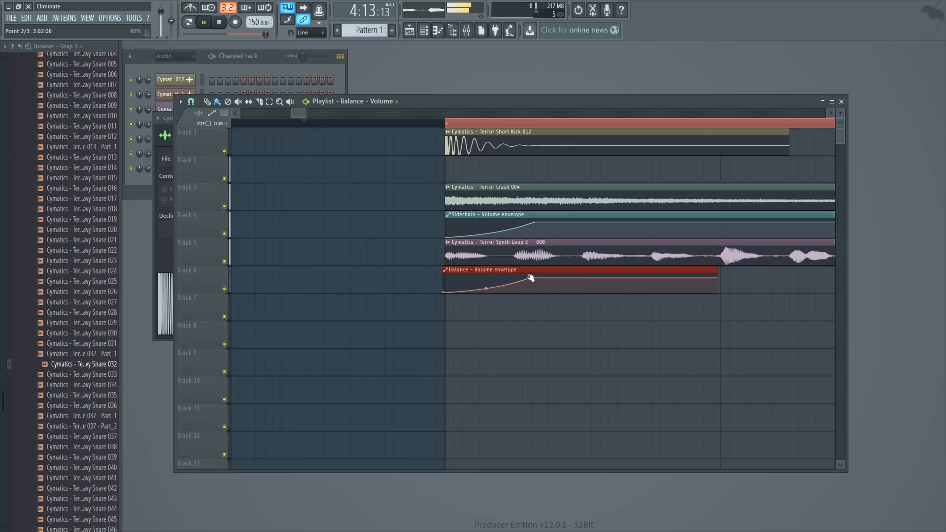
pyautogui.moveTo(531, 280); pyautogui.dragTo(517, 279)
pyautogui.press('space')
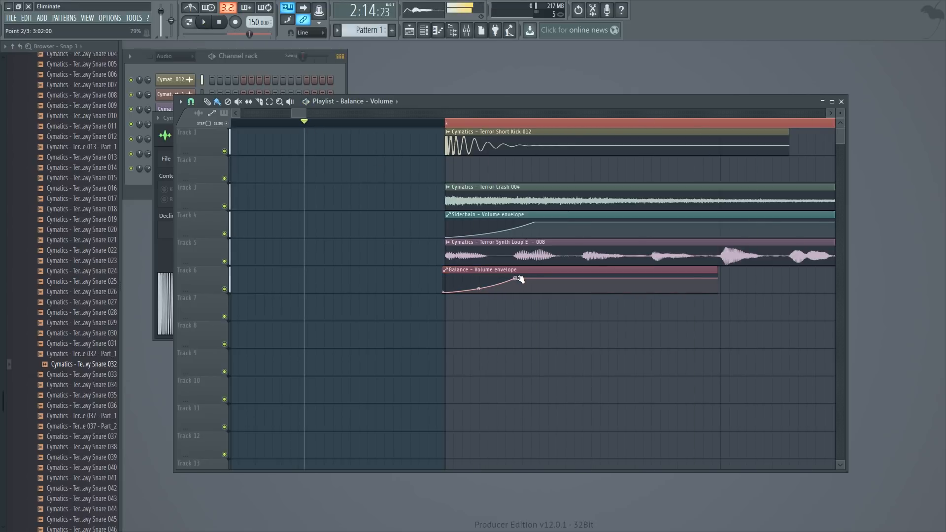
pyautogui.rightClick(516, 278)
pyautogui.click(570, 444)
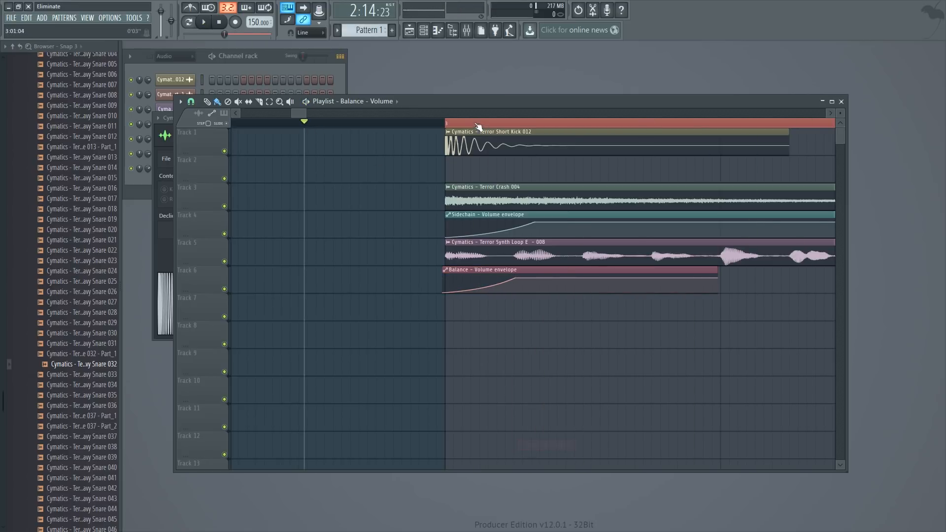
# - Adjust the tension between the first and second points of the Balance - Volume envelope to about 30% while the loop plays
pyautogui.press('space')
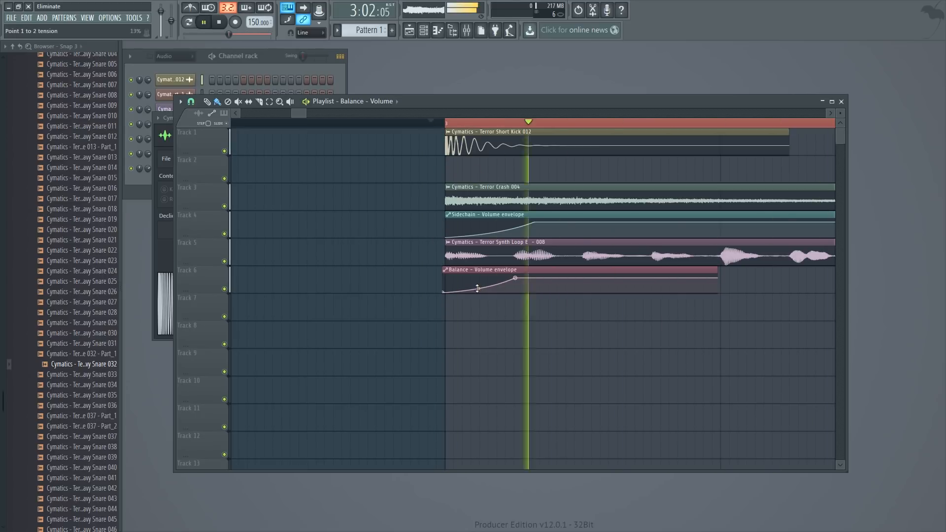
pyautogui.moveTo(477, 288); pyautogui.dragTo(478, 280)
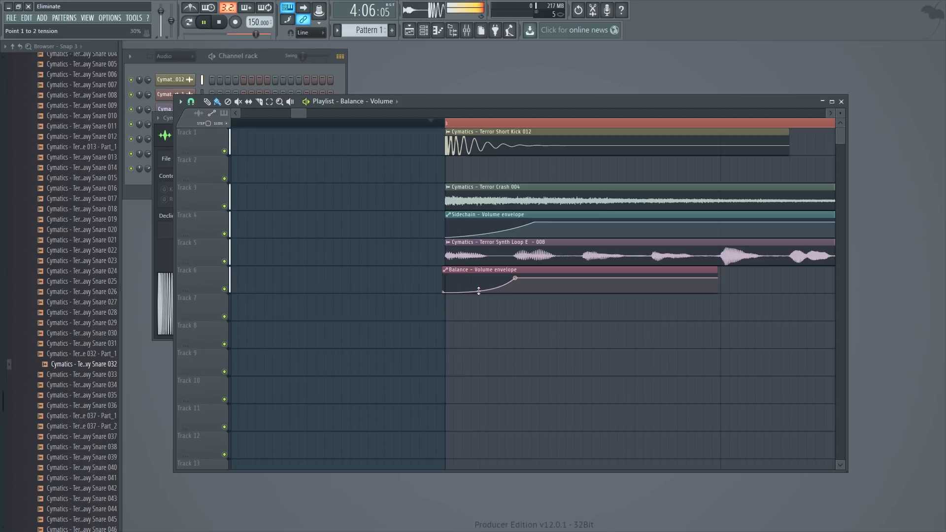
pyautogui.press('space')
# - Look over the full arrangement in the playlist and open the mixer
pyautogui.moveTo(305, 113); pyautogui.dragTo(423, 114)
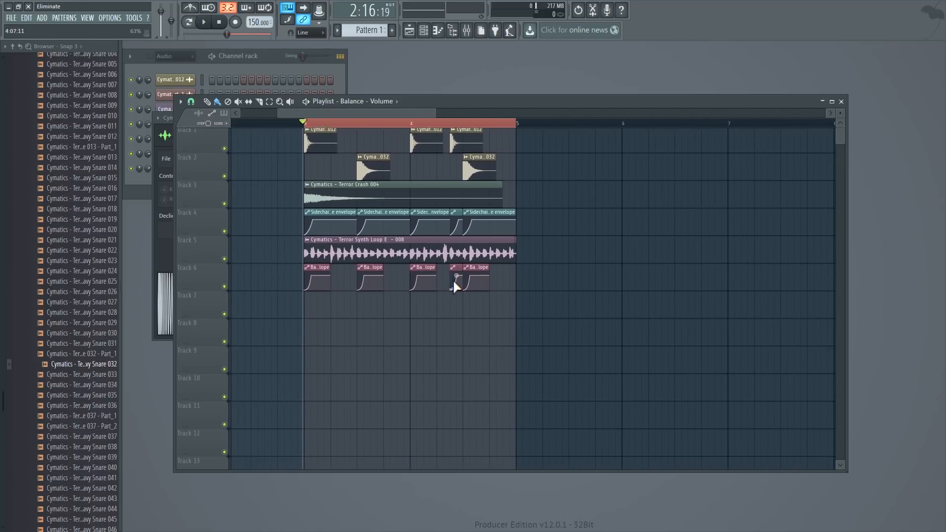
pyautogui.scroll(-3, 454, 281)
pyautogui.scroll(3, 454, 281)
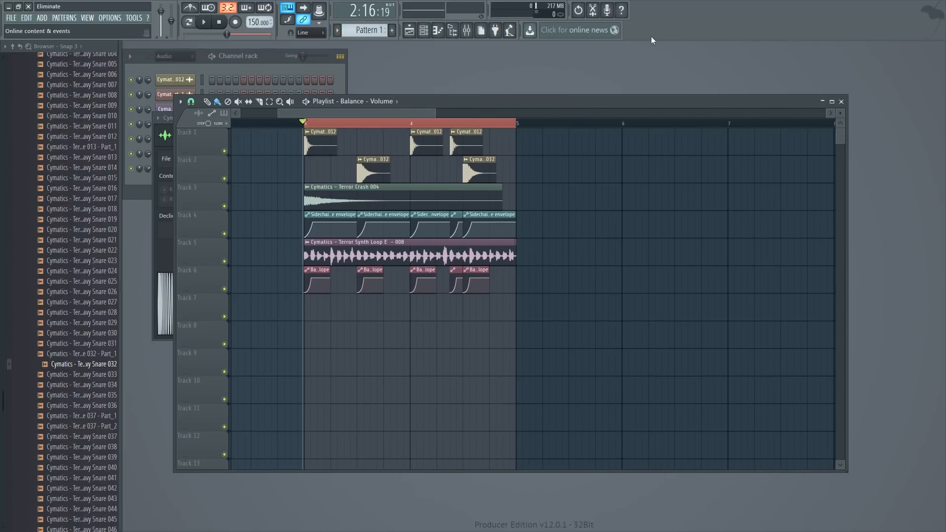
pyautogui.click(467, 30)
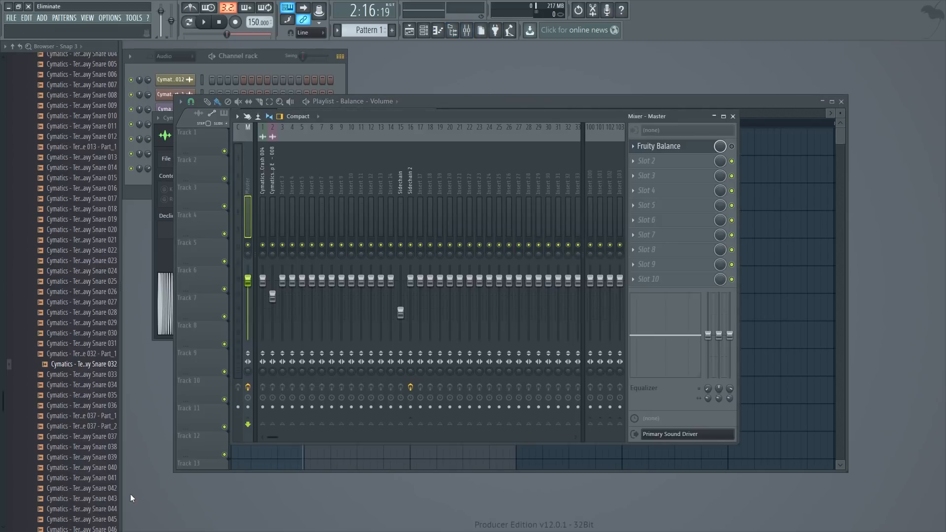